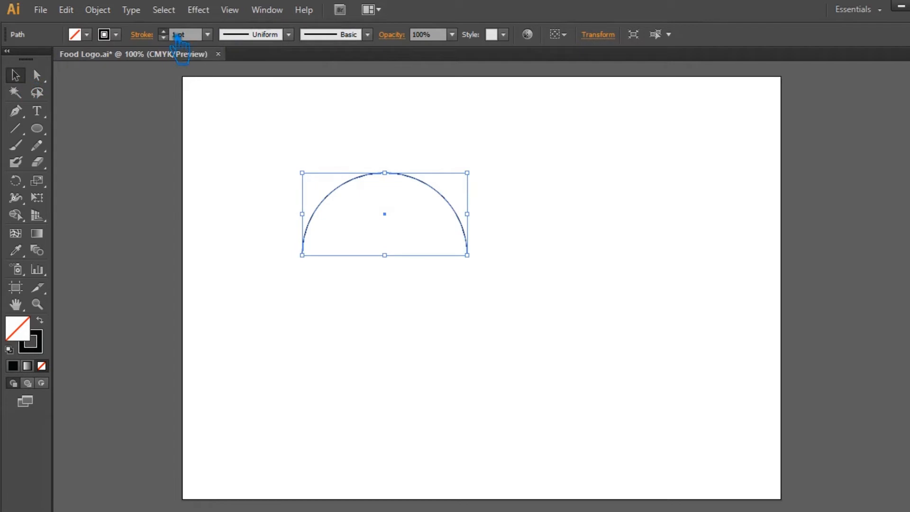
Set the arc's stroke weight to 13 pt and apply a tapered variable width profile.
scroll(180, 38, down, 4)
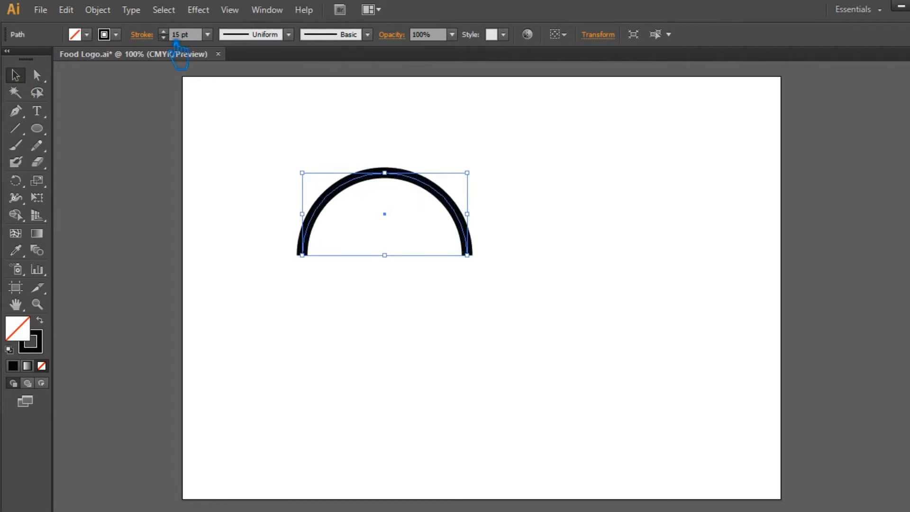
click(288, 35)
click(258, 82)
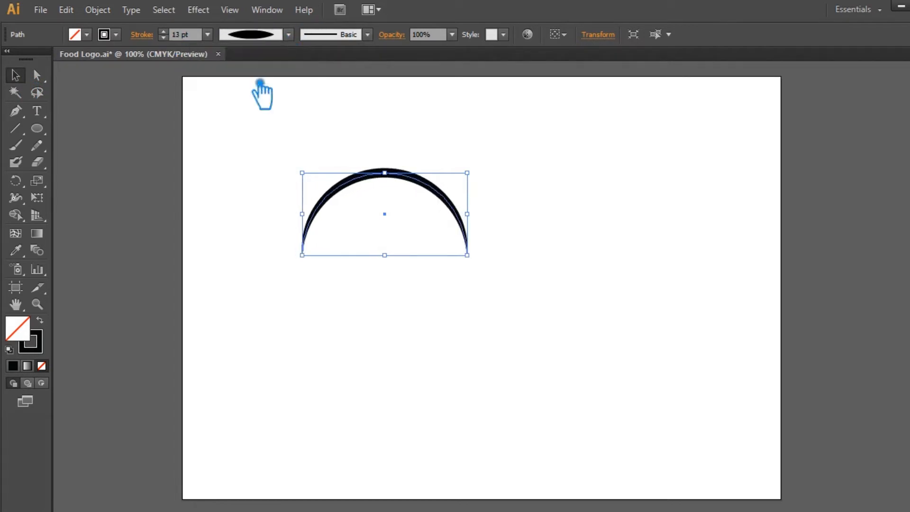
click(559, 190)
drag(415, 186, 416, 200)
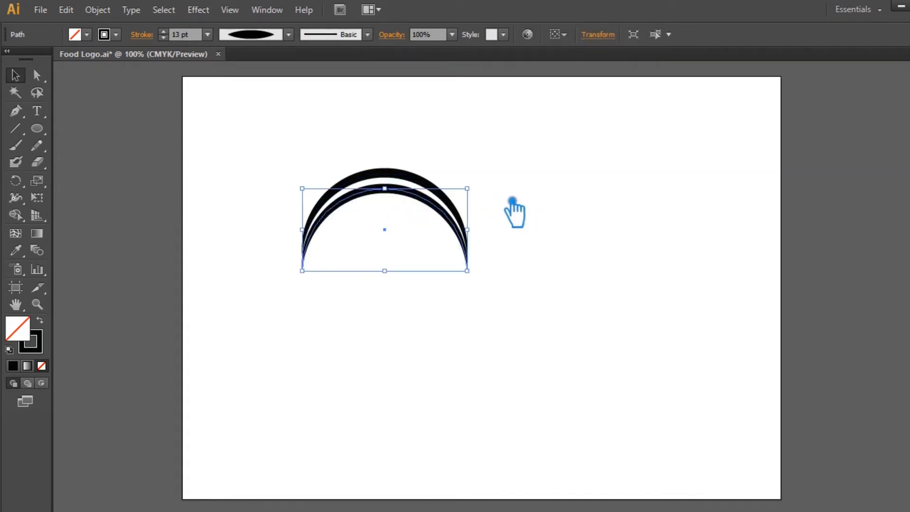
key(Down)
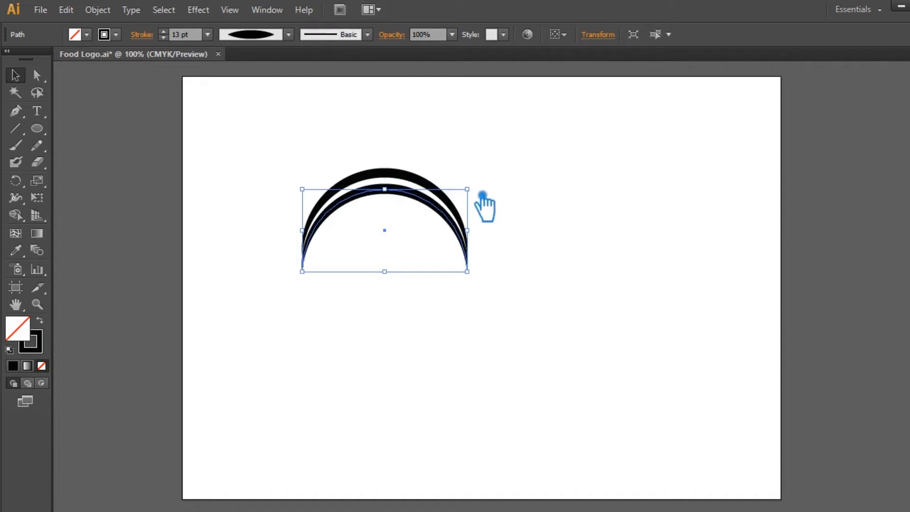
drag(482, 195, 480, 203)
click(509, 240)
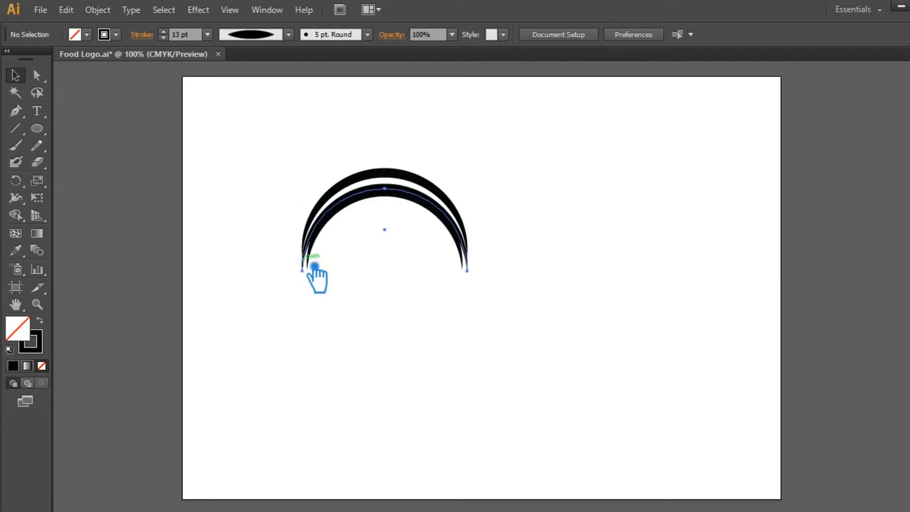
click(314, 265)
key(Delete)
click(385, 194)
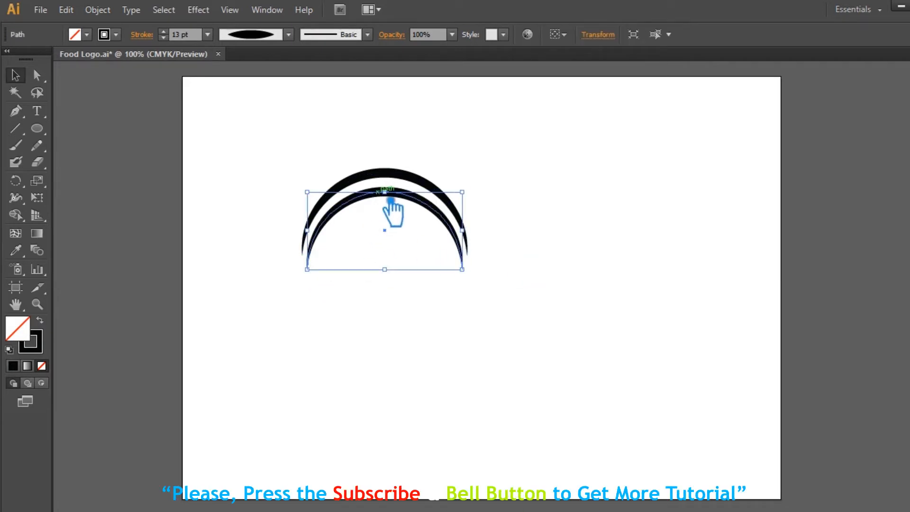
click(543, 210)
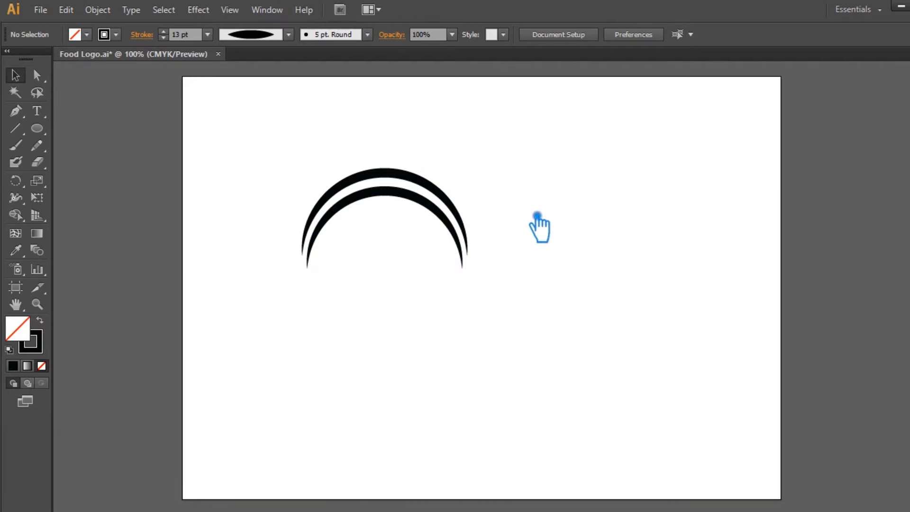
click(430, 213)
key(Delete)
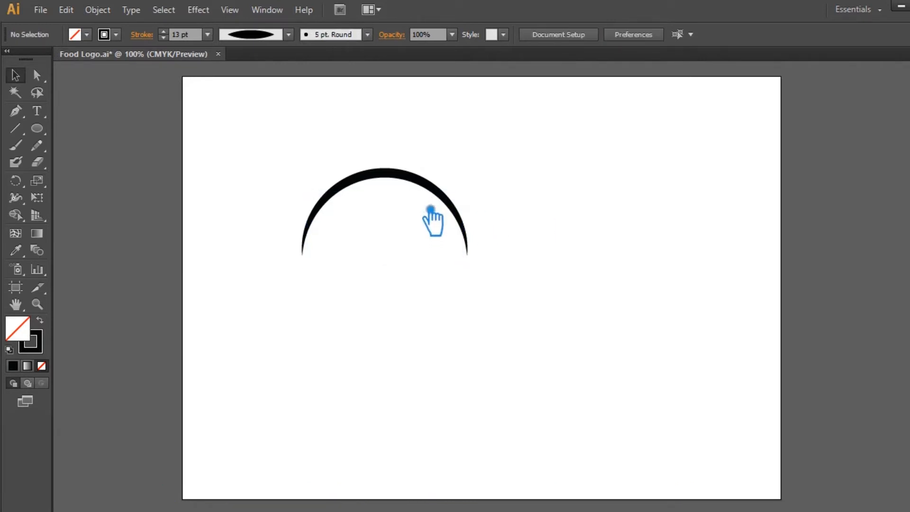
Duplicate the arc, nudge the copy downward to form an inner arc, and save the file.
click(428, 184)
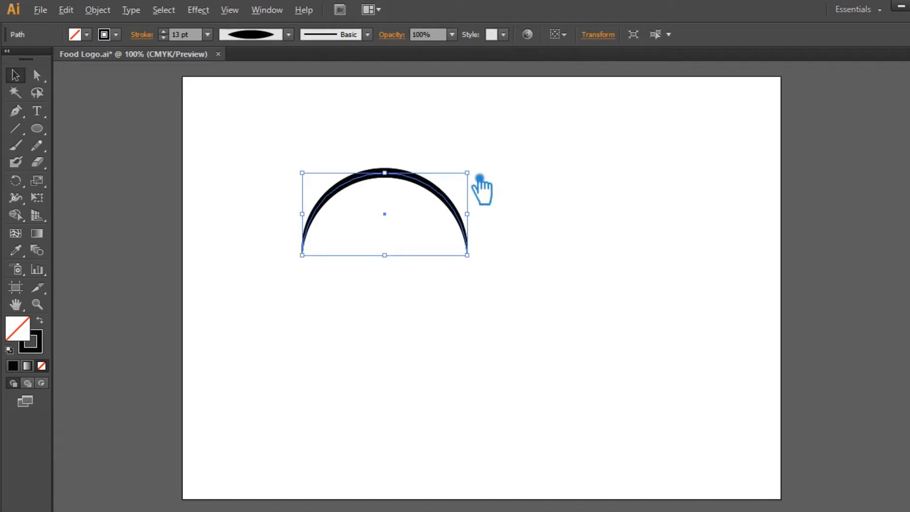
drag(480, 179, 468, 183)
key(Down)
key(Down)
key(Down)
key(Down)
key(Down)
key(Down)
key(Down)
key(Down)
key(Down)
key(Down)
key(Down)
key(Down)
key(Down)
key(Down)
key(Down)
key(Down)
key(Down)
key(Down)
key(Down)
key(Down)
key(Down)
key(Down)
key(Down)
click(564, 181)
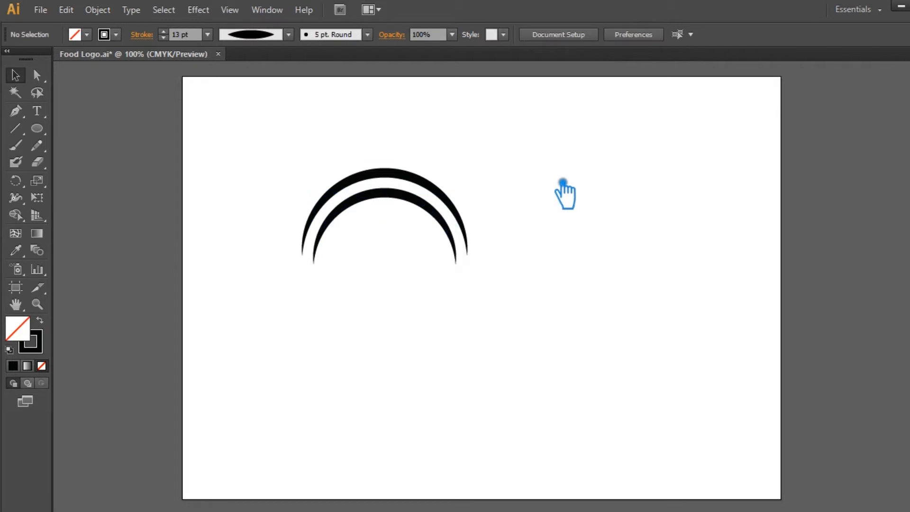
key(ctrl+s)
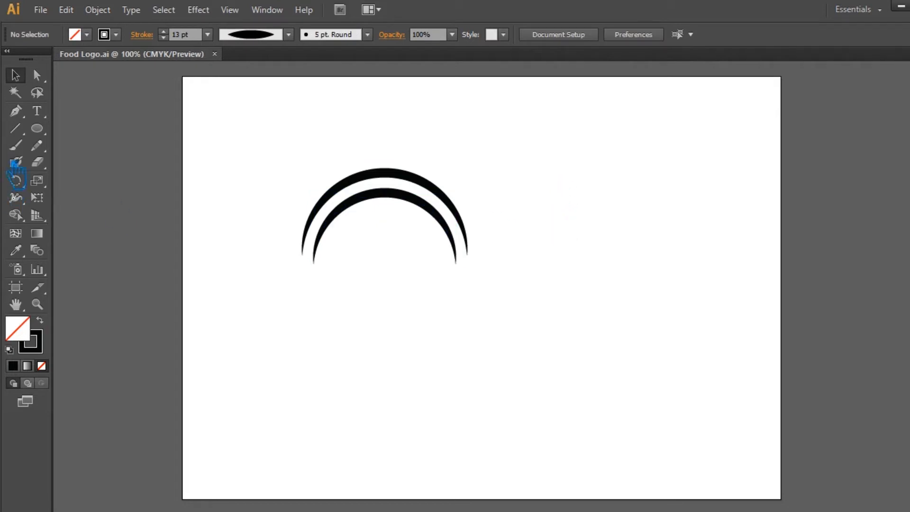
Bring the cutlery and leaf shapes from the pasteboard onto the artboard below the arcs.
key(ctrl+minus)
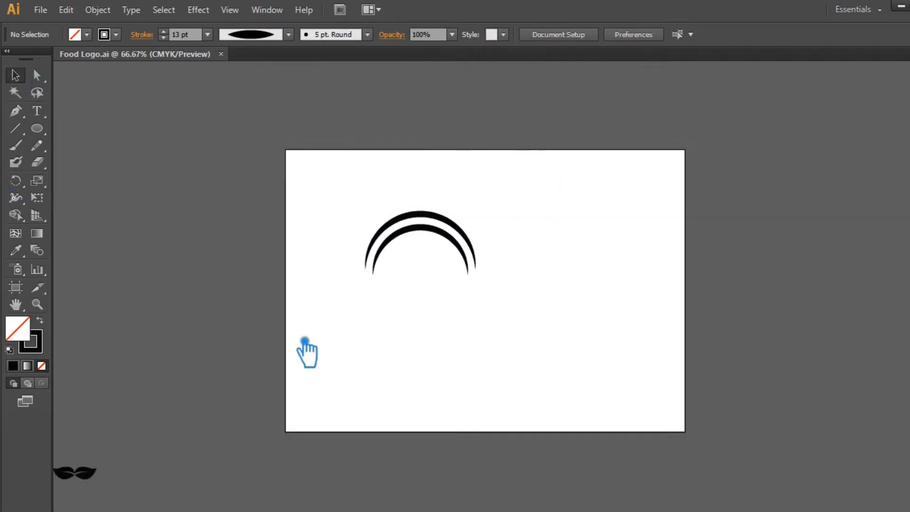
key(ctrl+minus)
drag(217, 460, 63, 393)
alt+drag(156, 407, 480, 310)
drag(633, 305, 693, 260)
key(ctrl+plus)
key(ctrl+plus)
key(ctrl+plus)
click(654, 285)
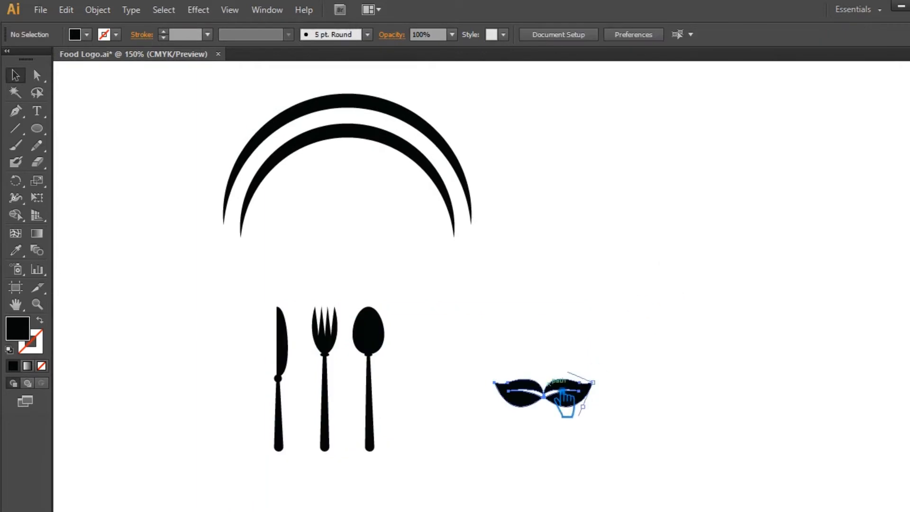
Ungroup the leaf pair and move both leaves inside the arcs.
right_click(560, 386)
click(624, 326)
drag(561, 374, 425, 259)
drag(544, 399, 349, 238)
click(403, 280)
Duplicate a leaf and rotate the copies upright with the Rotate tool.
drag(409, 240, 394, 222)
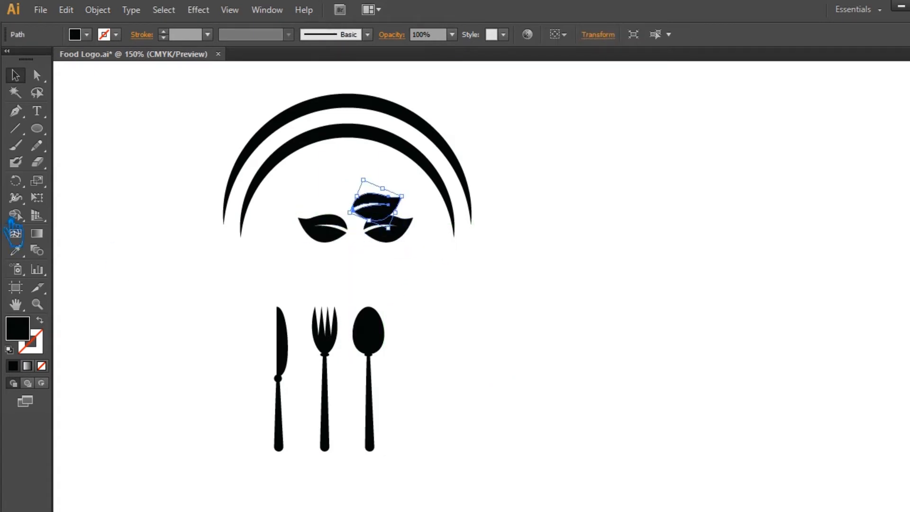
click(21, 183)
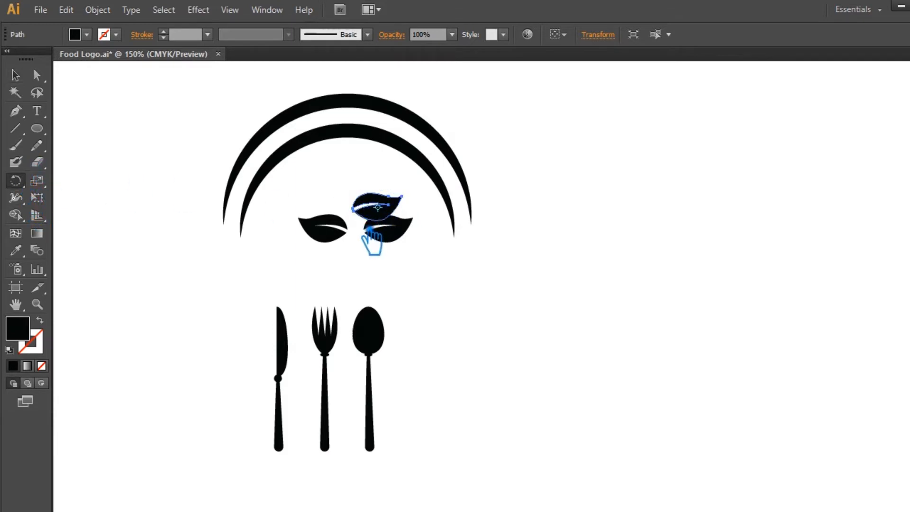
drag(400, 208, 350, 181)
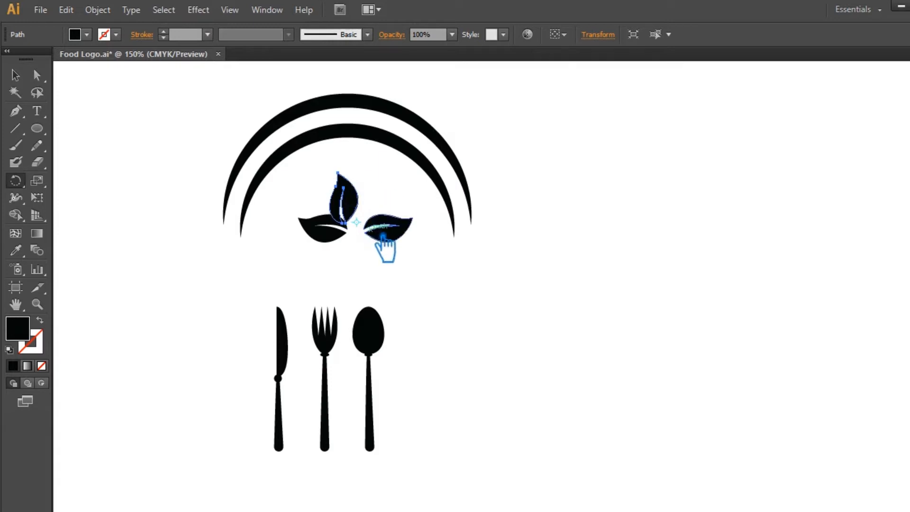
drag(361, 197, 397, 209)
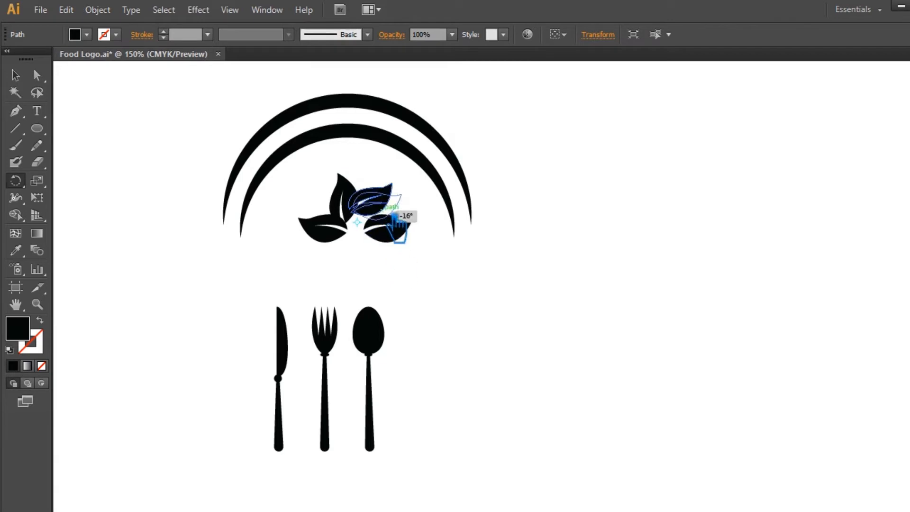
drag(395, 216, 396, 214)
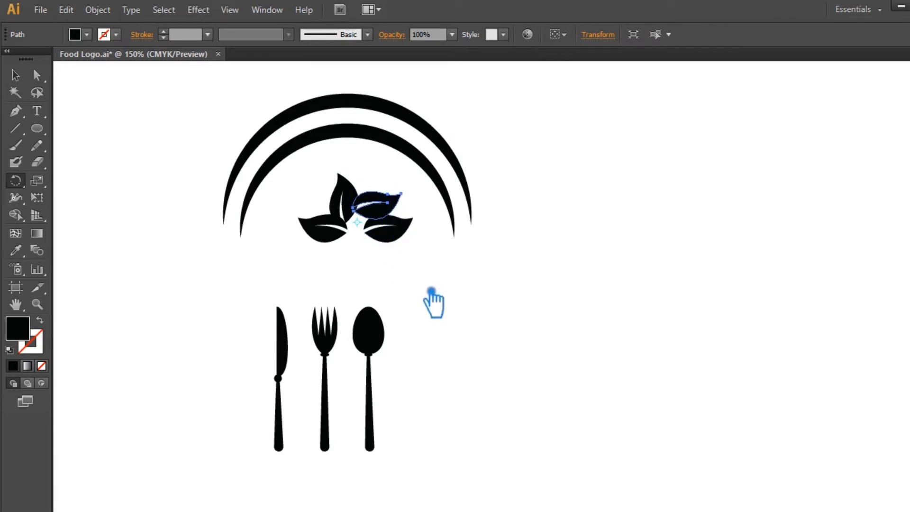
Reposition and rotate the right upright leaf to form a second symmetric leaf pair.
click(18, 76)
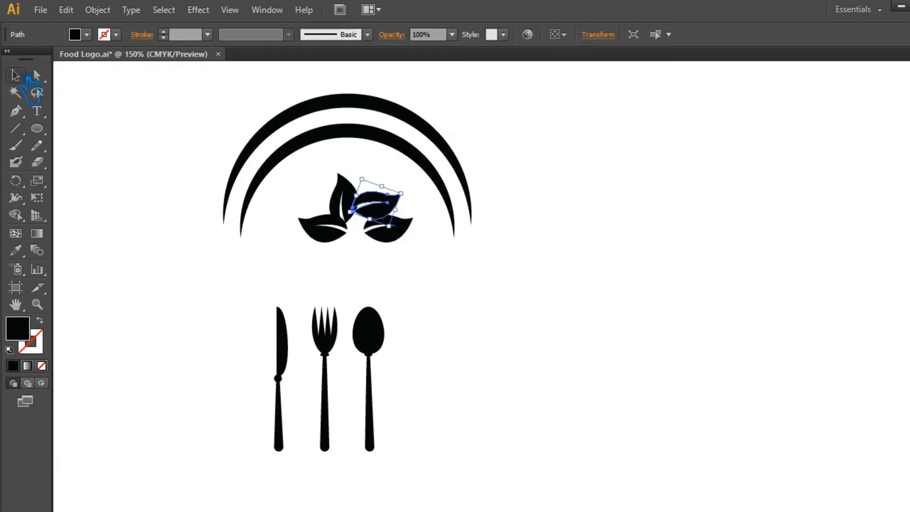
mouse_move(397, 217)
mouse_down()
mouse_move(407, 237)
mouse_move(405, 226)
mouse_up()
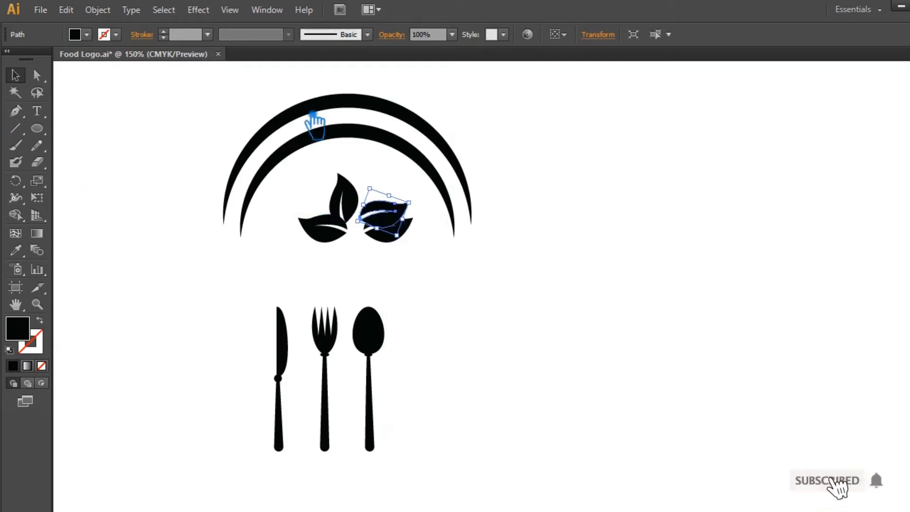
click(18, 183)
click(359, 225)
mouse_move(406, 223)
mouse_down()
mouse_move(401, 182)
mouse_move(400, 221)
mouse_up()
click(15, 75)
click(462, 273)
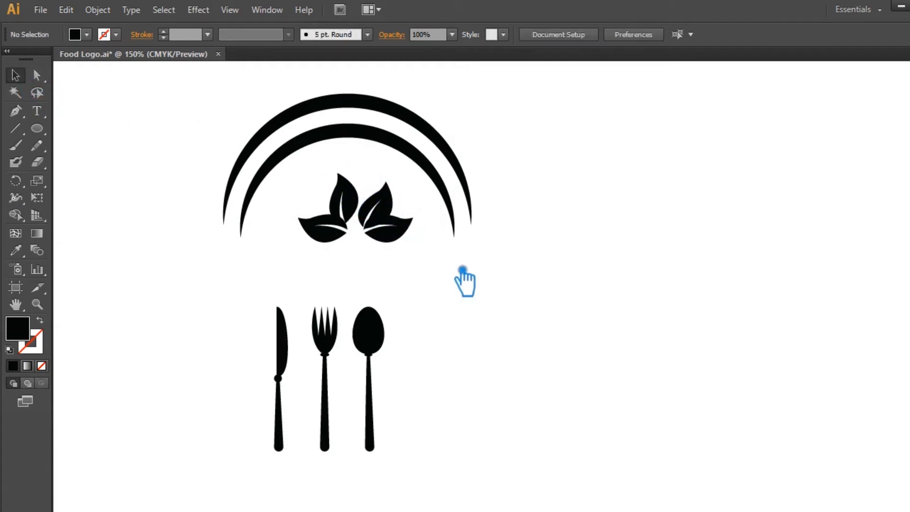
Select all four leaves and group them.
drag(419, 263, 300, 197)
key(ctrl+g)
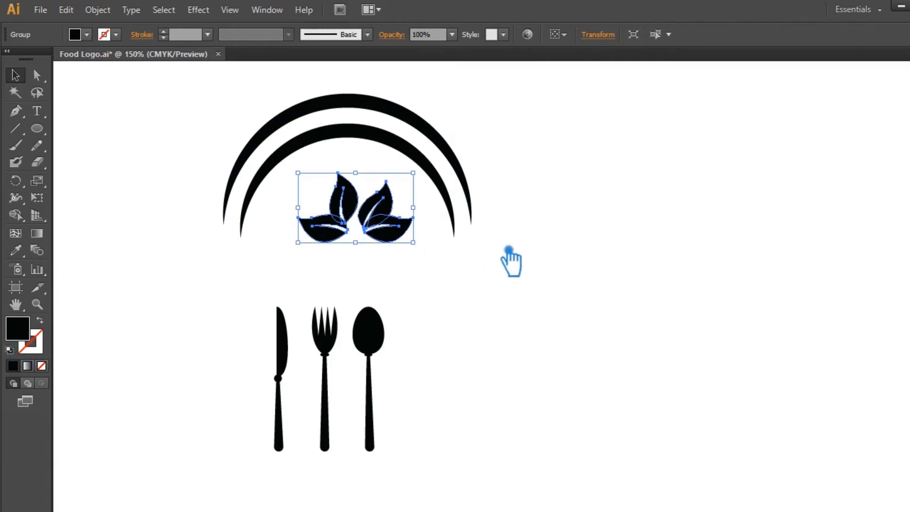
click(509, 250)
Flip the knife, fork and spoon group upside down.
drag(406, 453, 193, 332)
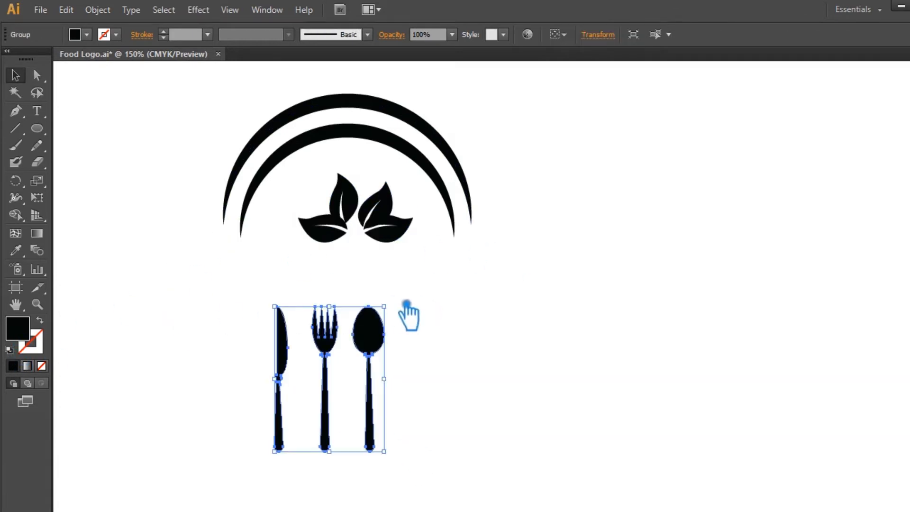
drag(401, 306, 259, 450)
click(460, 359)
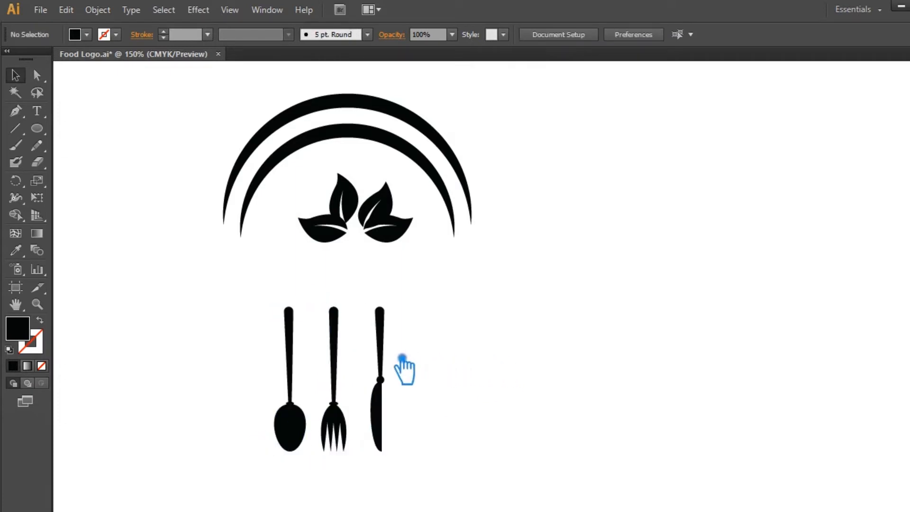
Ungroup the cutlery and delete the spoon.
click(288, 373)
right_click(288, 374)
click(320, 307)
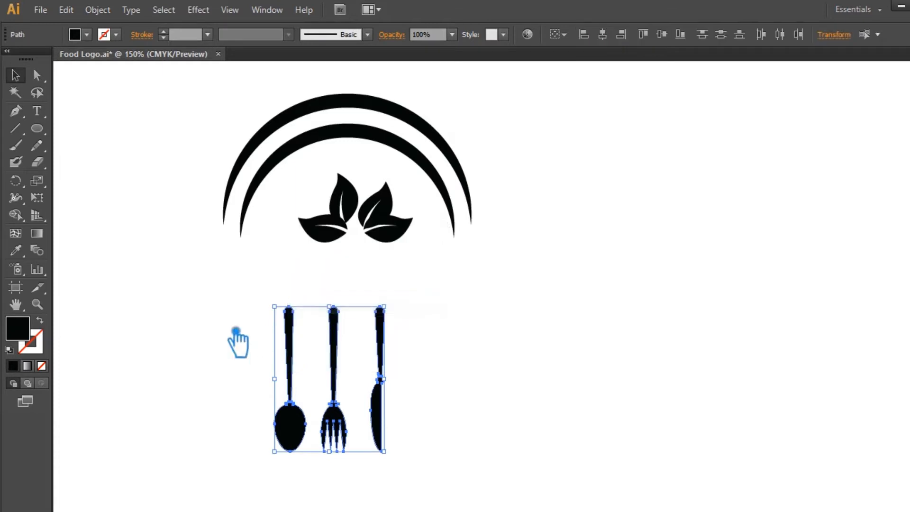
click(229, 328)
click(299, 343)
key(Delete)
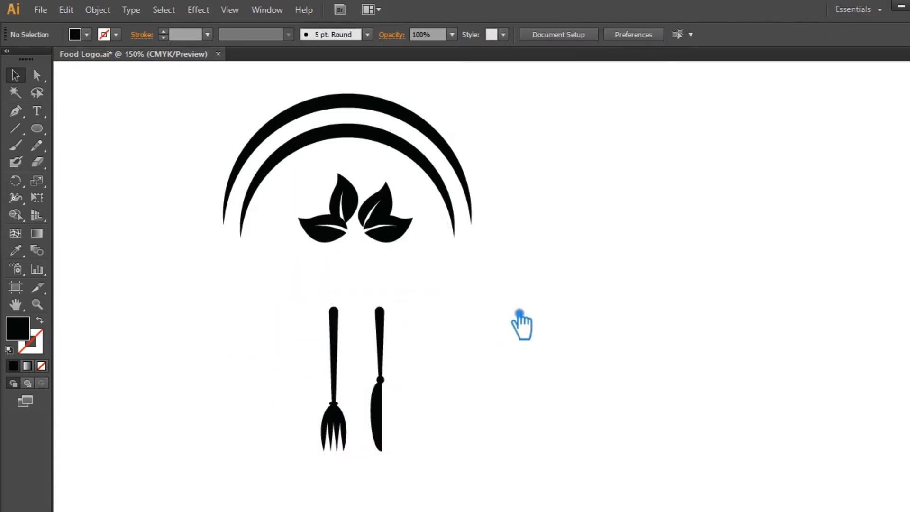
Move the knife and fork up so they stand inside the arcs above the leaves.
scroll(520, 314, up, 3)
drag(385, 407, 399, 135)
drag(340, 380, 350, 180)
click(380, 355)
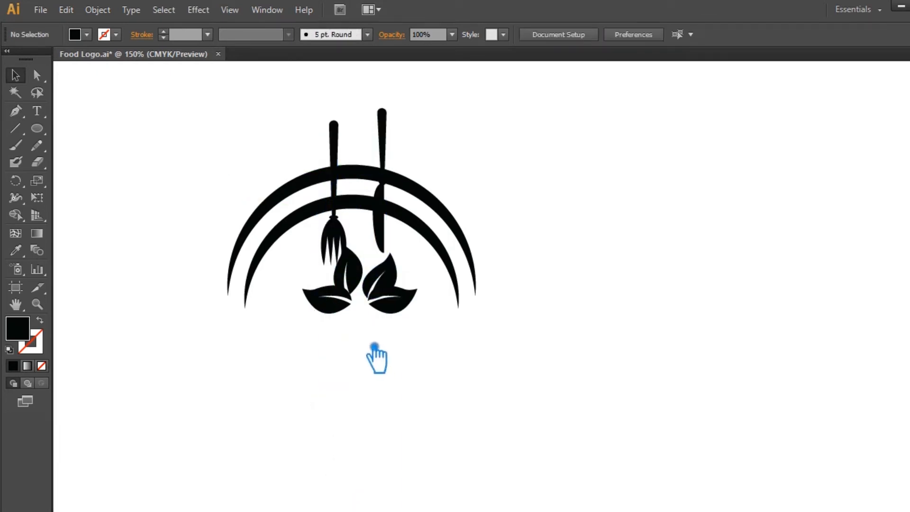
Ungroup the leaves and regroup the right leaf pair.
click(355, 305)
right_click(355, 306)
click(392, 373)
click(392, 374)
drag(361, 300, 371, 244)
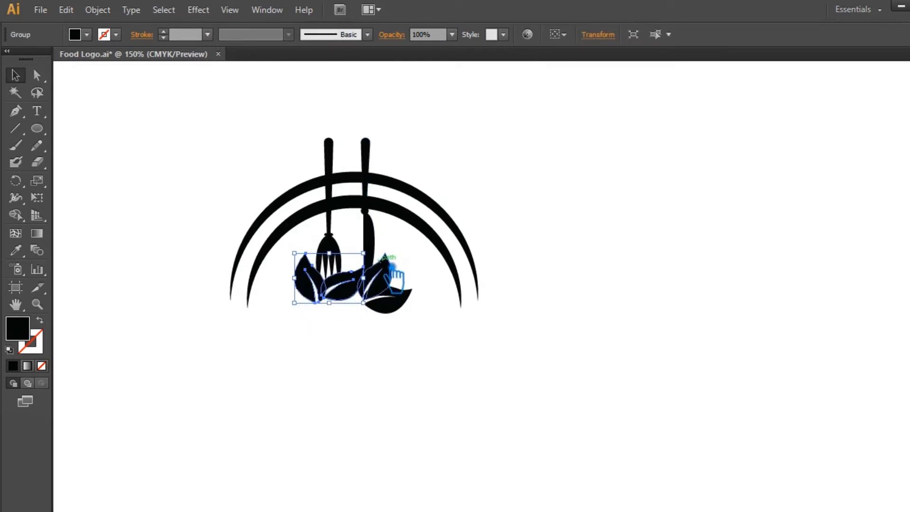
click(390, 275)
shift+click(401, 300)
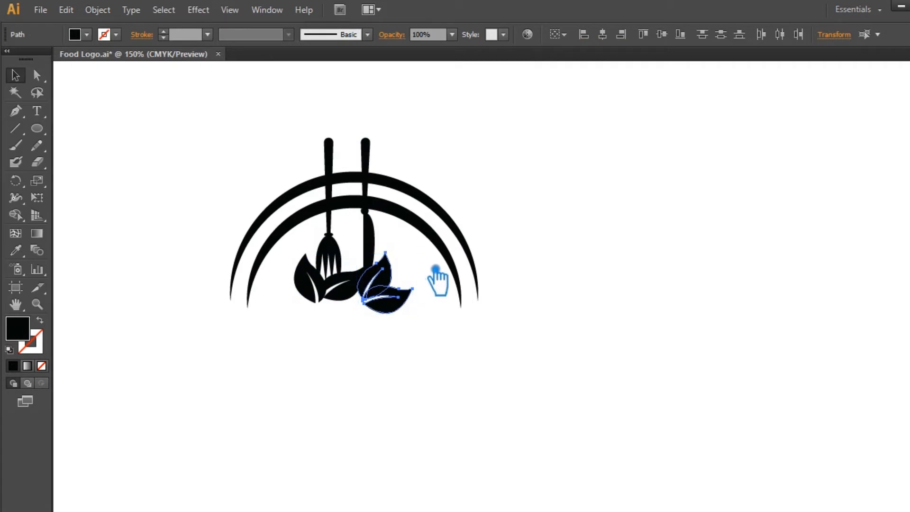
key(ctrl+g)
Position the leaf pairs at the bases of the fork and knife.
drag(421, 249, 404, 248)
click(471, 334)
click(447, 346)
click(400, 312)
drag(397, 304, 397, 301)
click(414, 347)
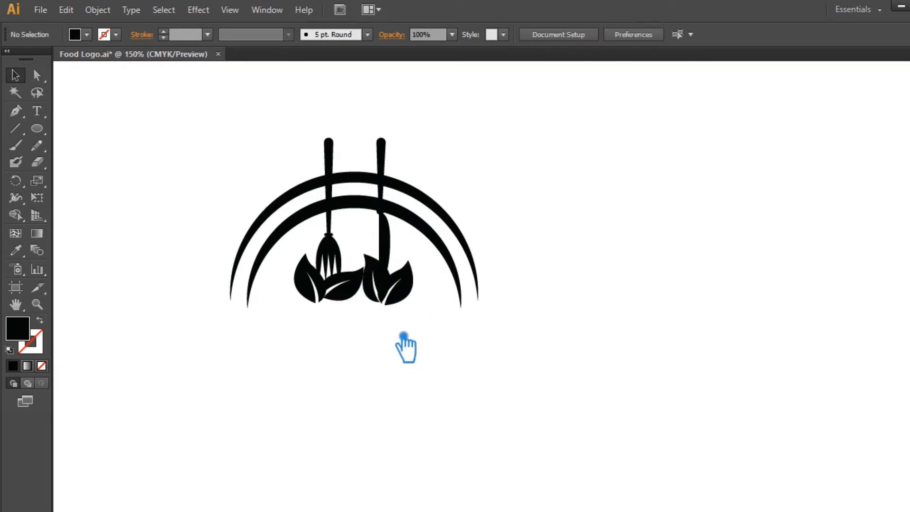
Select both leaf pairs and group them together.
click(391, 299)
shift+click(328, 302)
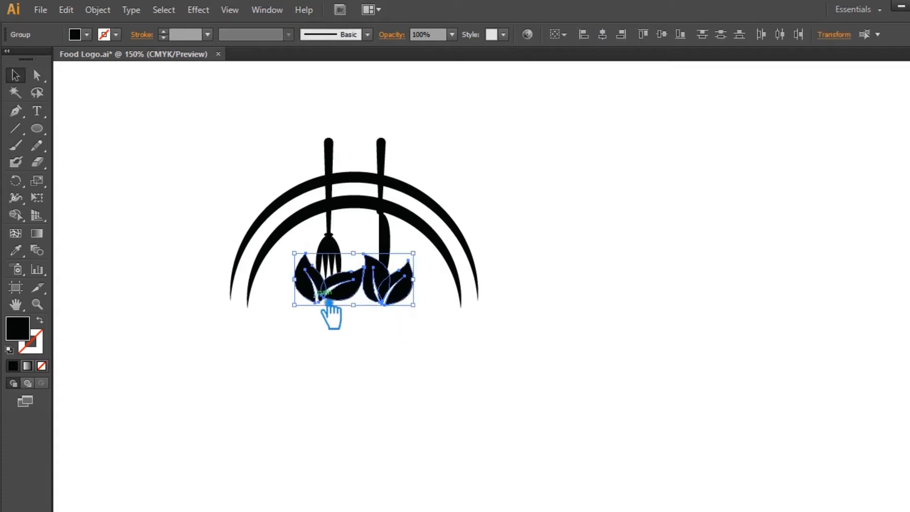
key(ctrl+g)
Fill the leaf group with an olive green colour.
double_click(19, 328)
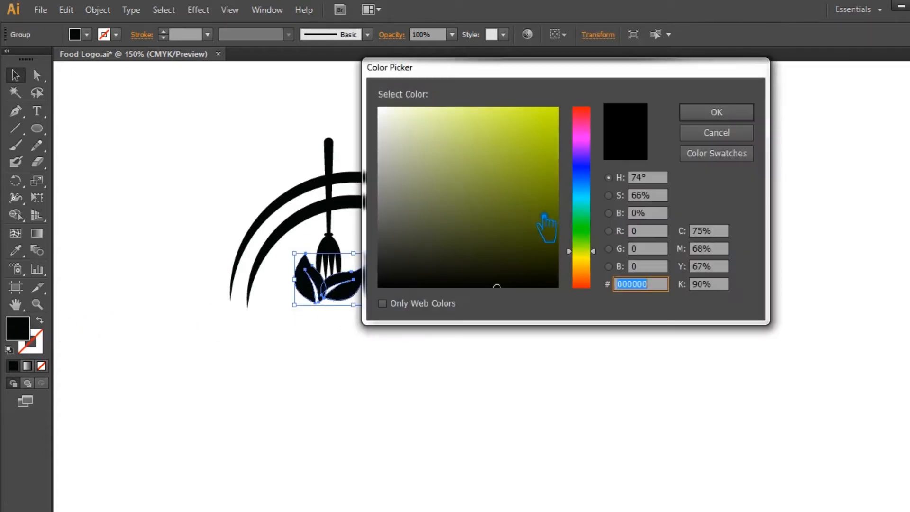
drag(595, 257, 595, 250)
mouse_move(541, 213)
mouse_down()
mouse_move(521, 165)
mouse_move(518, 185)
mouse_up()
click(717, 112)
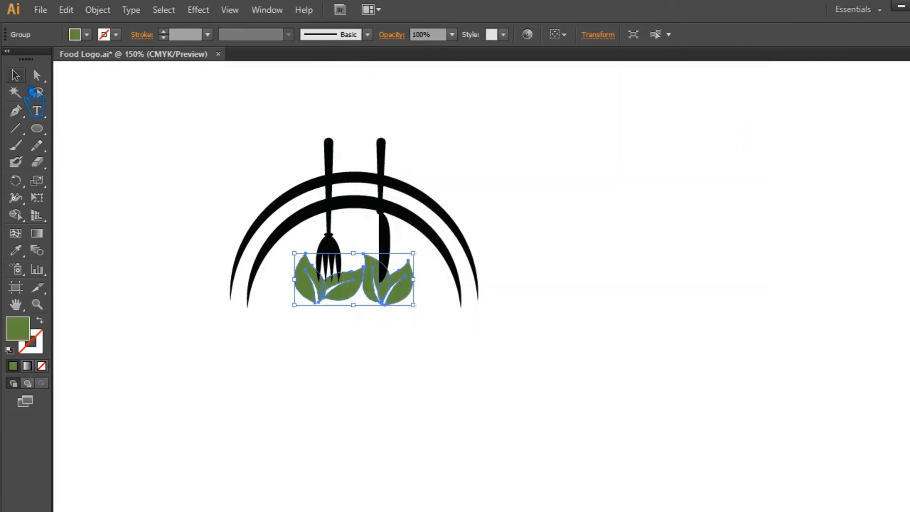
Ungroup the leaf group and both leaf pairs into individual leaves.
click(203, 147)
right_click(313, 285)
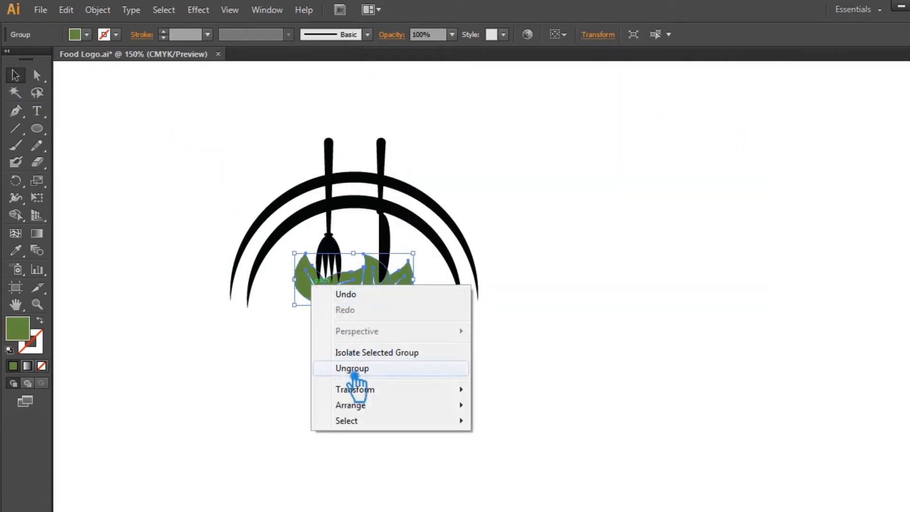
click(354, 374)
click(322, 300)
right_click(324, 296)
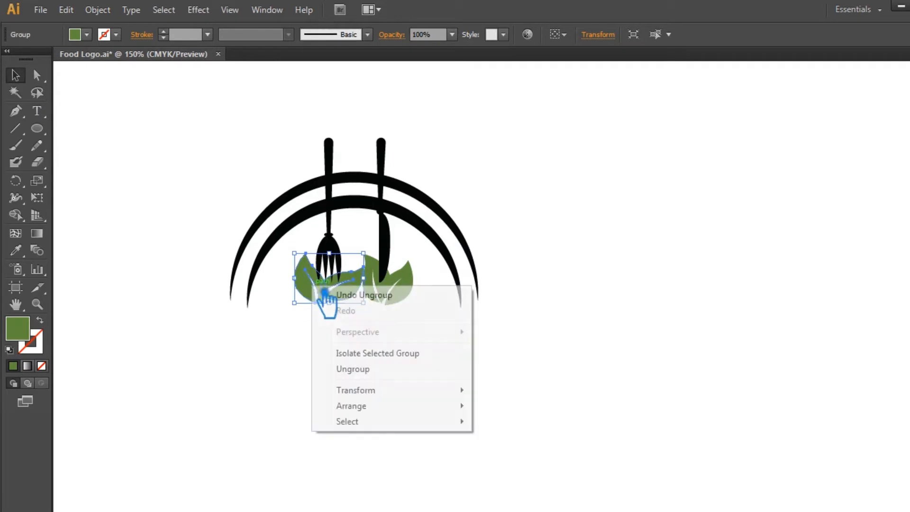
click(361, 369)
click(355, 299)
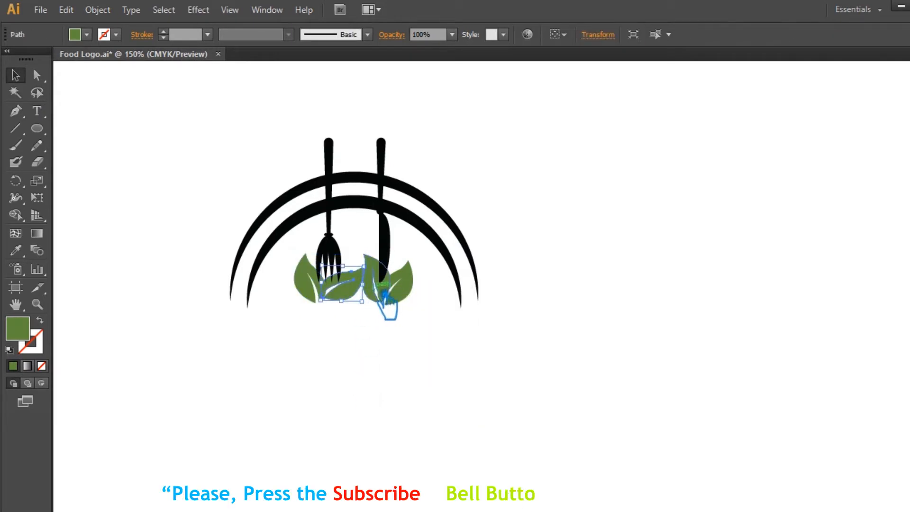
right_click(409, 286)
click(434, 364)
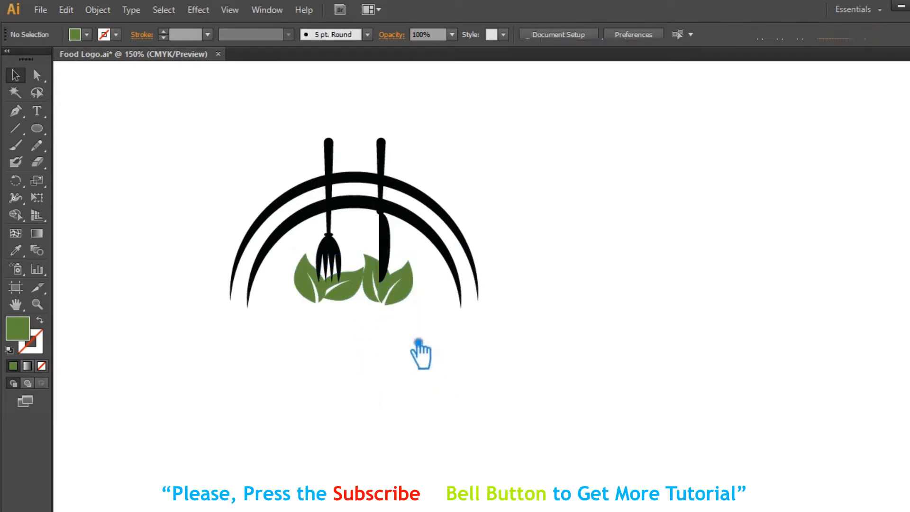
Group the front leaf of each pair and fill them with a lighter yellow-green, #8BBF25.
click(421, 296)
click(372, 269)
shift+click(315, 282)
key(ctrl+g)
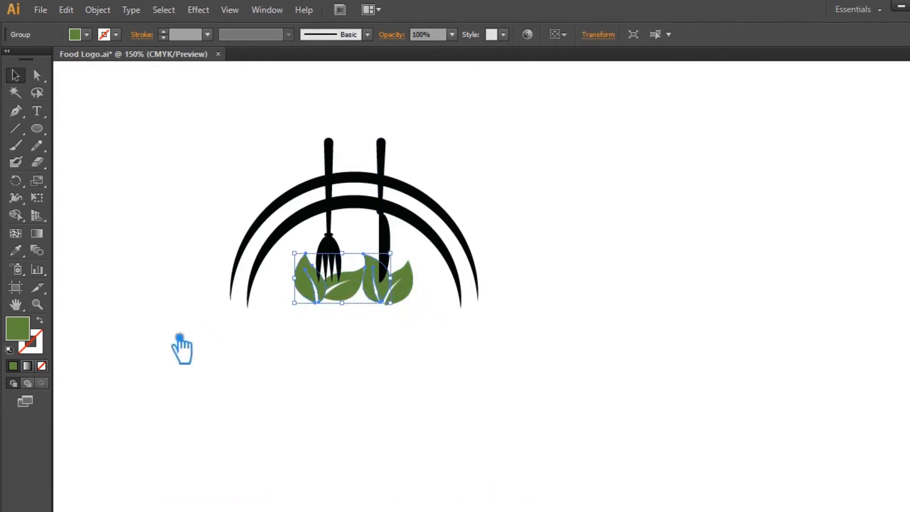
double_click(28, 333)
drag(536, 207, 539, 156)
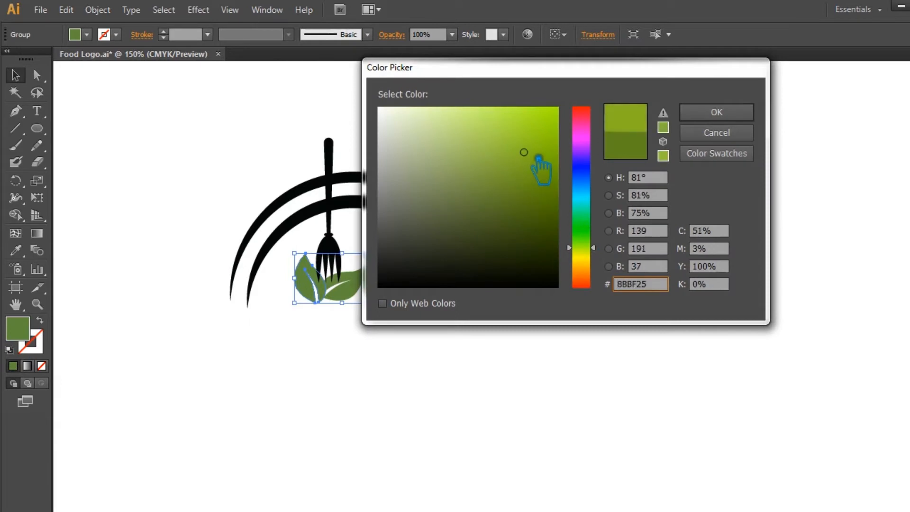
click(720, 114)
click(719, 153)
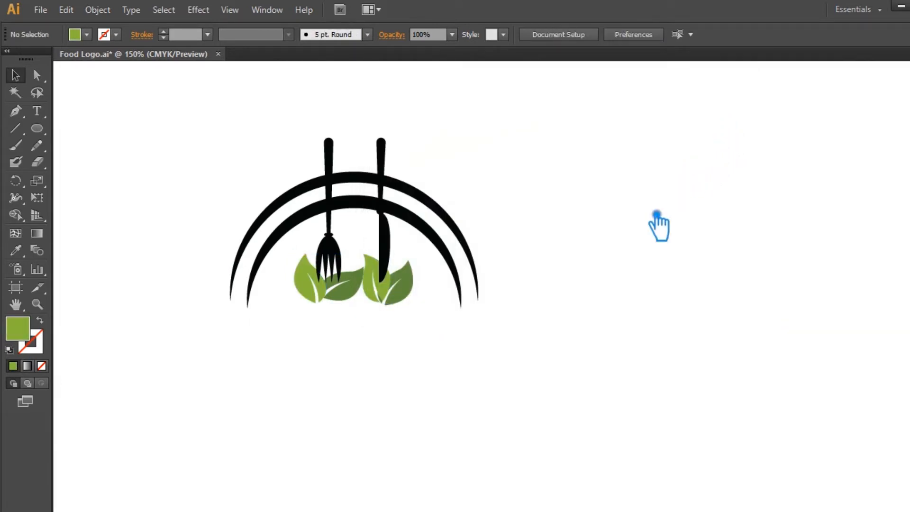
Ungroup the light leaves and nudge the right pair's light leaf slightly downward.
key(ctrl+equal)
key(ctrl+equal)
key(ctrl+equal)
key(ctrl+equal)
drag(232, 367, 591, 301)
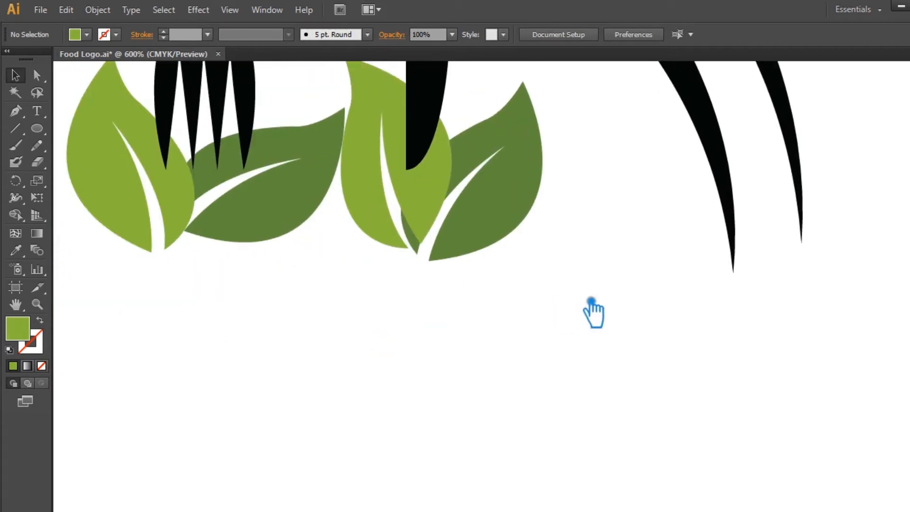
right_click(421, 184)
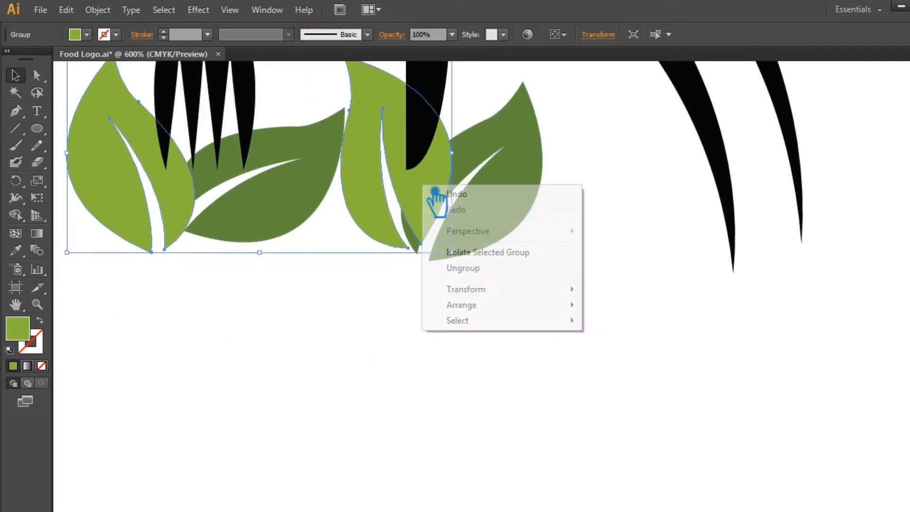
click(469, 269)
click(429, 287)
drag(421, 240, 417, 250)
click(454, 279)
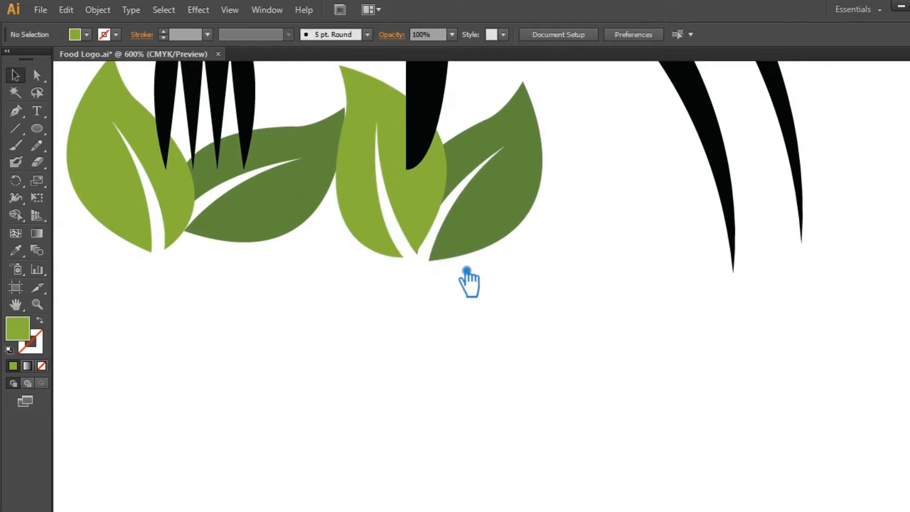
Fine-tune the position of the right pair's light leaf tip at high zoom.
key(ctrl+plus)
key(ctrl+plus)
key(ctrl+plus)
key(ctrl+plus)
drag(371, 288, 620, 388)
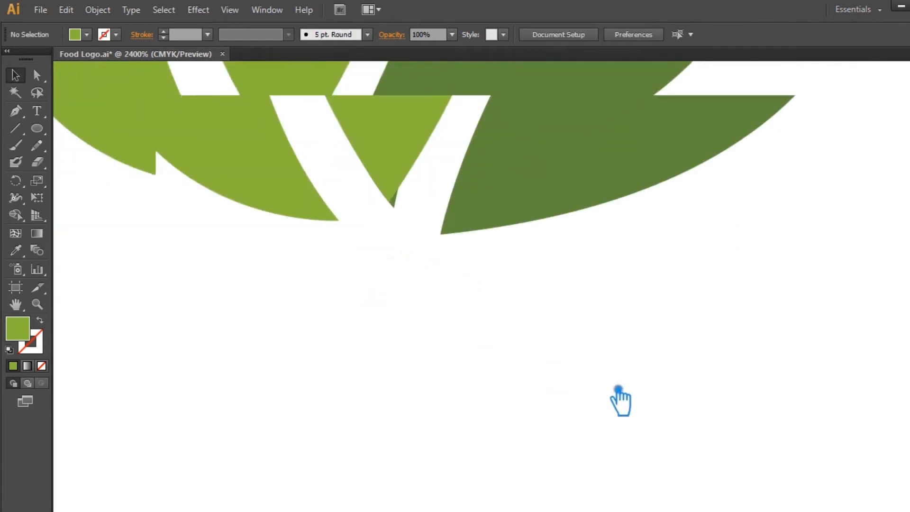
drag(422, 220, 427, 227)
click(406, 326)
click(428, 183)
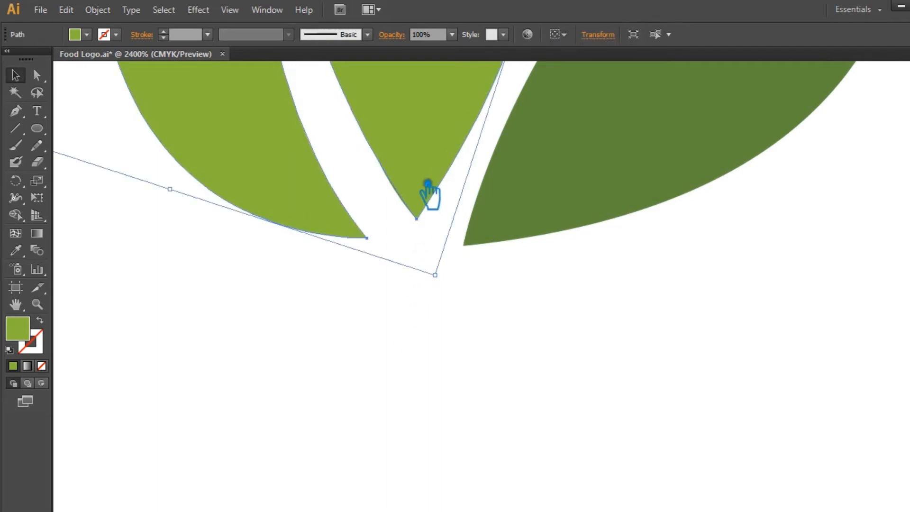
key(ctrl+z)
click(428, 301)
drag(412, 217, 427, 220)
click(416, 300)
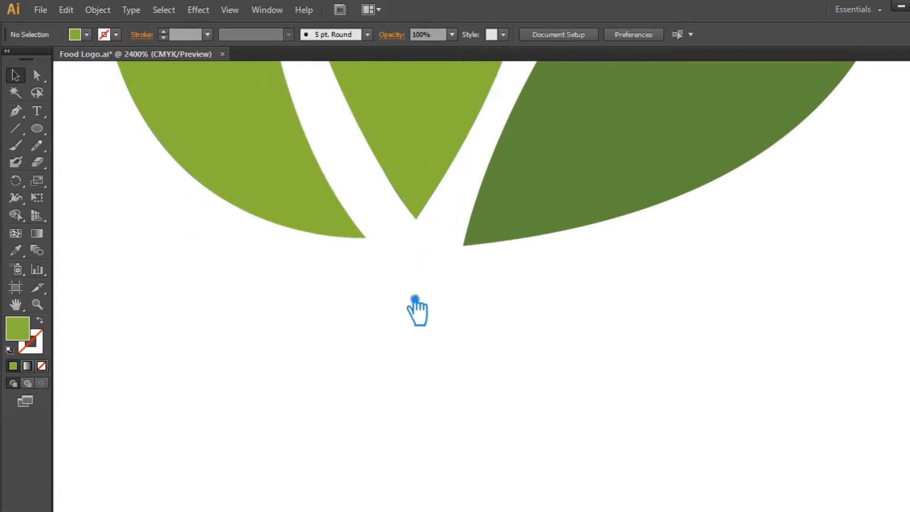
Bring the dark leaf group to the front of the stacking order.
key(ctrl+minus)
key(ctrl+minus)
key(ctrl+minus)
key(ctrl+plus)
key(ctrl+plus)
key(ctrl+plus)
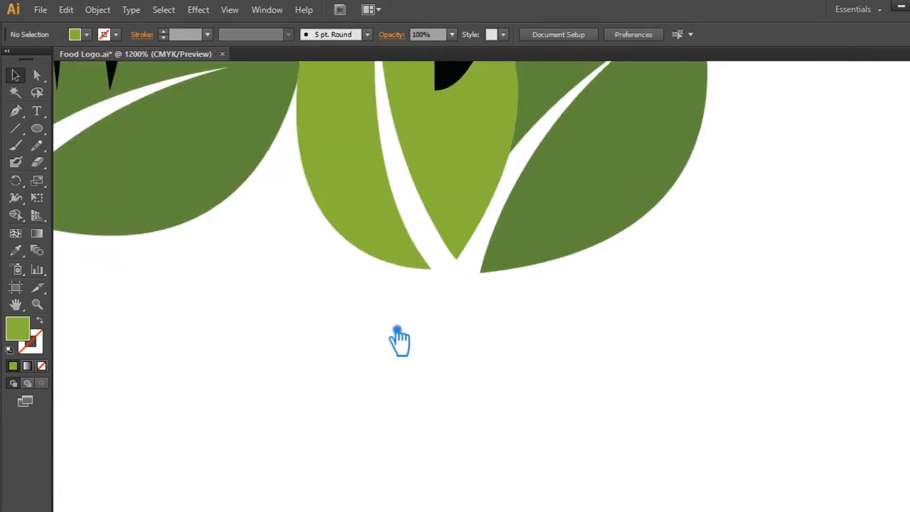
key(ctrl+minus)
key(ctrl+minus)
key(ctrl+minus)
key(ctrl+minus)
key(ctrl+minus)
click(387, 256)
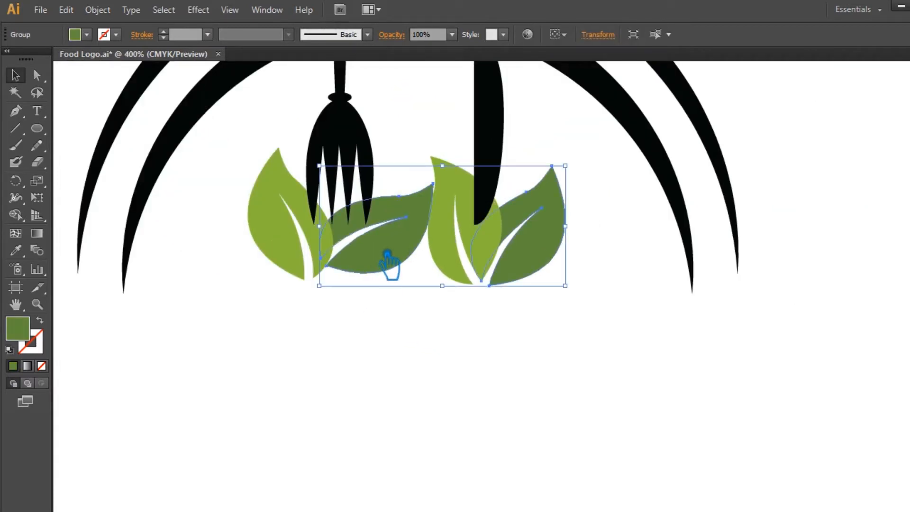
key(ctrl+shift+bracketright)
click(403, 334)
Bring both light leaves to the front, above the dark leaves.
click(468, 207)
key(ctrl+shift+bracketright)
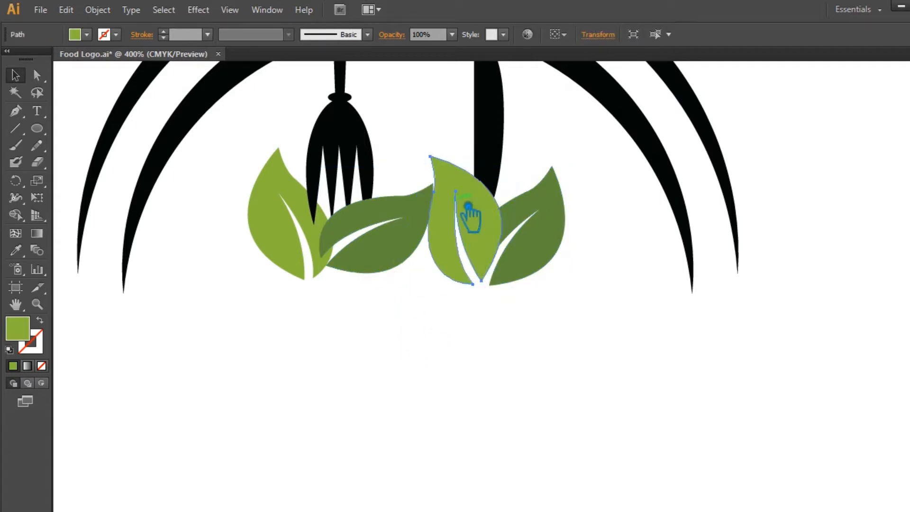
click(436, 343)
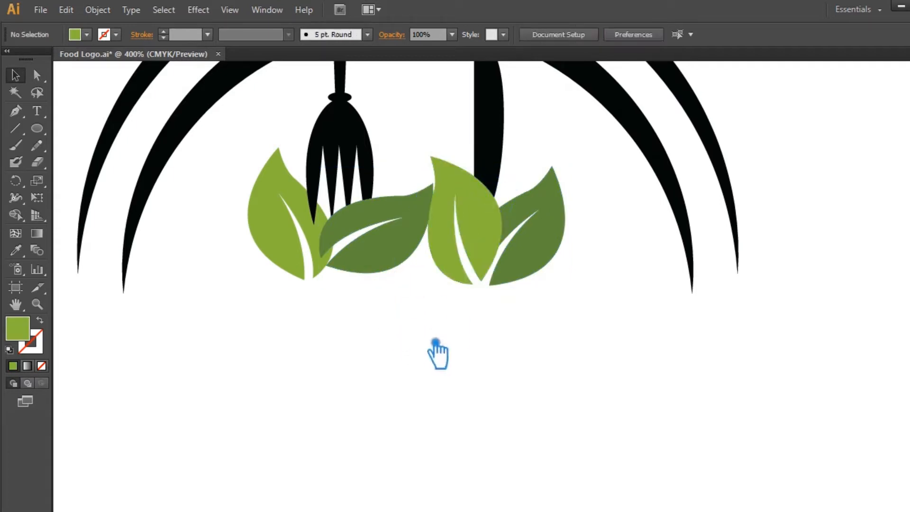
click(335, 279)
click(289, 270)
key(ctrl+shift+bracketright)
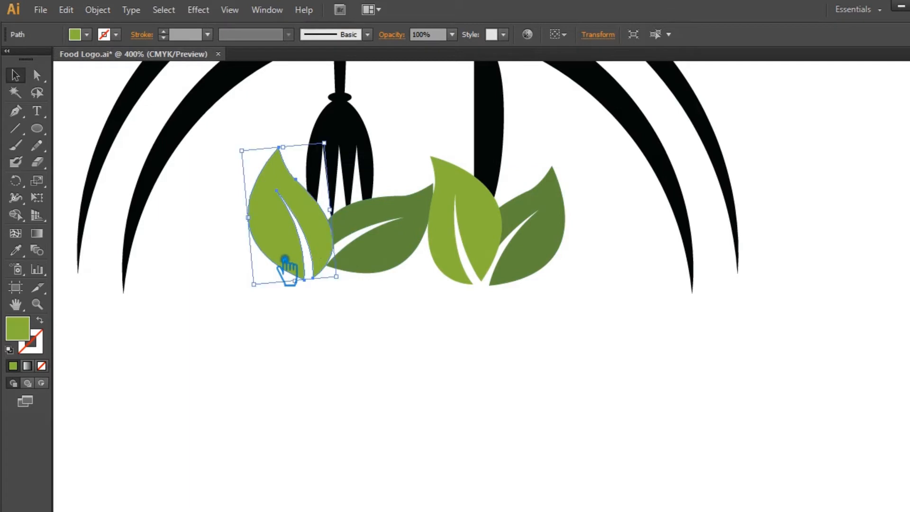
click(534, 356)
Color the outer arc by sampling the light green leaf with the Eyedropper.
key(ctrl+minus)
key(ctrl+minus)
key(ctrl+minus)
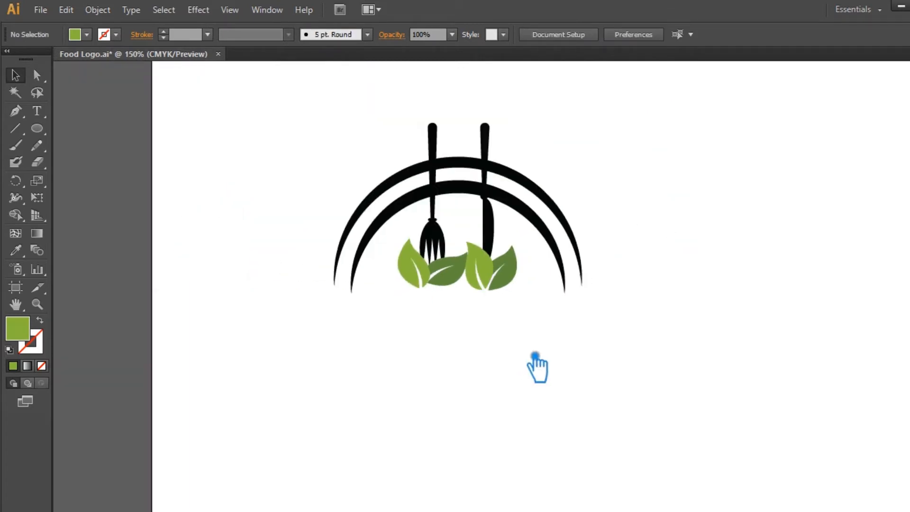
click(532, 189)
click(16, 249)
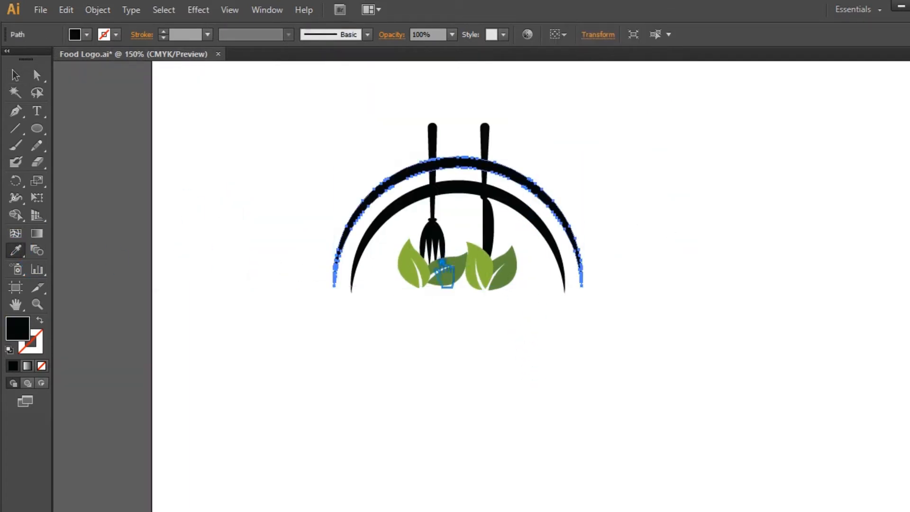
click(422, 271)
click(17, 75)
Color the inner arc by sampling the dark green leaf with the Eyedropper.
click(309, 131)
click(402, 201)
click(17, 250)
click(468, 283)
click(17, 75)
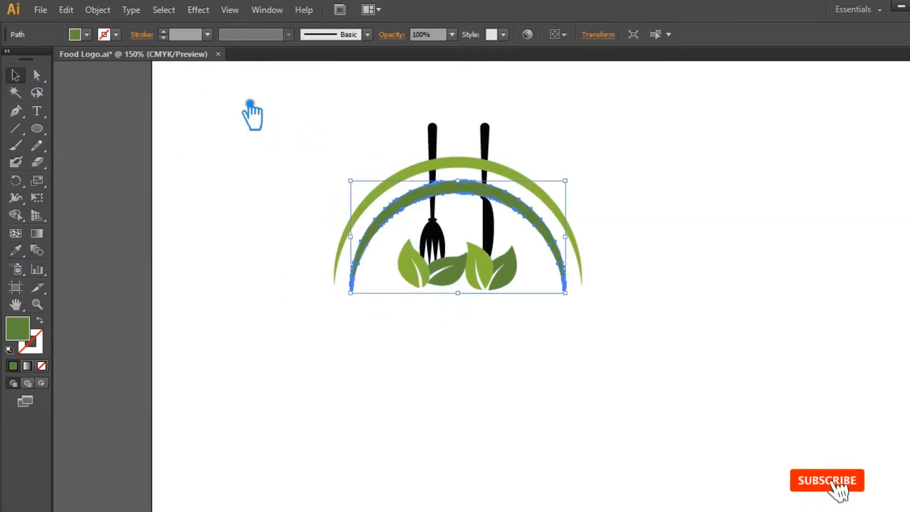
click(268, 105)
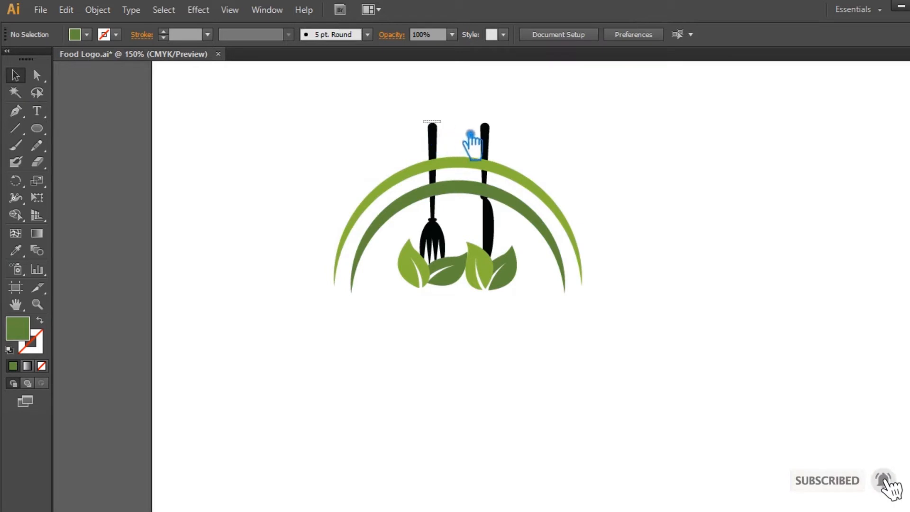
Nudge the fork and knife down slightly and save the file.
click(485, 137)
key(Down)
key(Down)
key(Down)
key(Down)
key(Down)
key(Down)
key(Down)
key(Down)
key(Down)
key(Down)
key(Down)
key(Down)
key(Down)
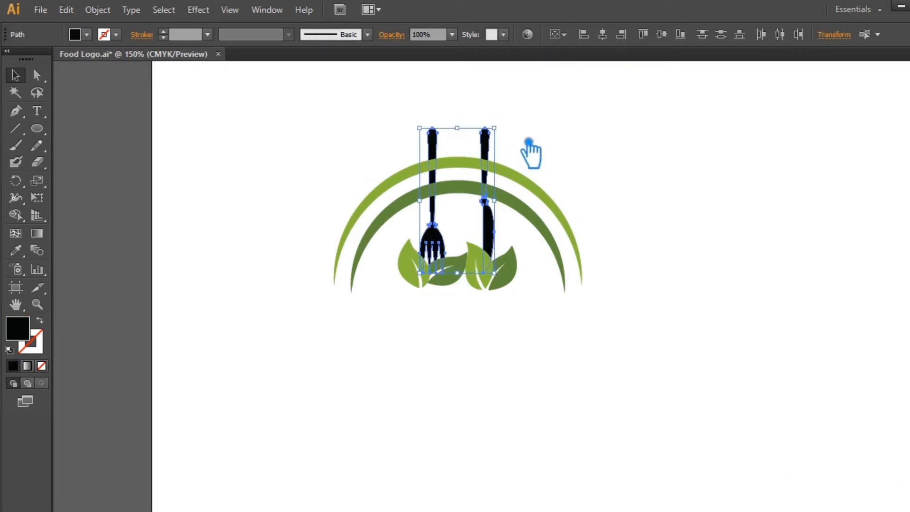
click(552, 135)
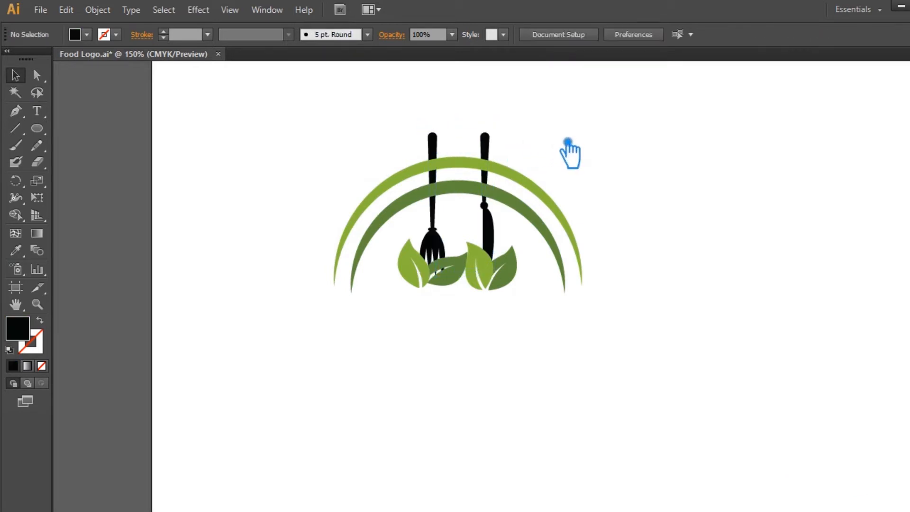
key(ctrl+s)
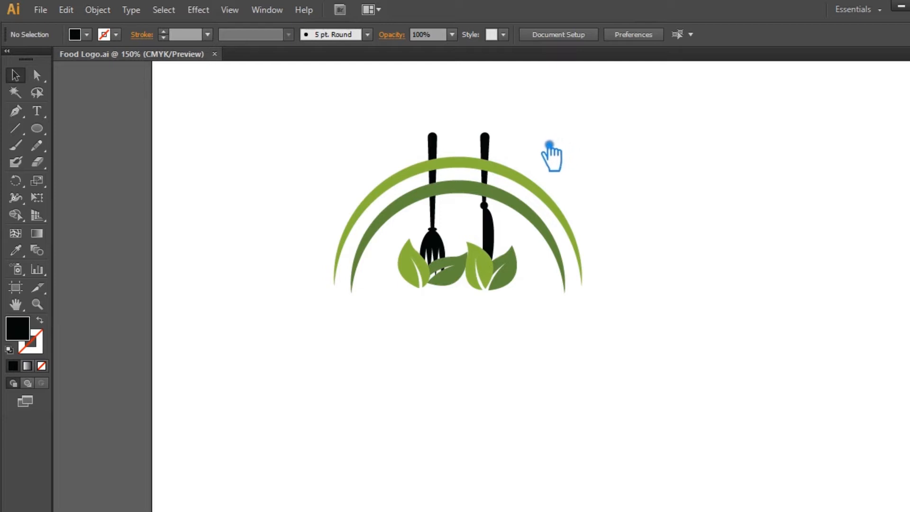
Group the fork and knife together.
drag(630, 163, 618, 203)
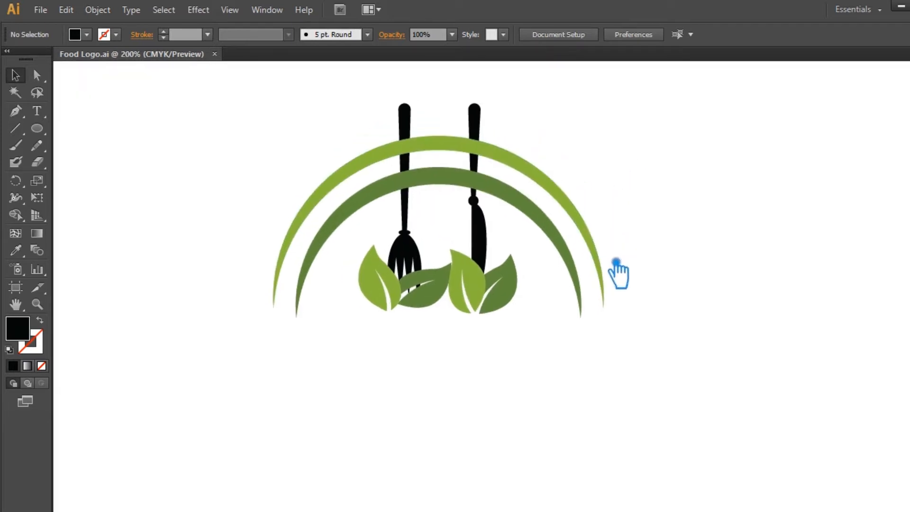
click(407, 132)
shift+click(478, 131)
key(ctrl+g)
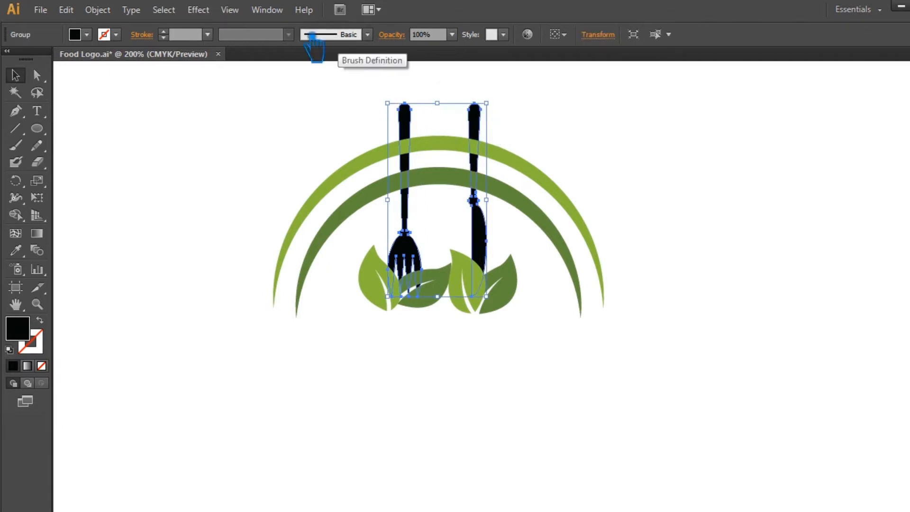
Apply Offset Path to the fork and knife group with a 5 px offset.
click(97, 9)
mouse_move(189, 304)
click(332, 351)
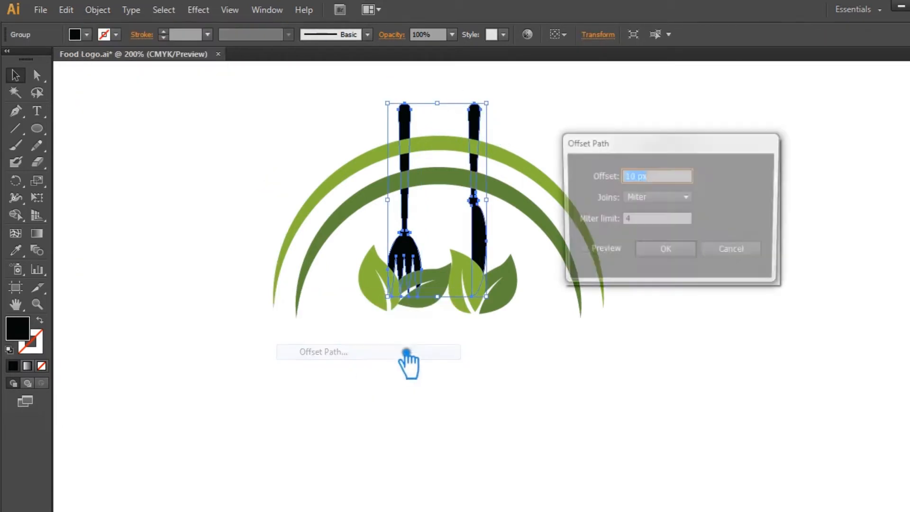
click(580, 251)
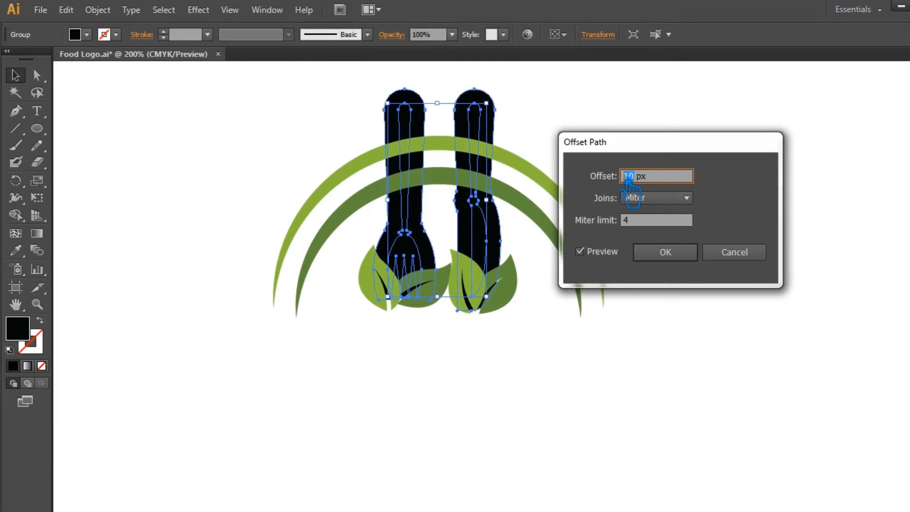
text(4)
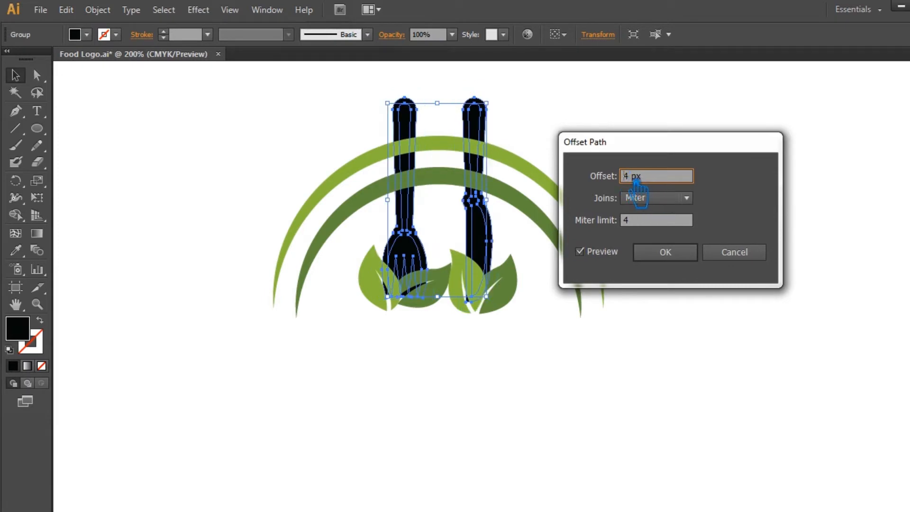
text(5)
click(683, 251)
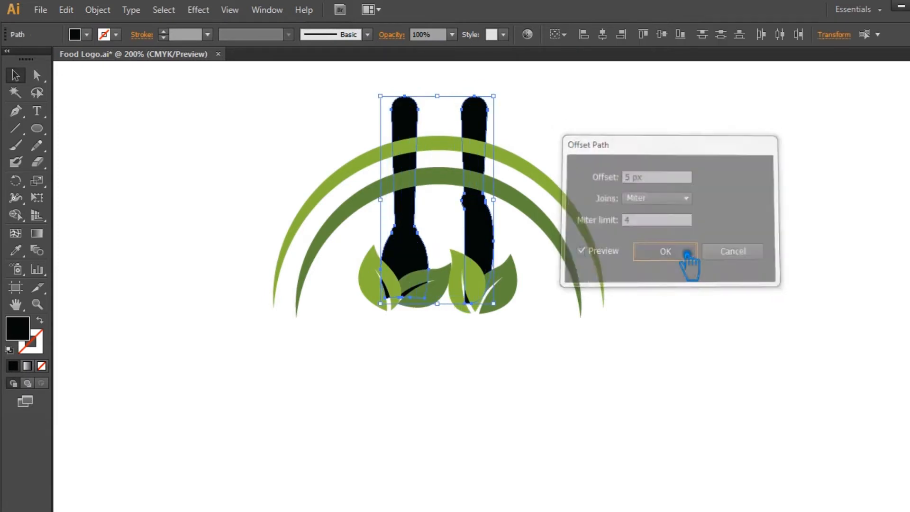
Select the whole logo and try a Pathfinder operation, stepping back through undo and redo.
drag(356, 84, 522, 219)
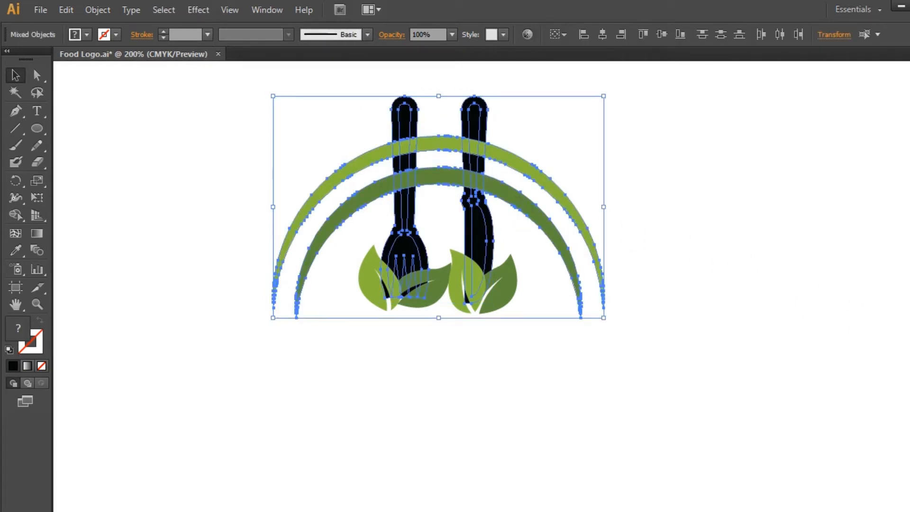
click(909, 293)
click(791, 316)
click(802, 232)
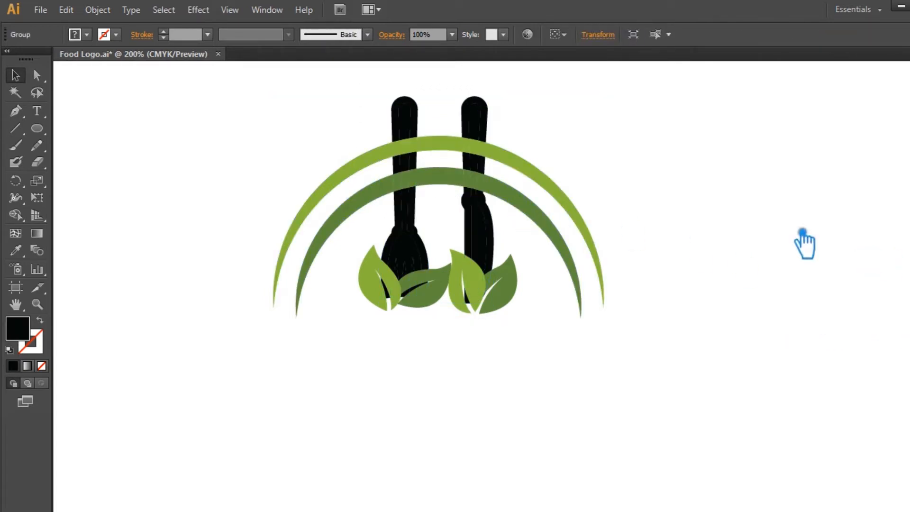
key(ctrl+z)
key(ctrl+z)
key(ctrl+shift+z)
click(652, 201)
drag(635, 352, 305, 141)
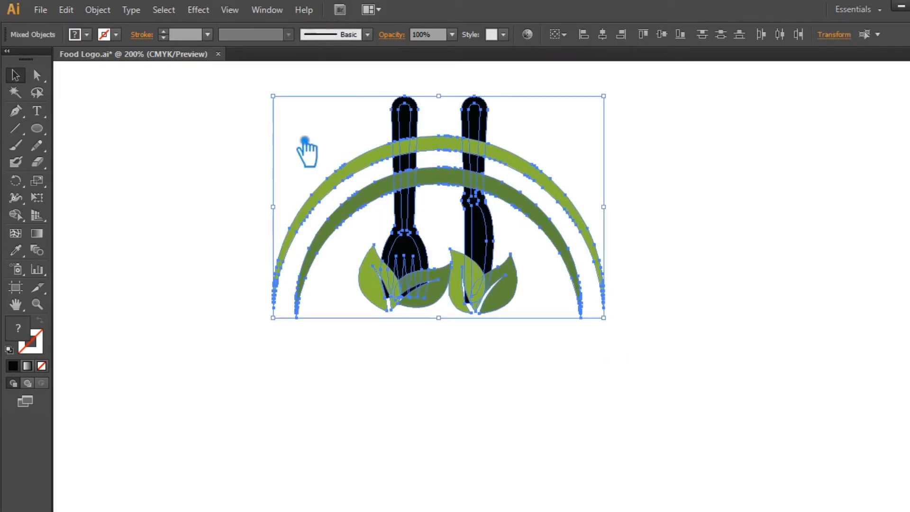
click(603, 34)
key(ctrl+z)
Select all four leaves and group them together.
click(475, 312)
click(395, 298)
shift+click(444, 299)
shift+click(475, 298)
click(525, 341)
drag(525, 332, 378, 308)
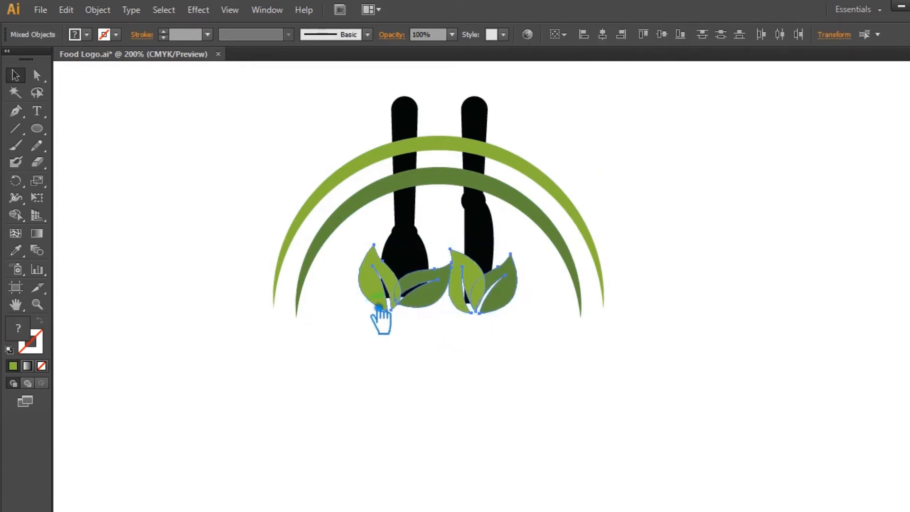
key(ctrl+g)
Select the whole logo, apply Pathfinder Divide, and ungroup the divided result.
drag(588, 370, 341, 166)
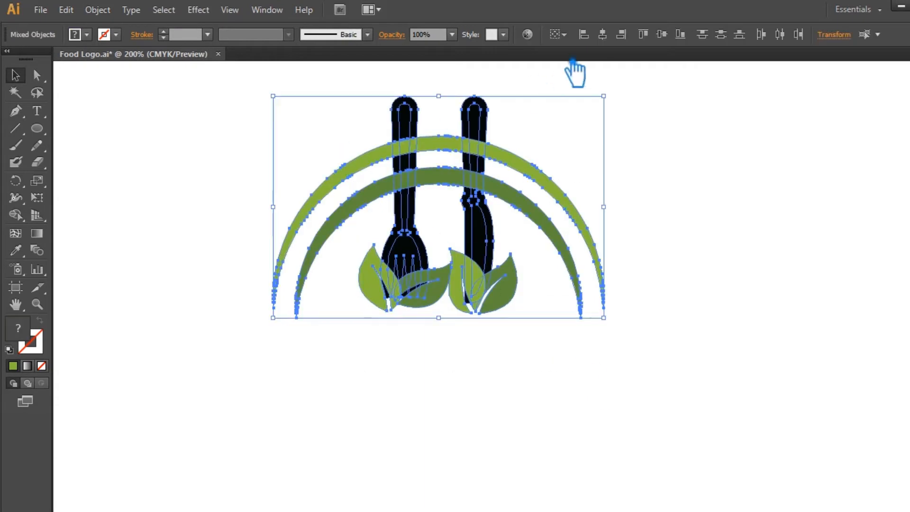
click(716, 232)
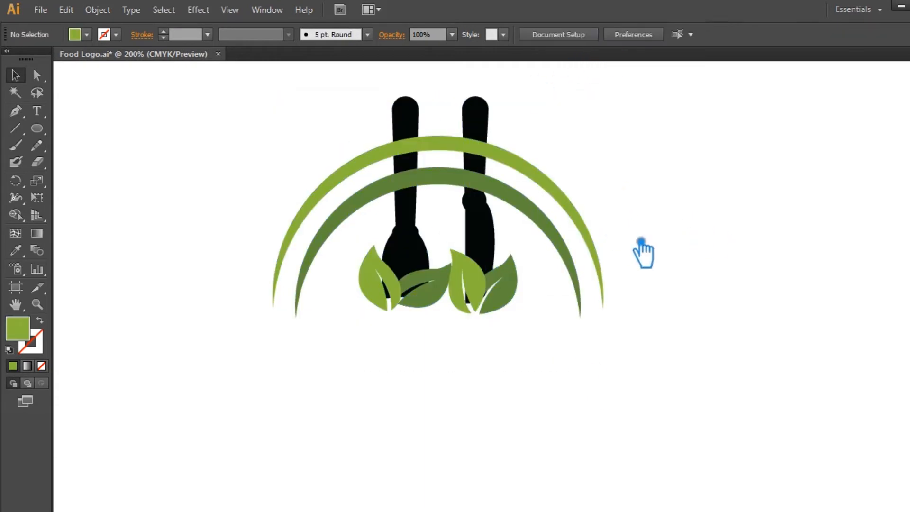
drag(618, 195, 369, 128)
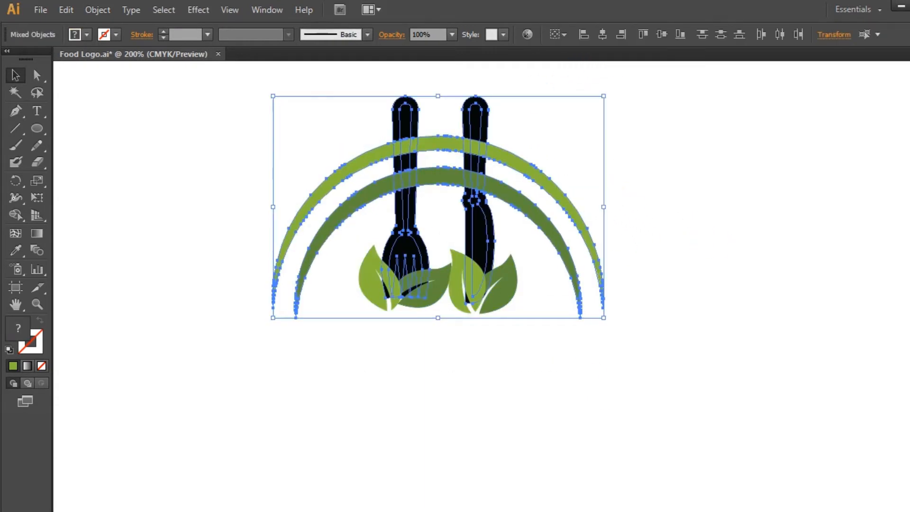
click(909, 297)
click(789, 317)
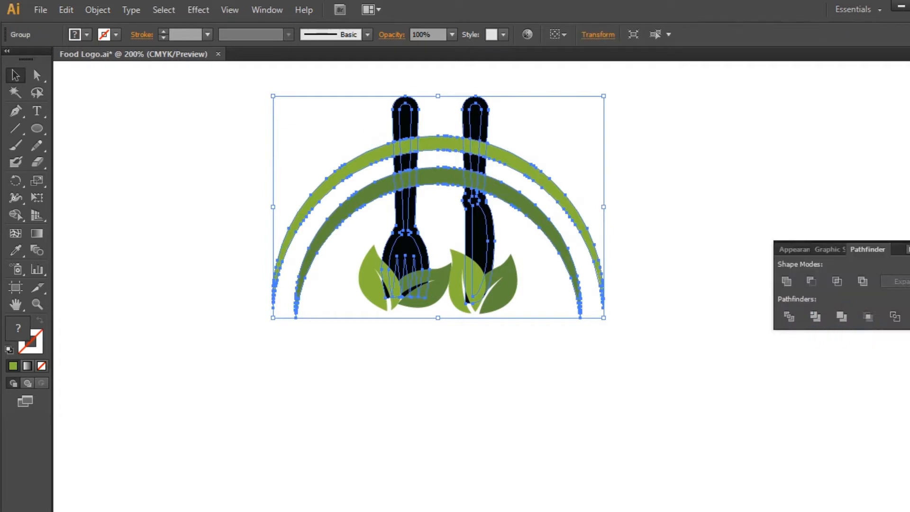
click(909, 296)
click(794, 248)
right_click(483, 149)
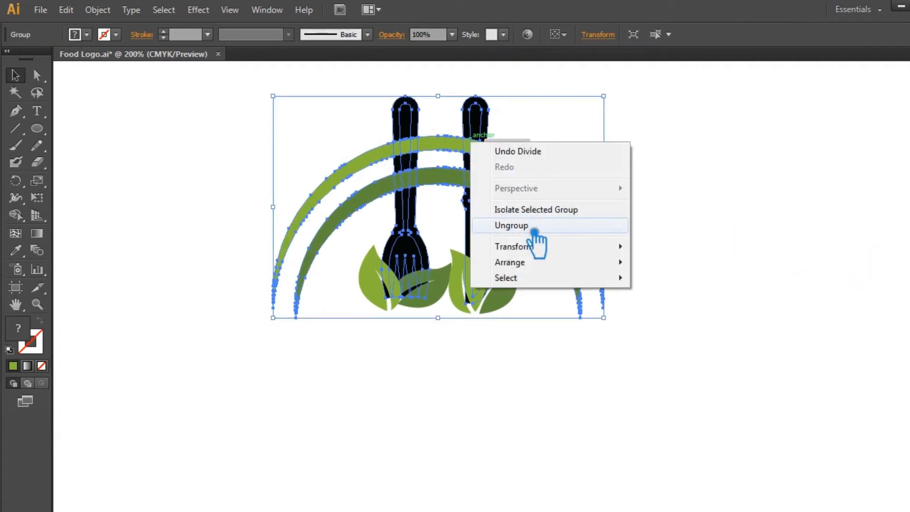
click(526, 226)
Delete the leftover offset outline fragments surrounding the fork and knife handles.
key(ctrl+shift+a)
click(477, 126)
key(Delete)
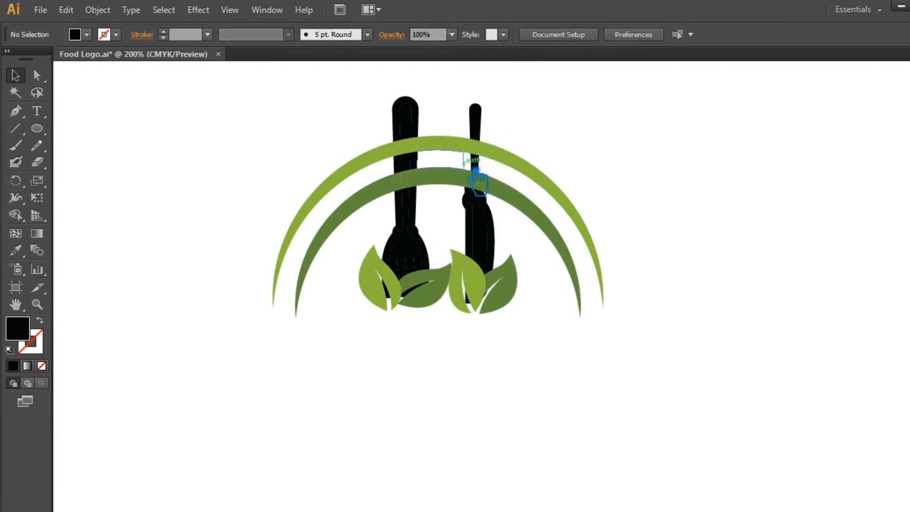
click(475, 169)
key(Delete)
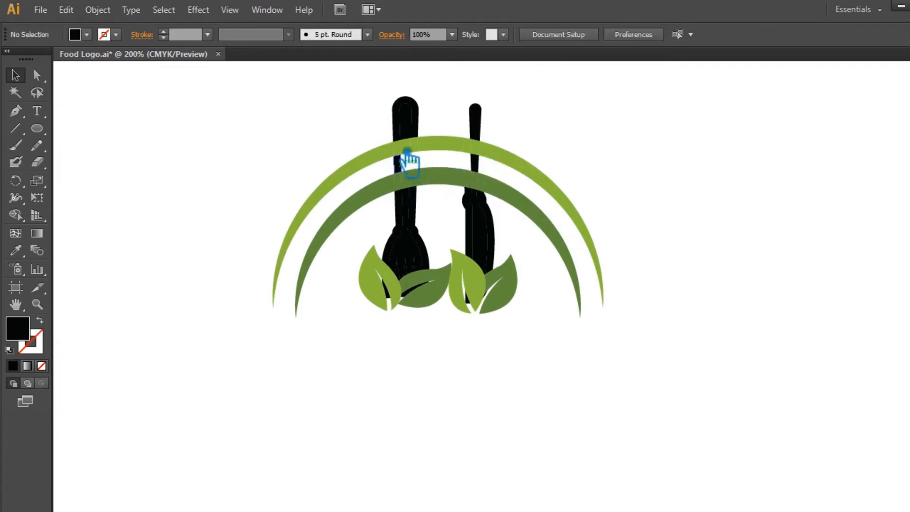
click(445, 167)
key(Delete)
click(401, 164)
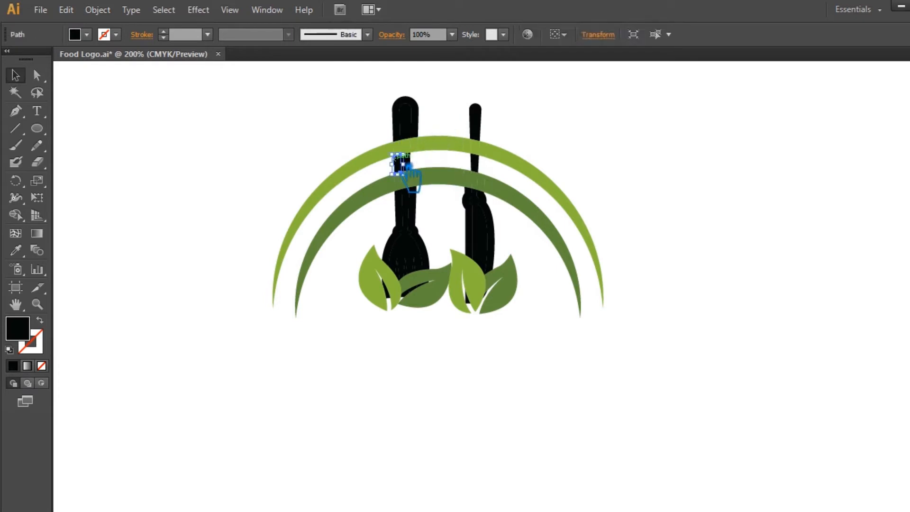
key(Delete)
click(446, 212)
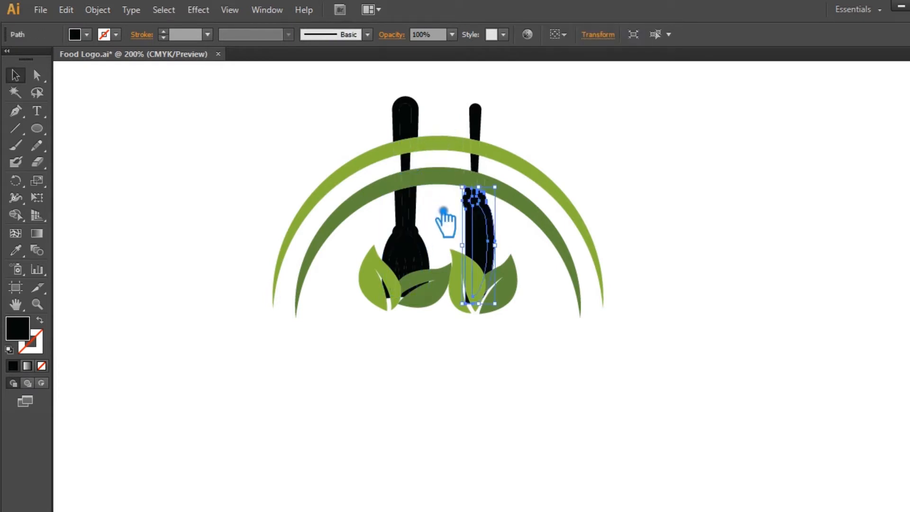
click(441, 219)
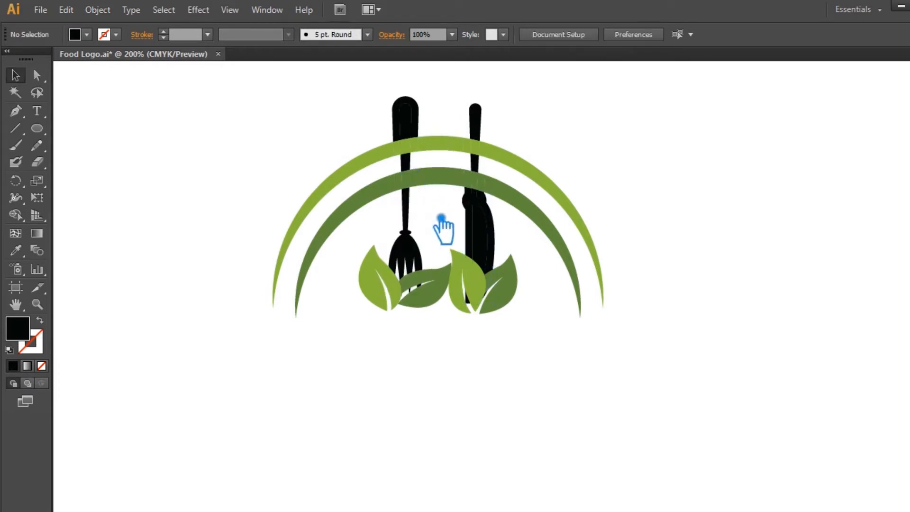
click(501, 223)
key(Delete)
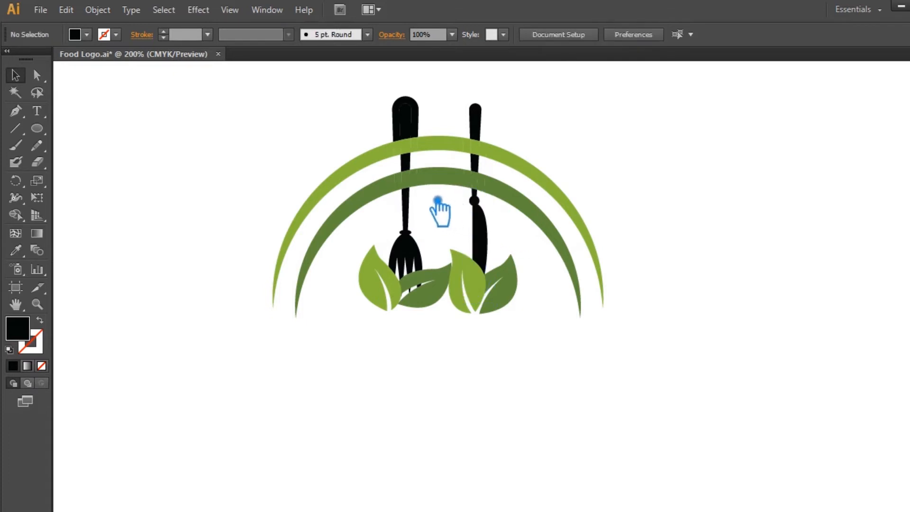
click(427, 125)
key(Delete)
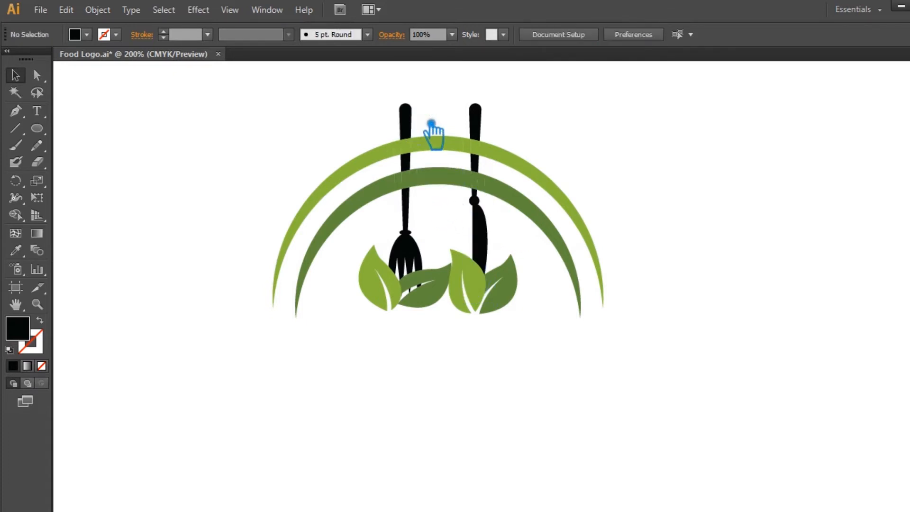
Delete the arc pieces beside the fork handle to open gaps in both green arcs.
alt+click(427, 151)
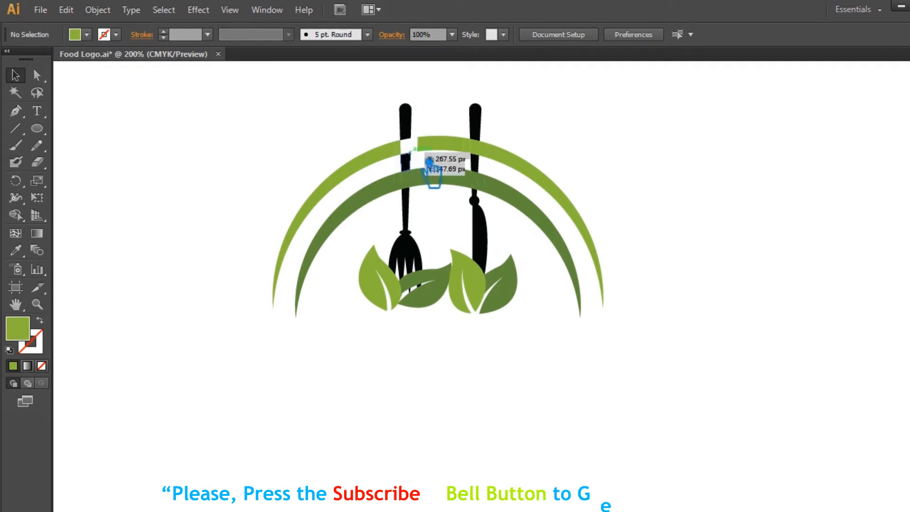
click(410, 158)
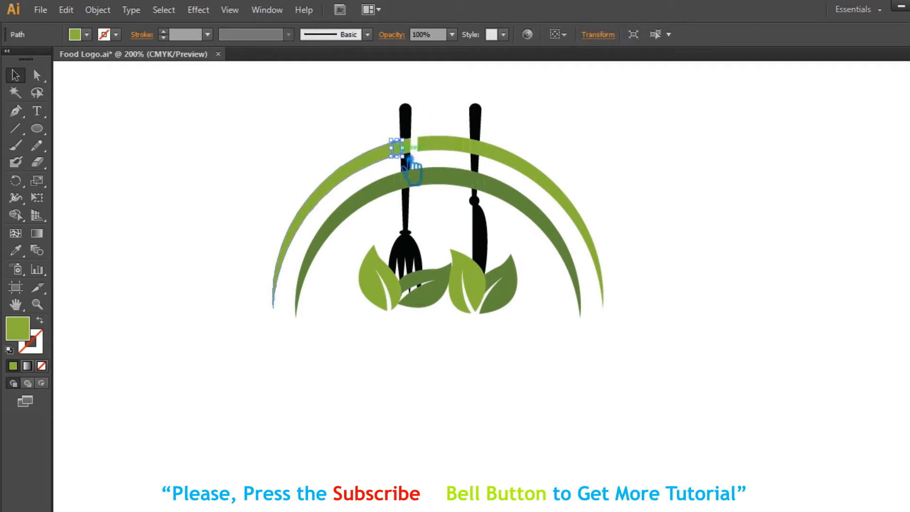
click(408, 154)
alt+click(416, 189)
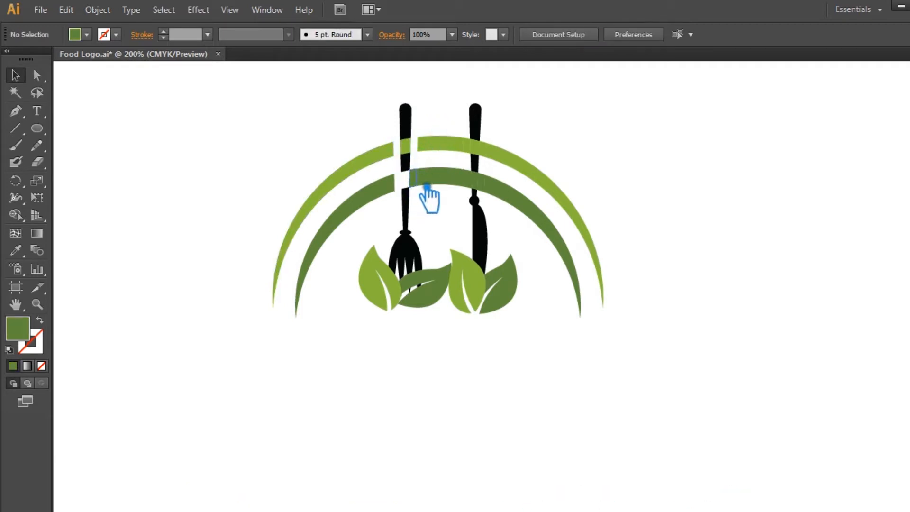
key(ctrl+z)
click(442, 200)
click(424, 188)
key(Delete)
Delete the arc pieces beside the knife handle to open gaps in both green arcs.
click(469, 148)
key(Delete)
click(486, 152)
key(Delete)
click(495, 189)
key(Delete)
click(470, 183)
key(Delete)
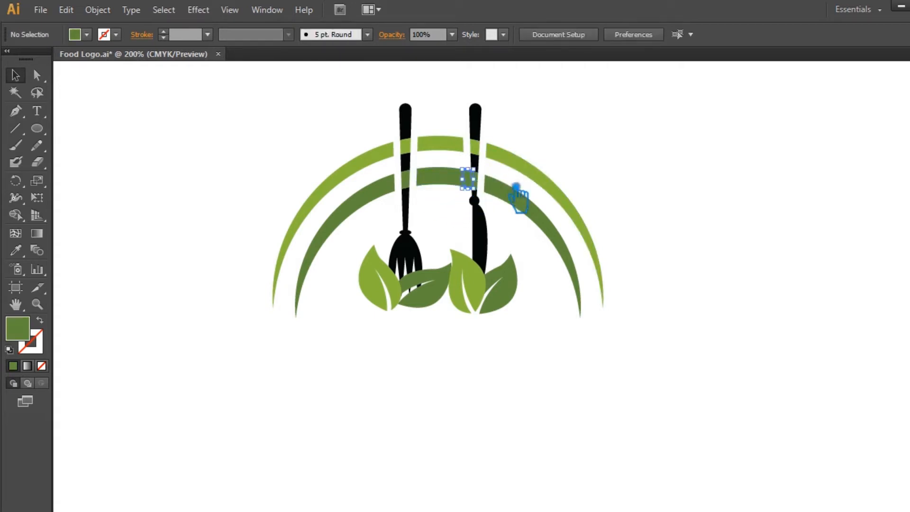
Select the fork, knife and arcs, unite them with Pathfinder, and ungroup the result.
drag(369, 94, 522, 208)
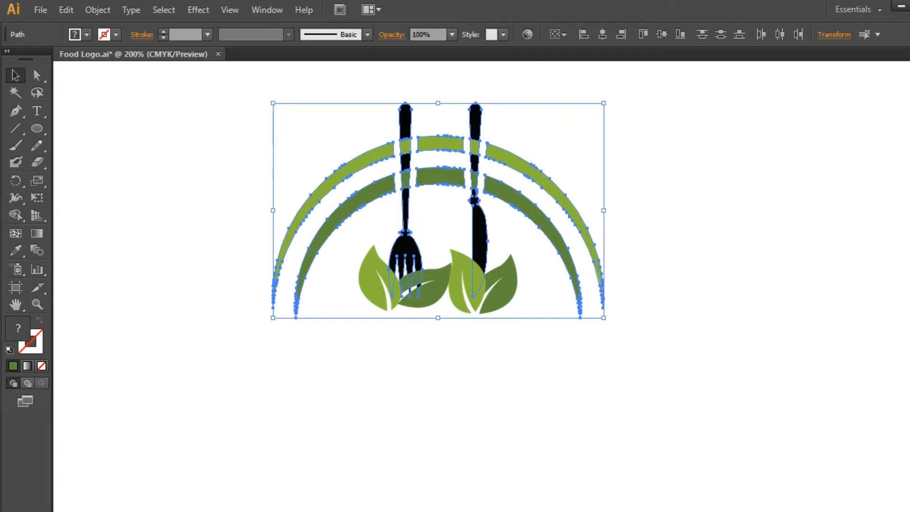
key(shift+ctrl+F9)
click(786, 281)
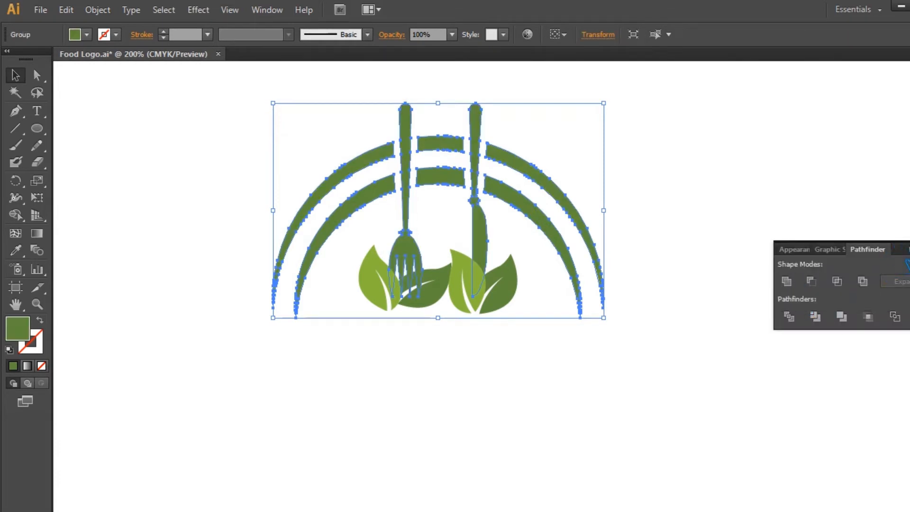
click(818, 241)
right_click(476, 117)
click(520, 202)
Group the outer arc pieces and sample the light green leaf colour onto them with the Eyedropper.
click(634, 183)
click(550, 168)
shift+click(458, 146)
shift+click(371, 172)
key(ctrl+g)
key(i)
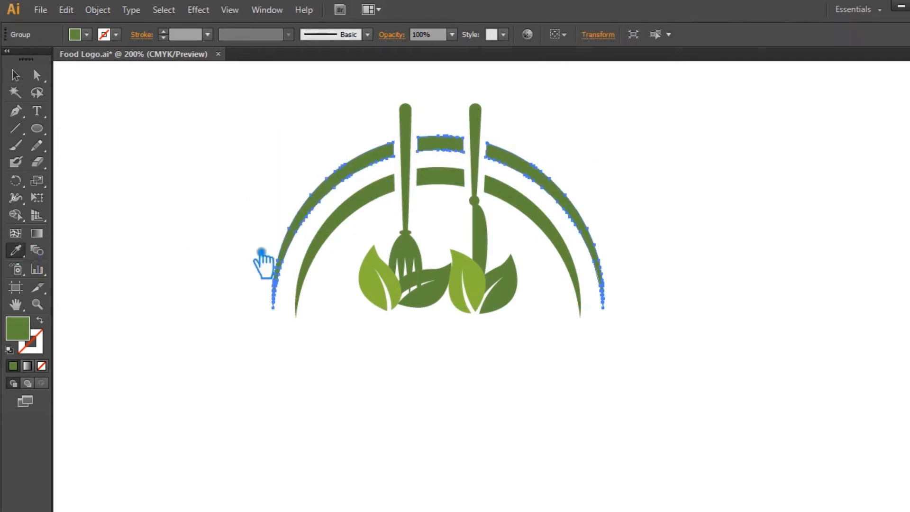
click(380, 285)
click(16, 76)
click(162, 112)
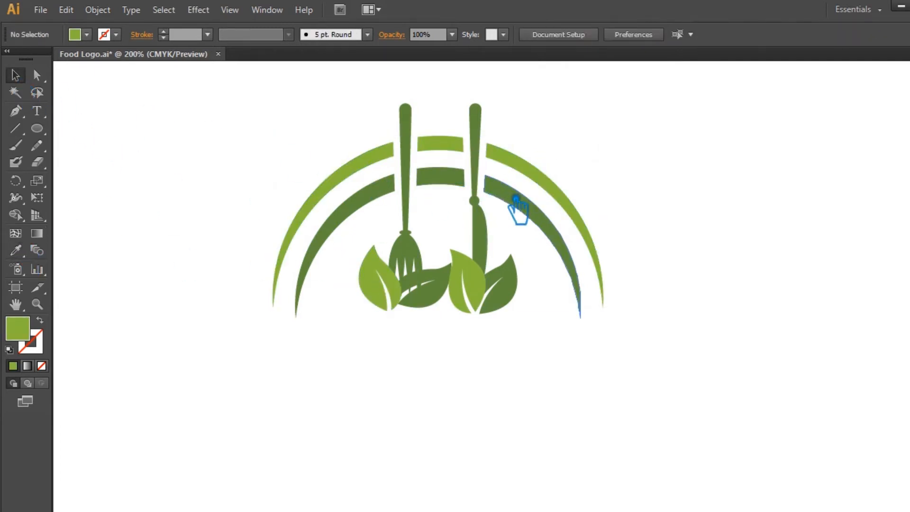
Select the inner arc pieces and group them together.
click(516, 198)
shift+click(456, 183)
shift+click(362, 212)
key(ctrl+g)
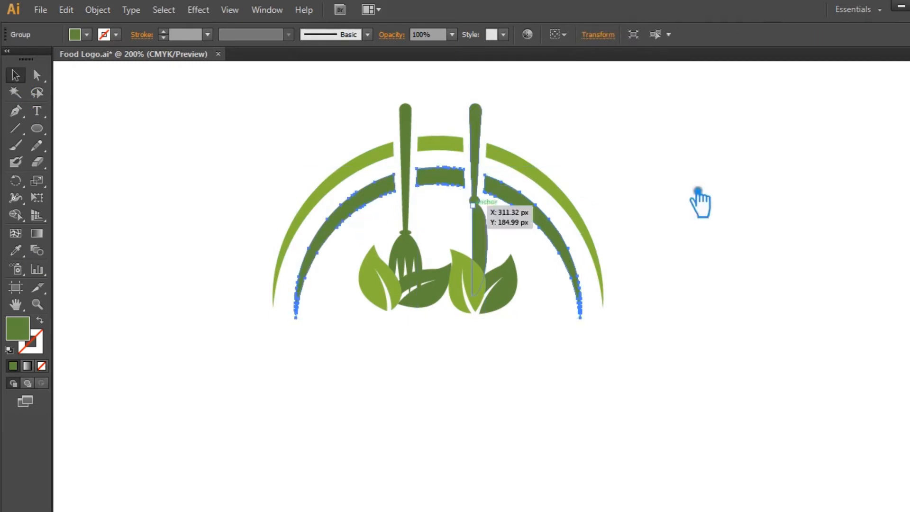
Apply Offset Path to the leaf group with a 2 px offset.
click(727, 175)
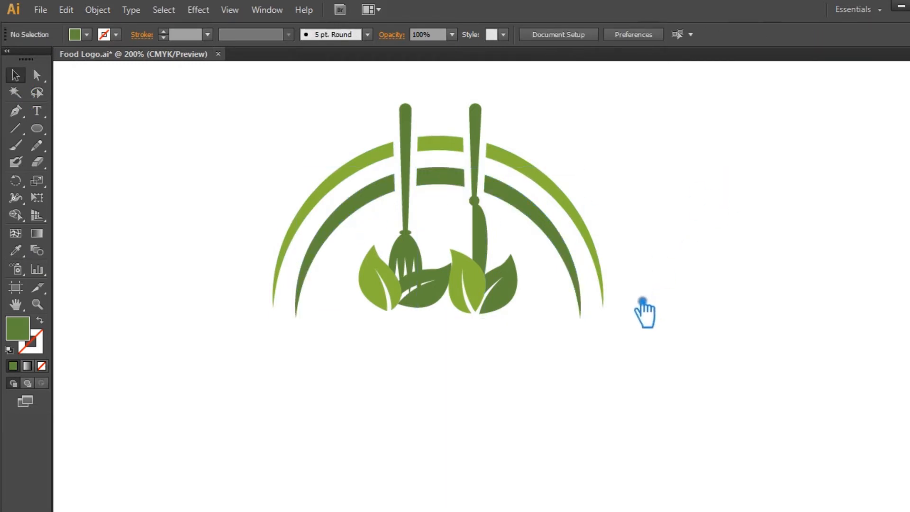
key(ctrl+equal)
key(ctrl+equal)
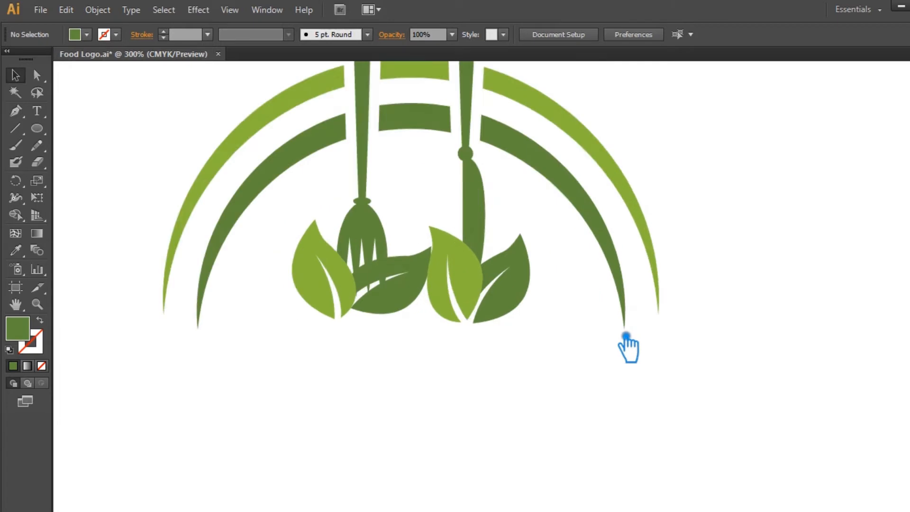
click(371, 269)
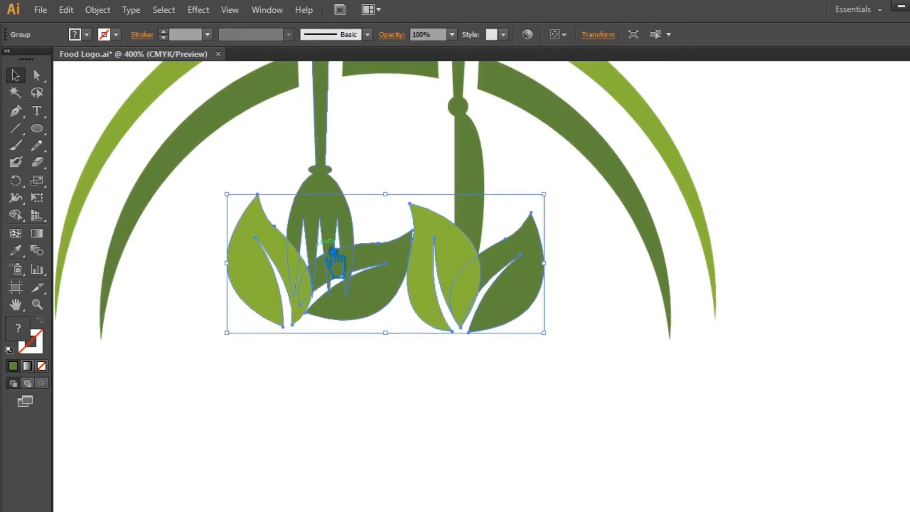
click(99, 11)
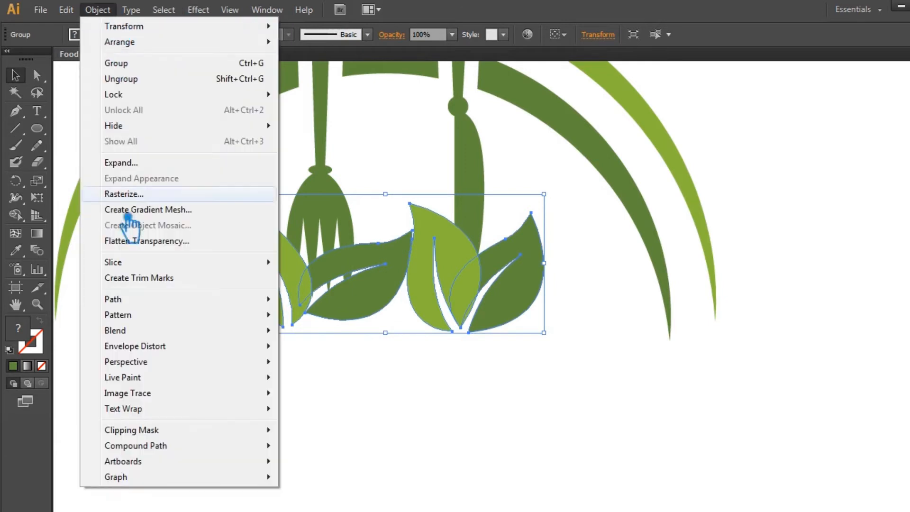
mouse_move(271, 300)
click(327, 350)
click(594, 259)
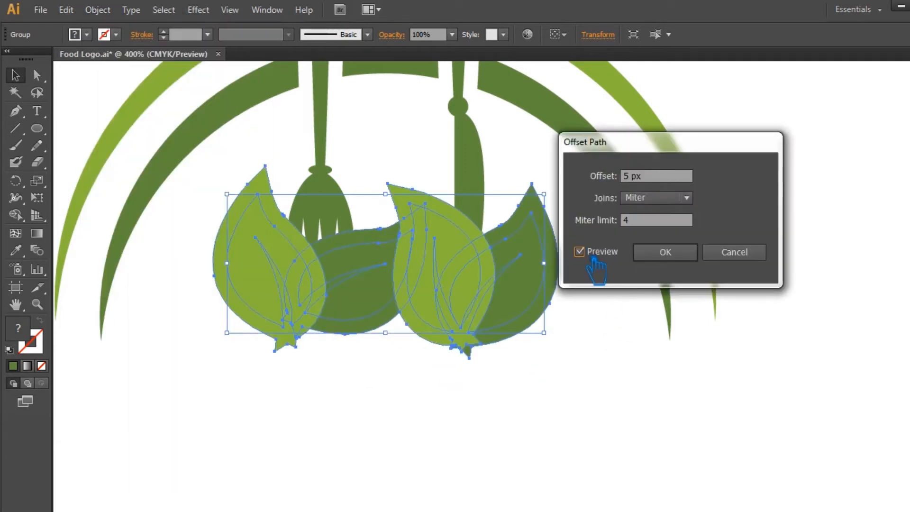
text(2)
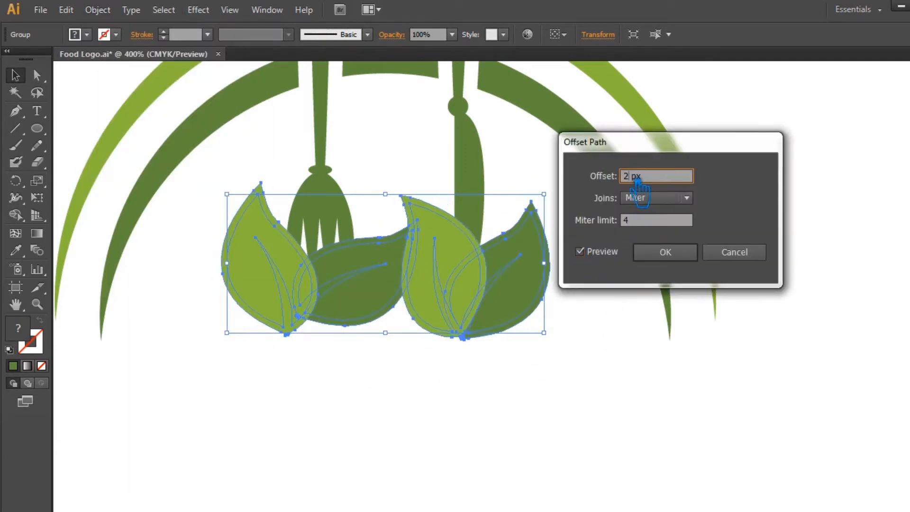
click(666, 254)
Select the leaves and fork, apply Pathfinder Divide, and ungroup the divided pieces.
click(595, 380)
drag(567, 379, 240, 244)
right_click(409, 275)
key(Escape)
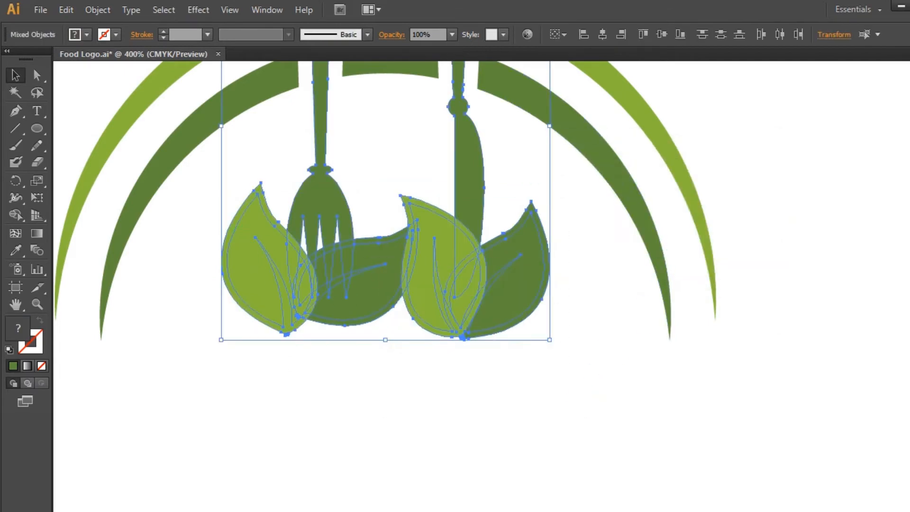
key(ctrl+shift+F9)
click(790, 316)
click(692, 261)
click(416, 258)
right_click(404, 243)
click(459, 326)
click(428, 345)
Delete the leftover divided fragments overlapping the fork tines and the dark leaf on the left.
click(408, 317)
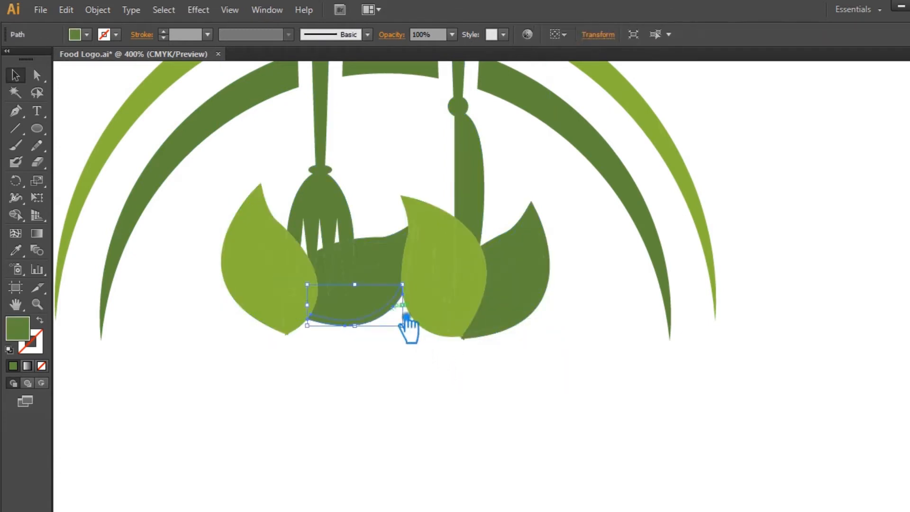
key(Delete)
click(404, 246)
key(Delete)
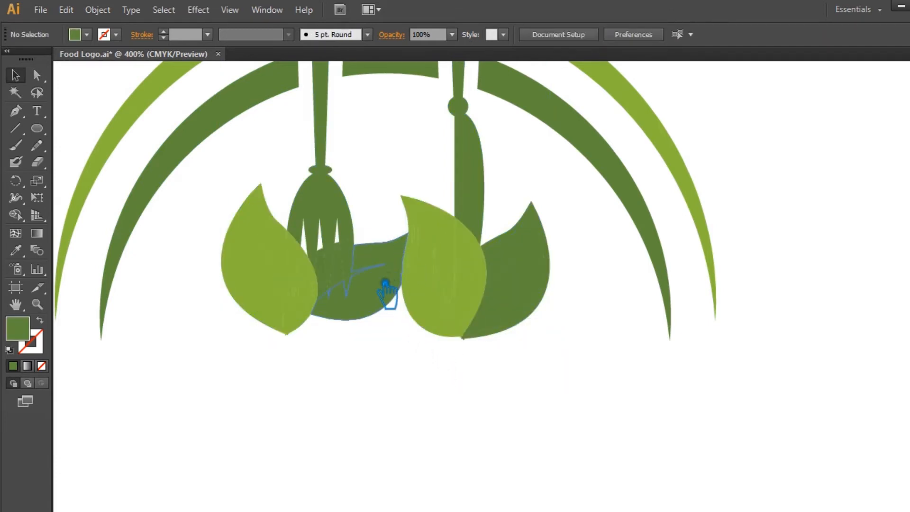
click(323, 264)
key(Delete)
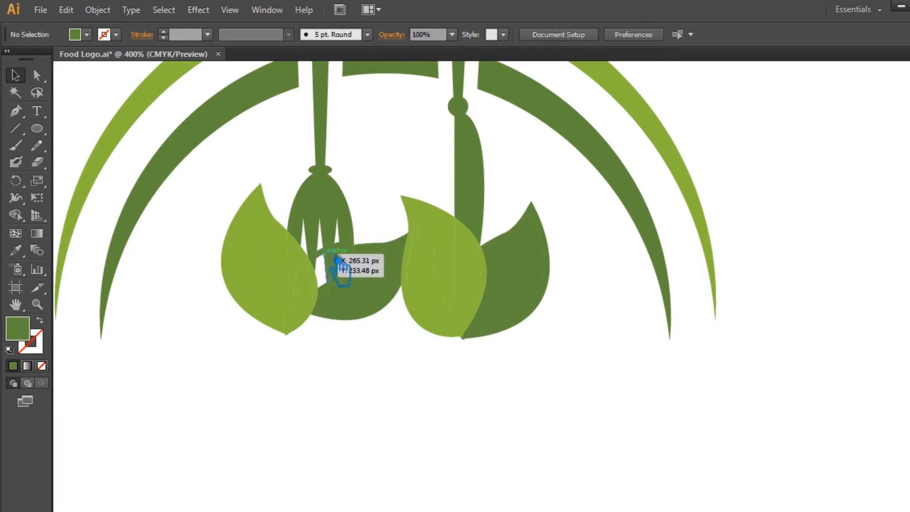
click(315, 257)
key(Delete)
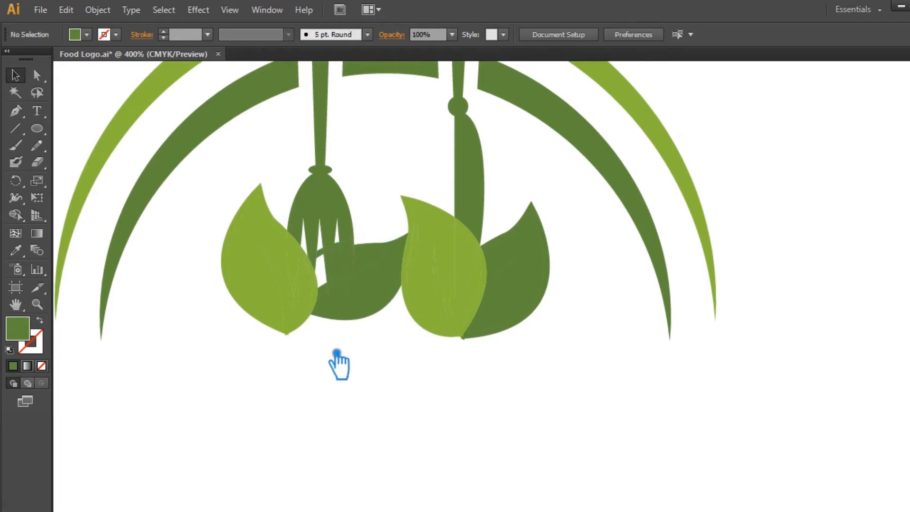
Delete the small fragments between the fork tines above the middle dark leaf.
key(ctrl+plus)
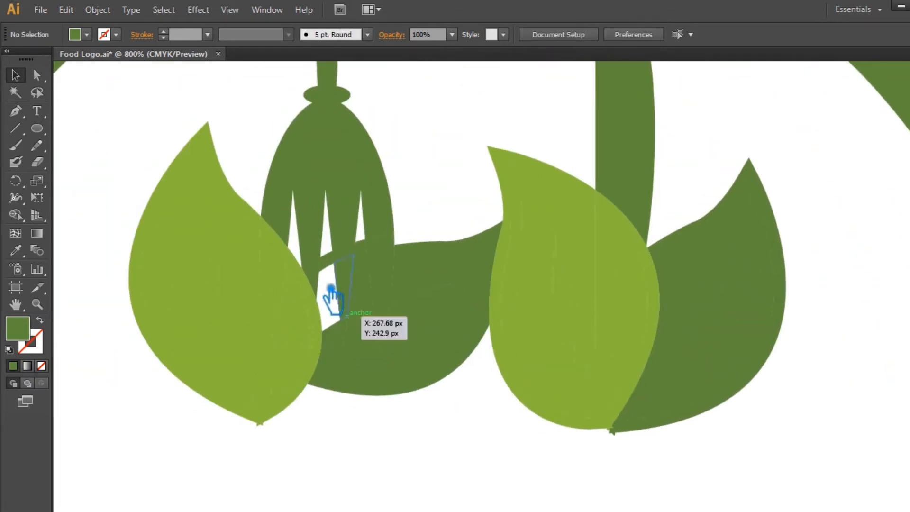
click(336, 267)
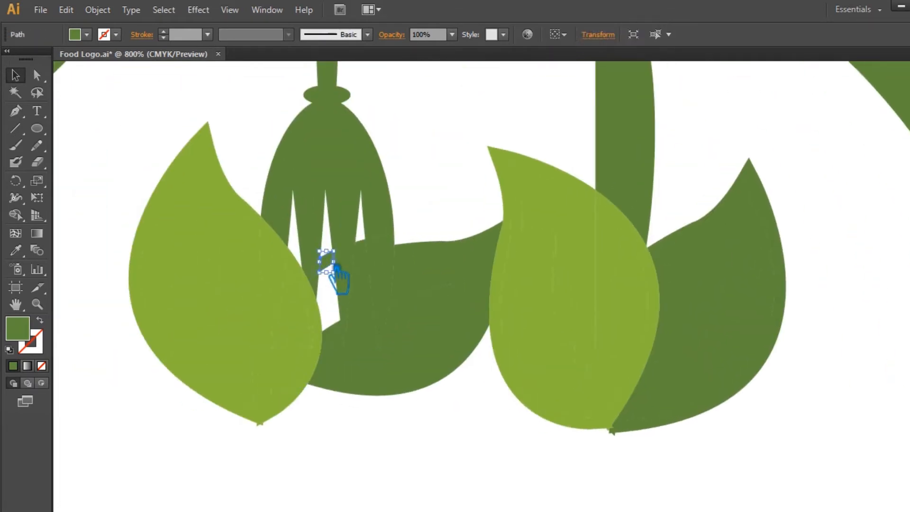
drag(336, 271, 373, 256)
click(375, 266)
key(Delete)
click(424, 270)
key(Delete)
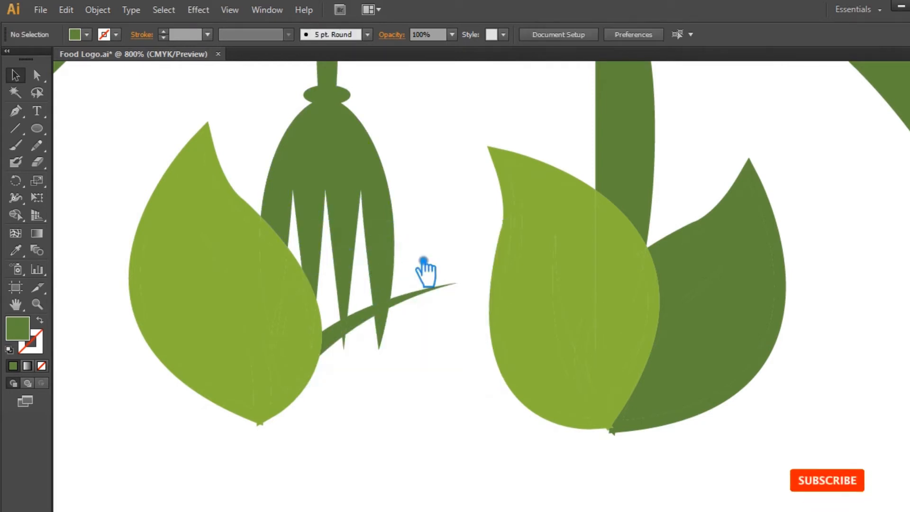
key(ctrl+z)
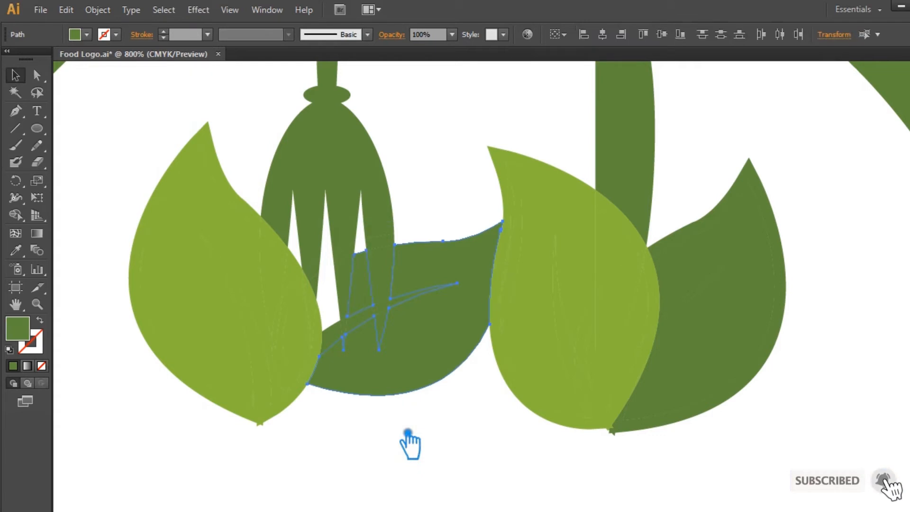
Delete the overlapping fragments around the right leaf pair to cut gaps between the leaves and the knife.
click(406, 441)
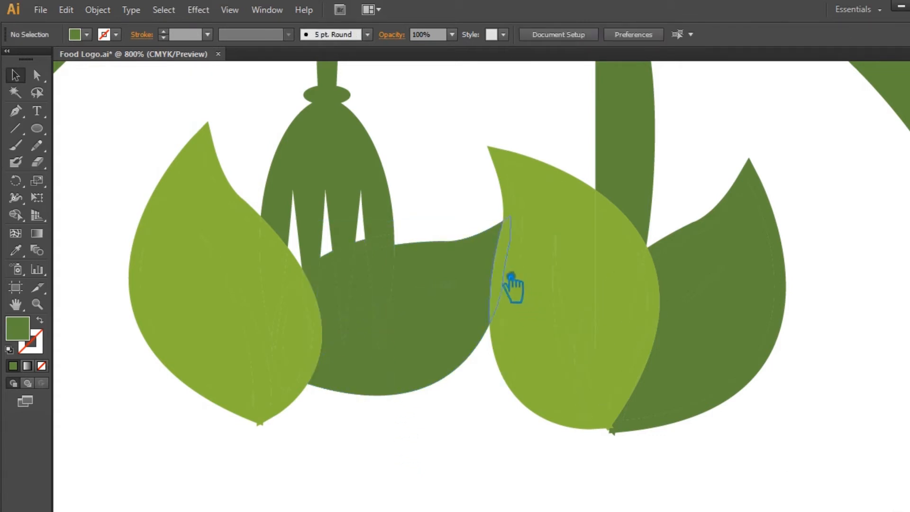
click(512, 173)
key(Delete)
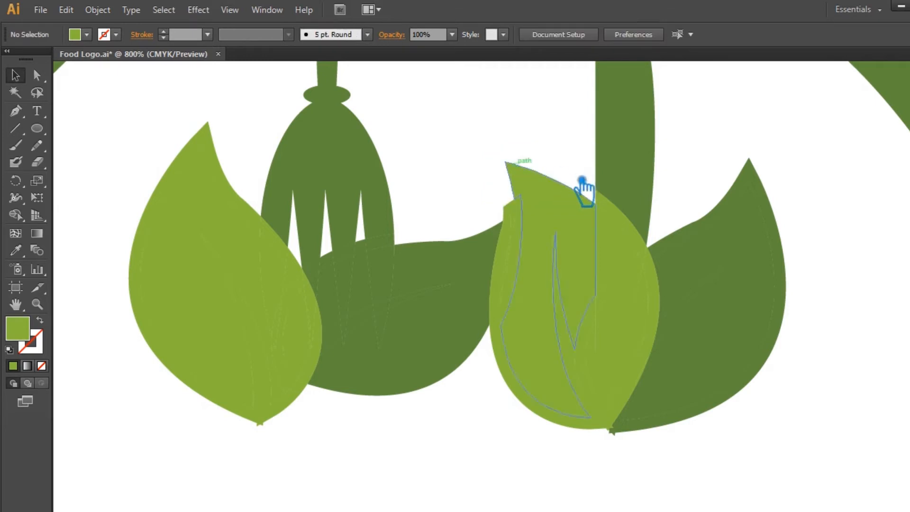
click(625, 215)
key(Delete)
click(656, 288)
key(Delete)
click(656, 261)
key(Delete)
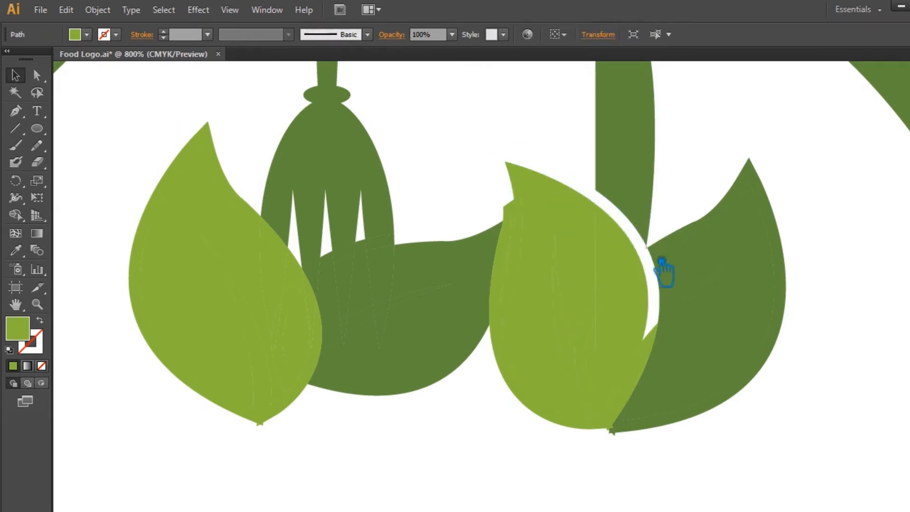
click(673, 247)
key(Delete)
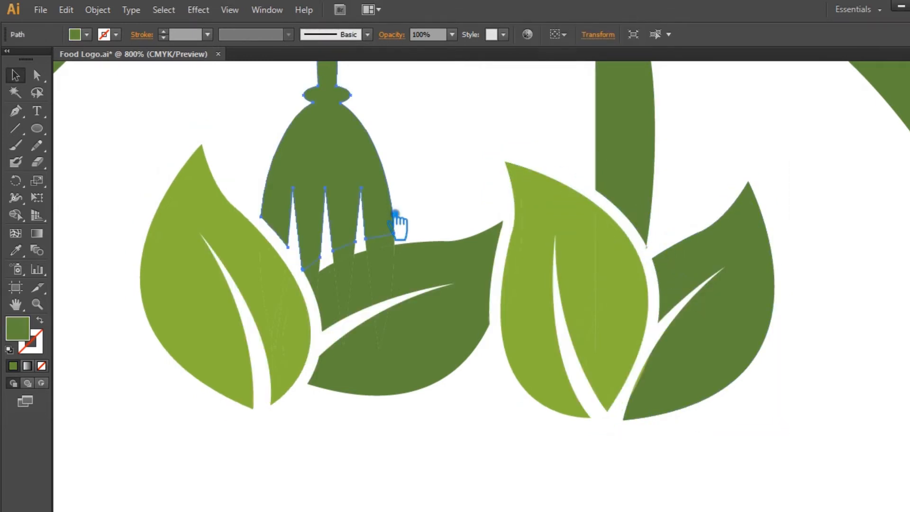
Delete the remaining fragments where the fork tines overlap the middle dark leaf.
key(ctrl+minus)
key(ctrl+minus)
click(478, 204)
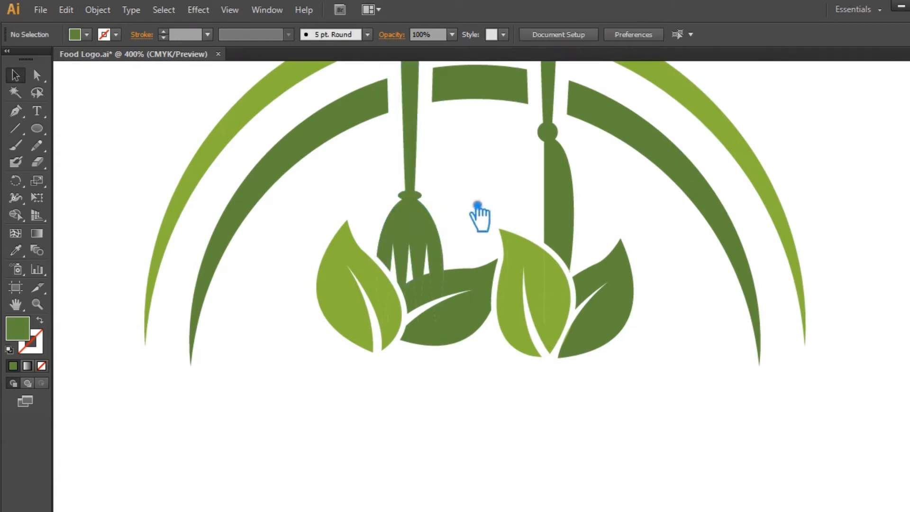
click(420, 293)
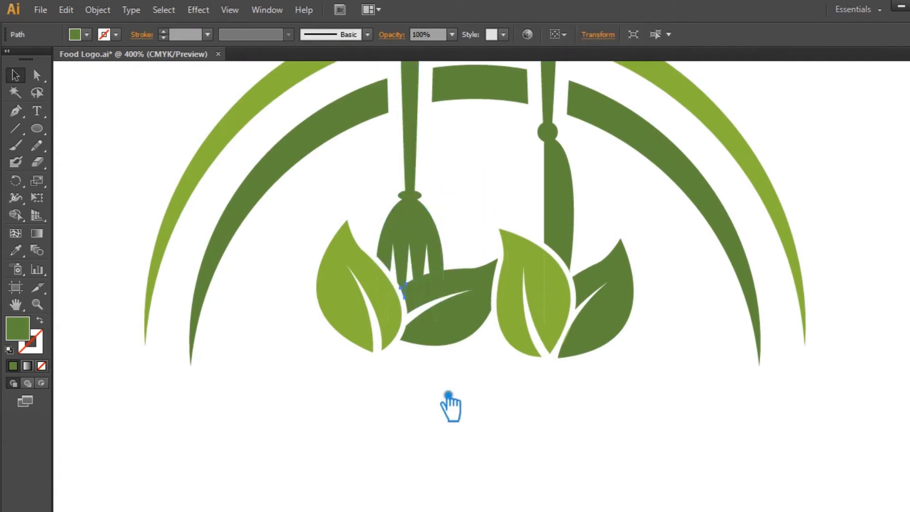
key(ctrl+plus)
key(ctrl+plus)
key(ctrl+plus)
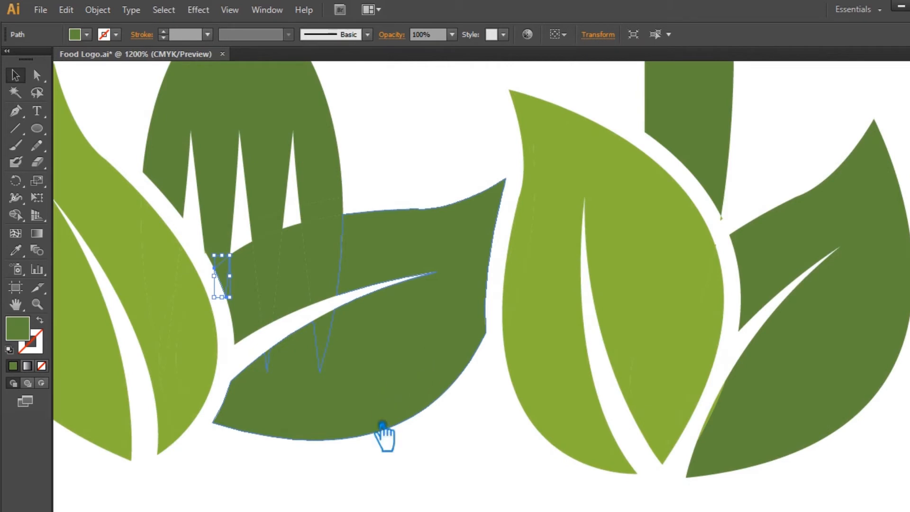
click(444, 480)
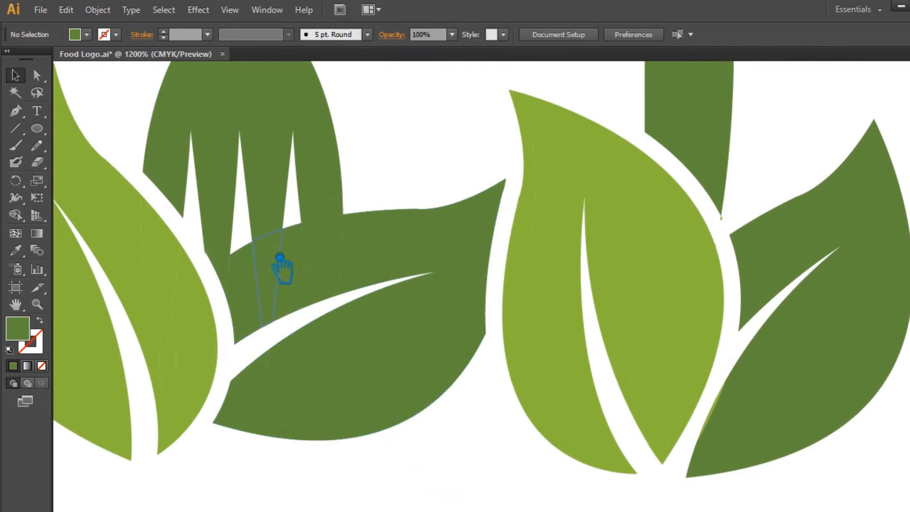
click(434, 225)
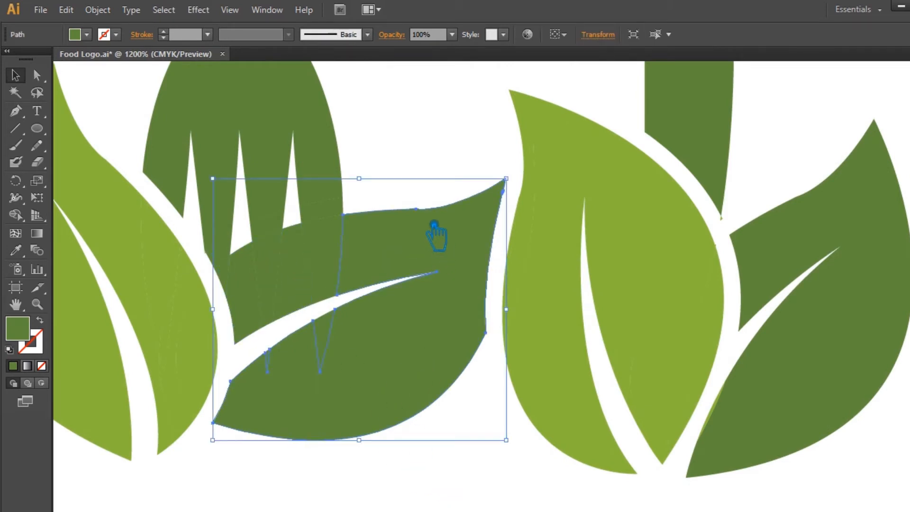
click(329, 213)
key(Delete)
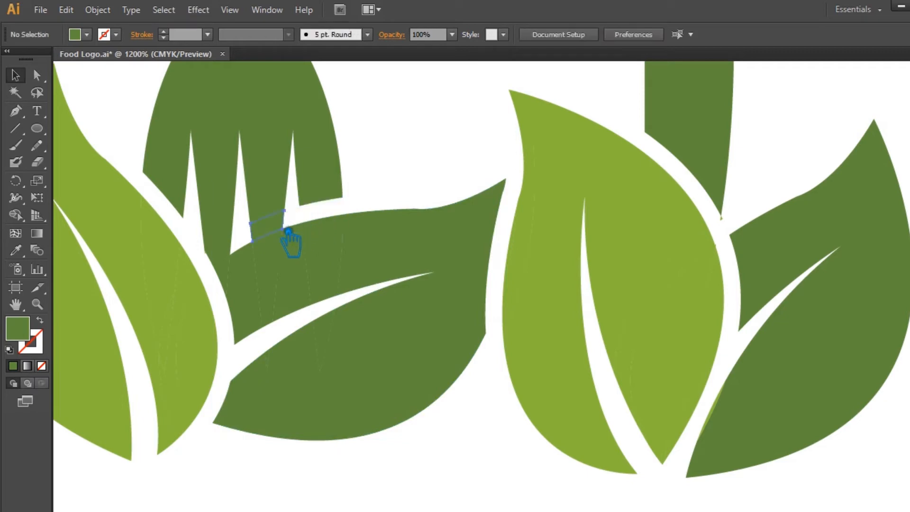
click(258, 234)
key(Delete)
click(225, 254)
key(Delete)
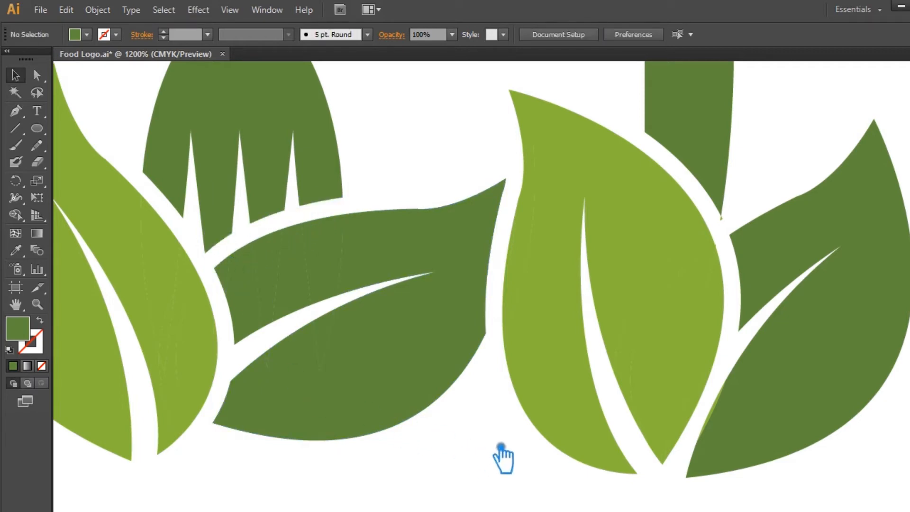
Select the fork, knife and all leaves and merge them with Pathfinder Unite.
key(ctrl+0)
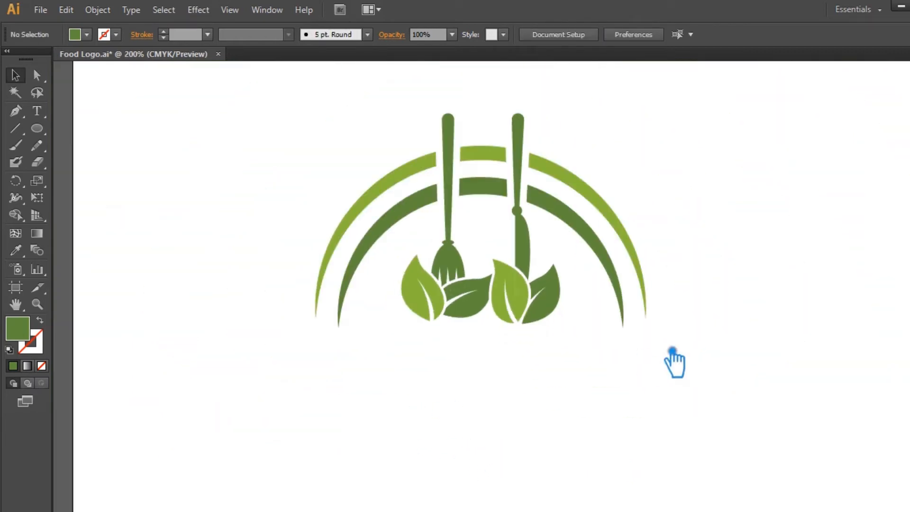
drag(578, 362, 419, 256)
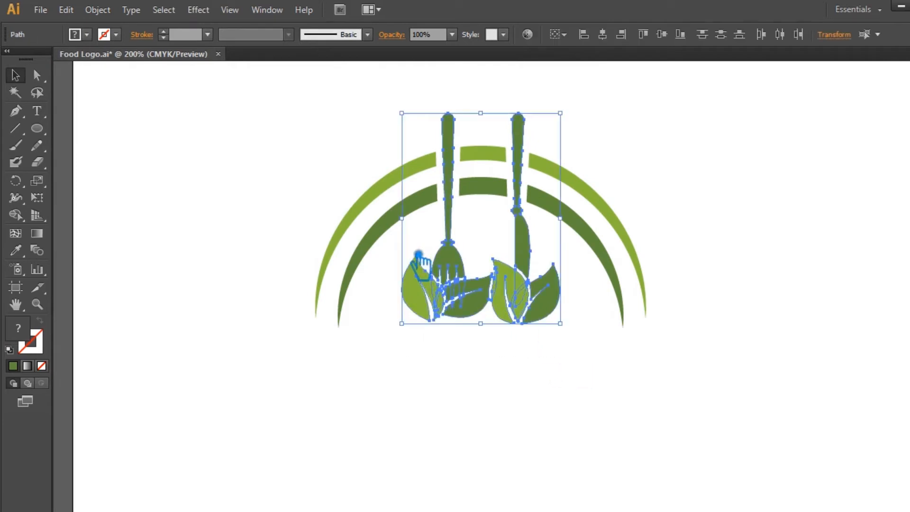
click(908, 290)
click(791, 281)
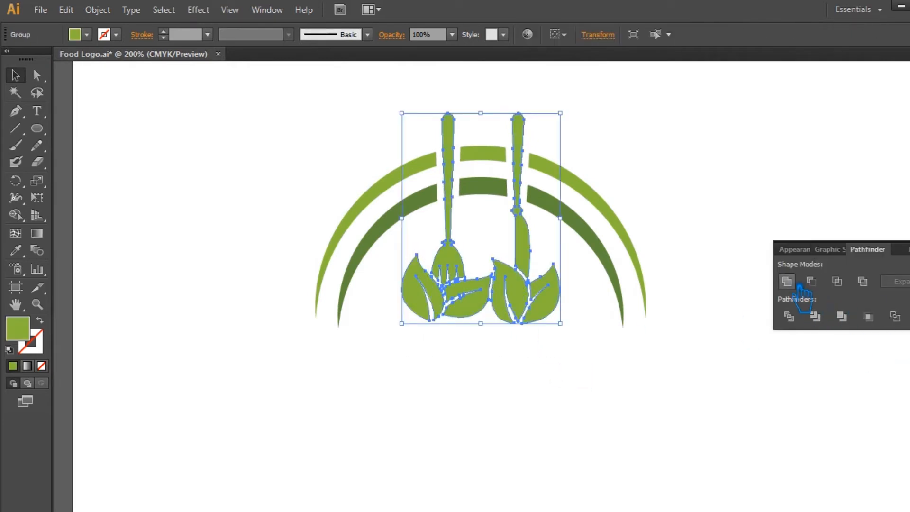
click(765, 250)
drag(765, 250, 741, 259)
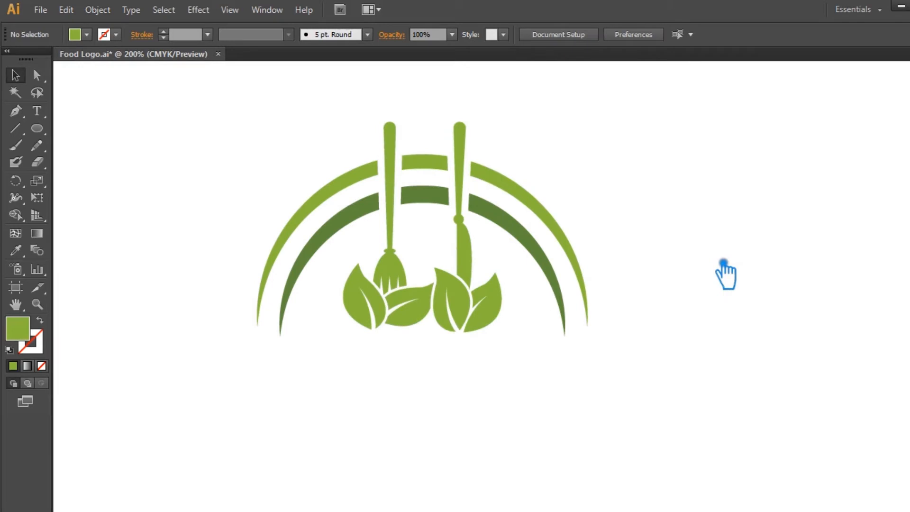
Ungroup the united fork, knife and leaves shape.
key(ctrl+plus)
drag(732, 369, 746, 399)
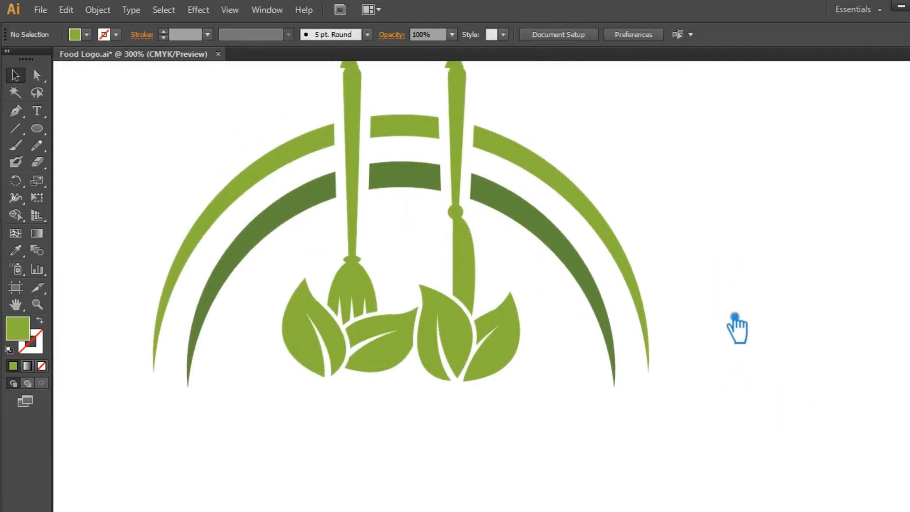
click(470, 261)
right_click(470, 256)
click(509, 340)
click(585, 380)
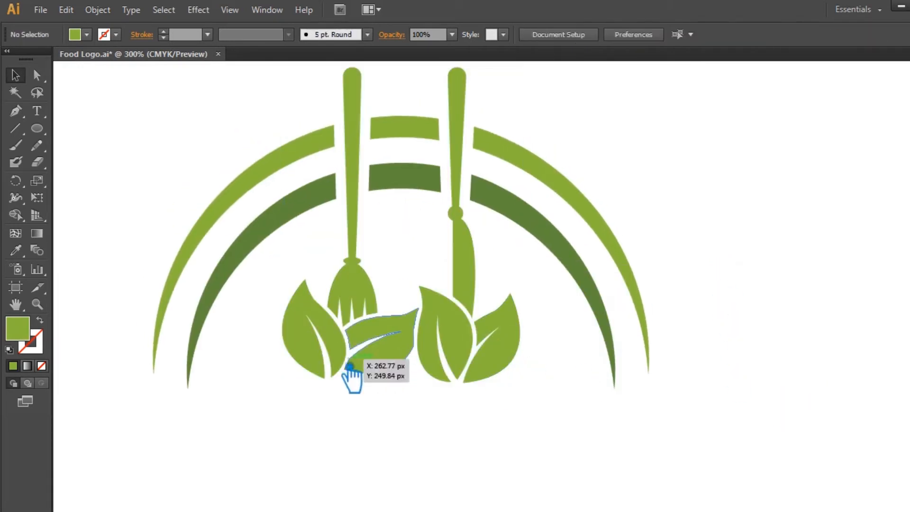
Sample the dark green arc colour onto the middle leaf and the right back leaf with the Eyedropper.
click(396, 361)
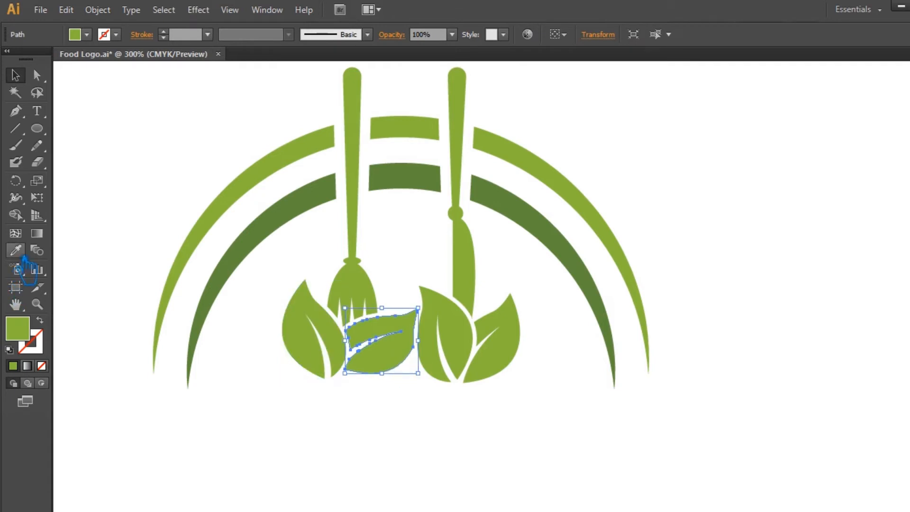
click(16, 250)
click(258, 256)
click(16, 75)
click(577, 386)
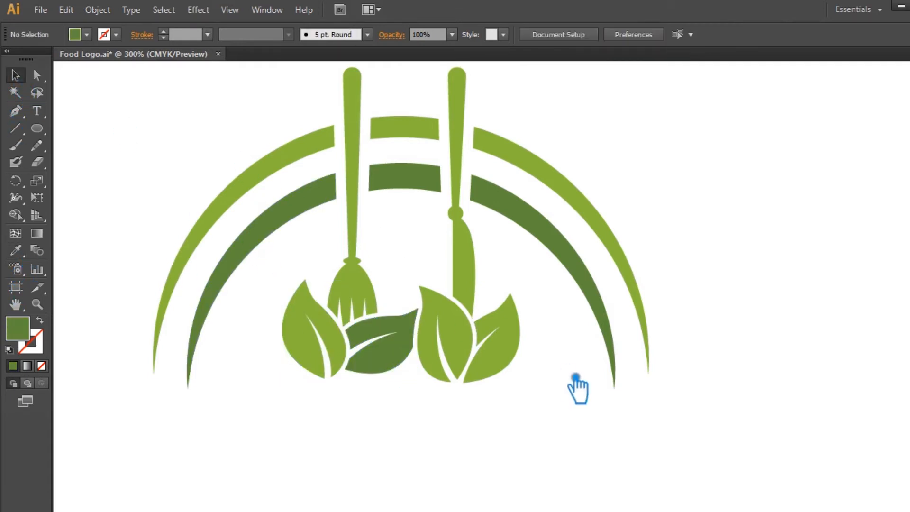
click(513, 336)
click(15, 250)
click(399, 366)
click(16, 75)
click(731, 194)
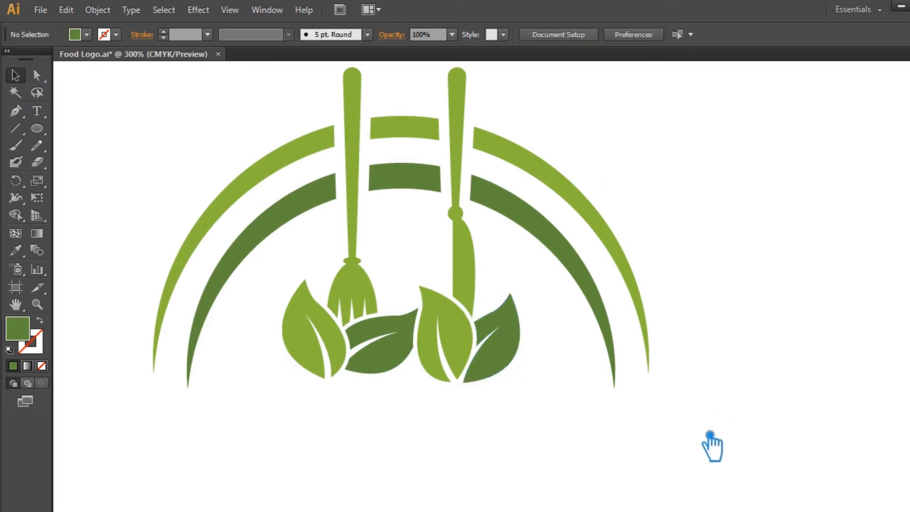
Save the logo file.
drag(710, 419, 197, 138)
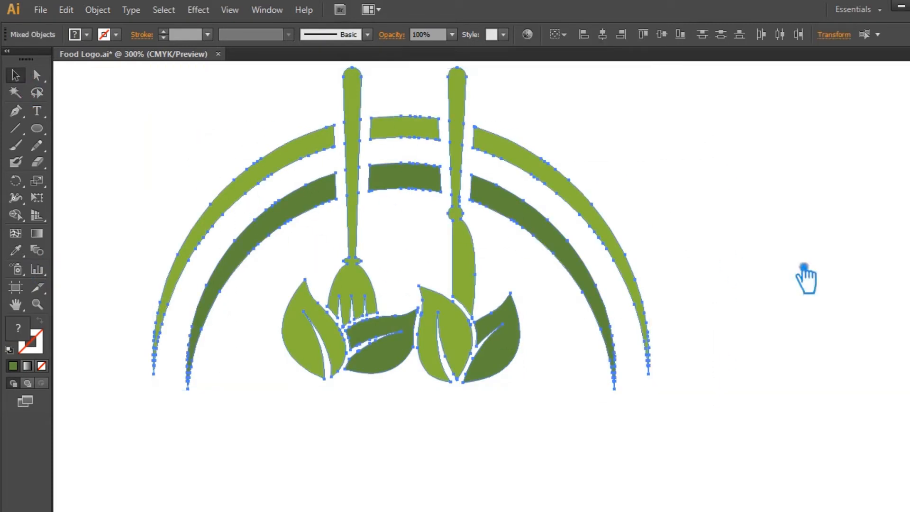
click(716, 262)
key(ctrl+1)
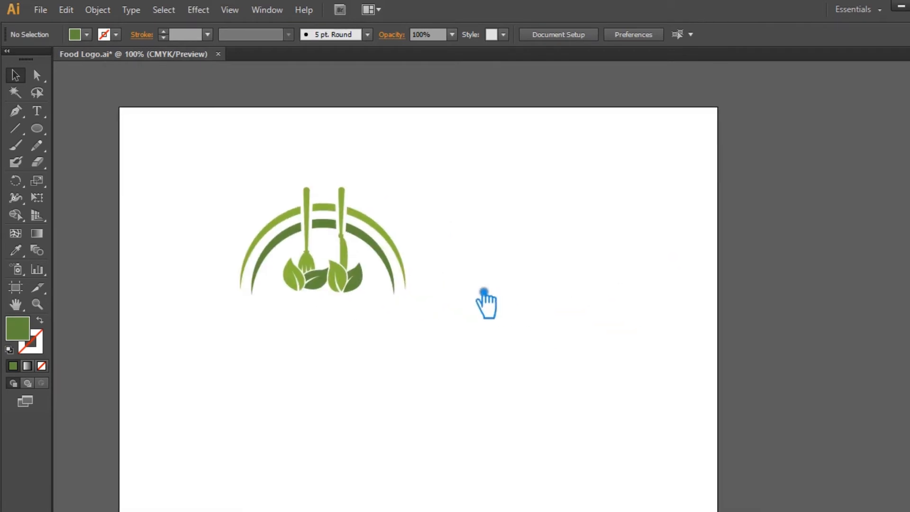
scroll(486, 303, up, 1)
drag(483, 292, 609, 292)
drag(482, 251, 518, 251)
click(617, 263)
key(ctrl+s)
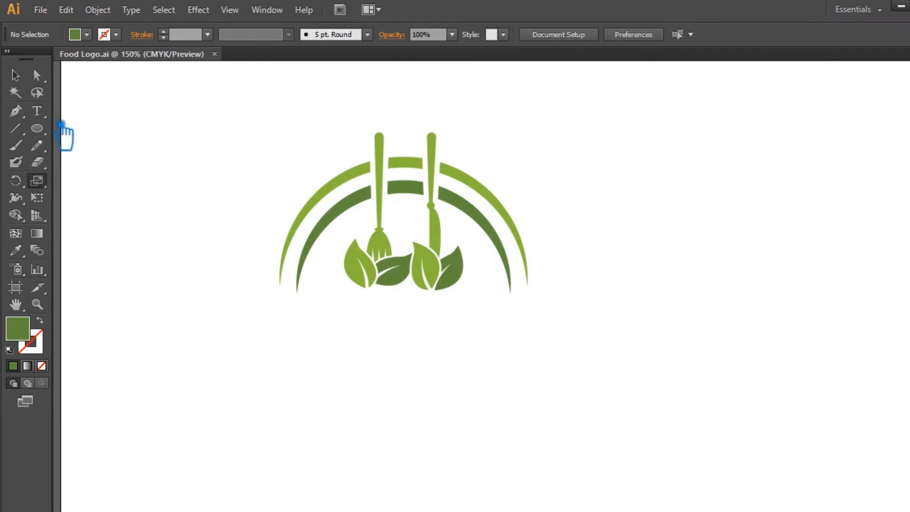
Add the text "Natural Foods" at 60 pt below the logo.
click(37, 111)
click(280, 389)
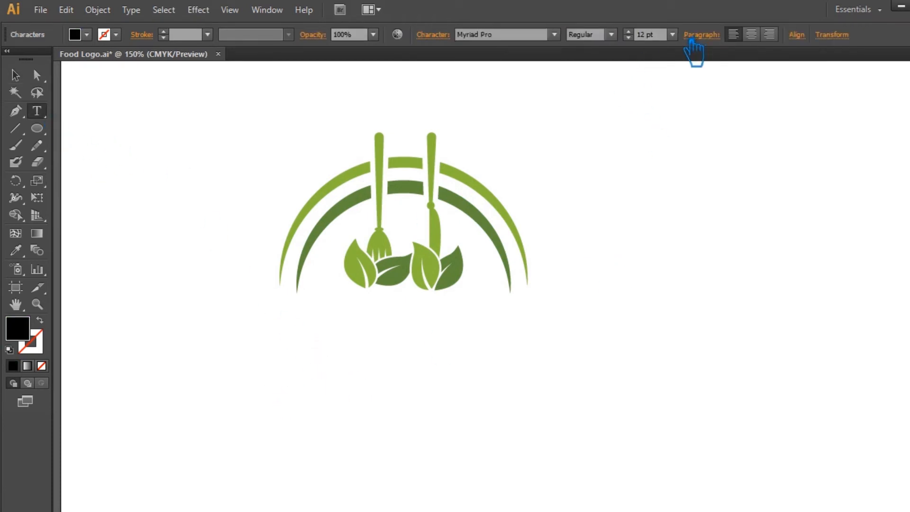
click(673, 34)
click(691, 261)
text(N )
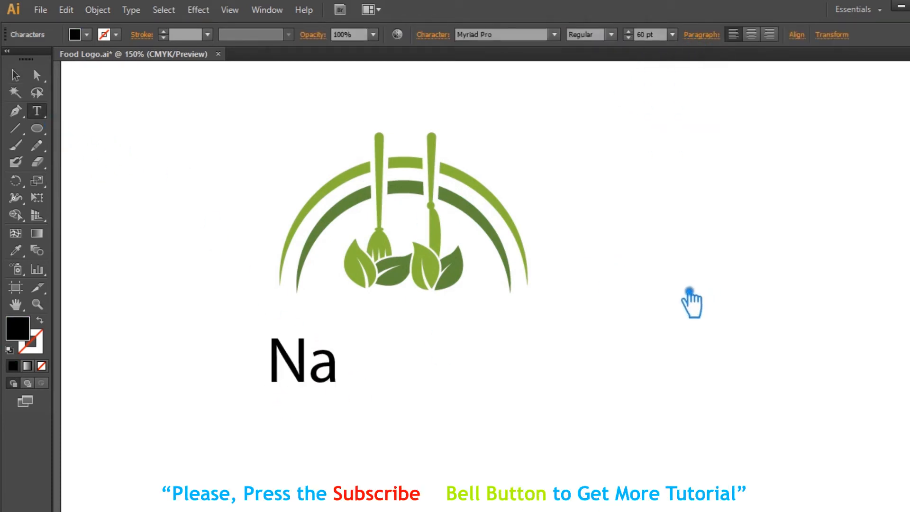
text(aturalFoods)
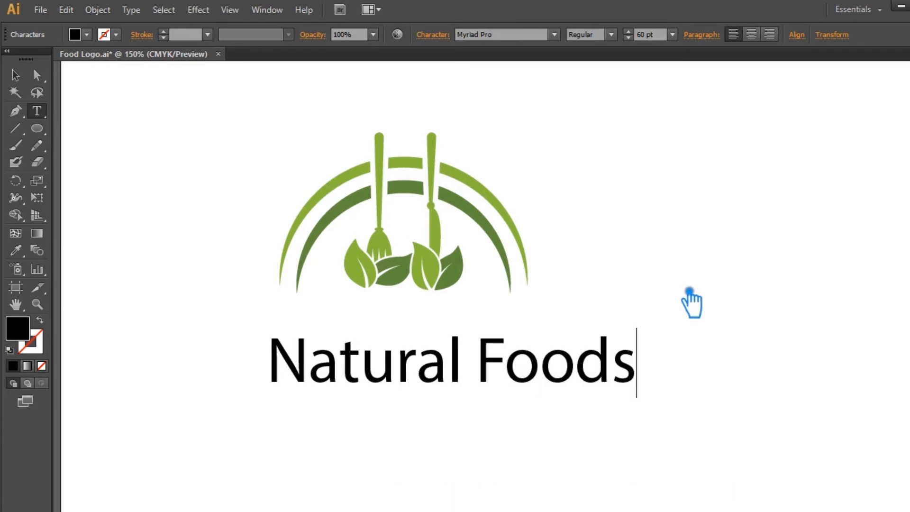
Change the text's font to Orbitron by stepping through the font list.
click(15, 75)
click(534, 34)
key(Down)
key(Down)
key(Down)
key(Down)
key(Down)
key(Down)
key(Down)
key(Down)
key(Down)
key(Down)
key(Down)
key(Down)
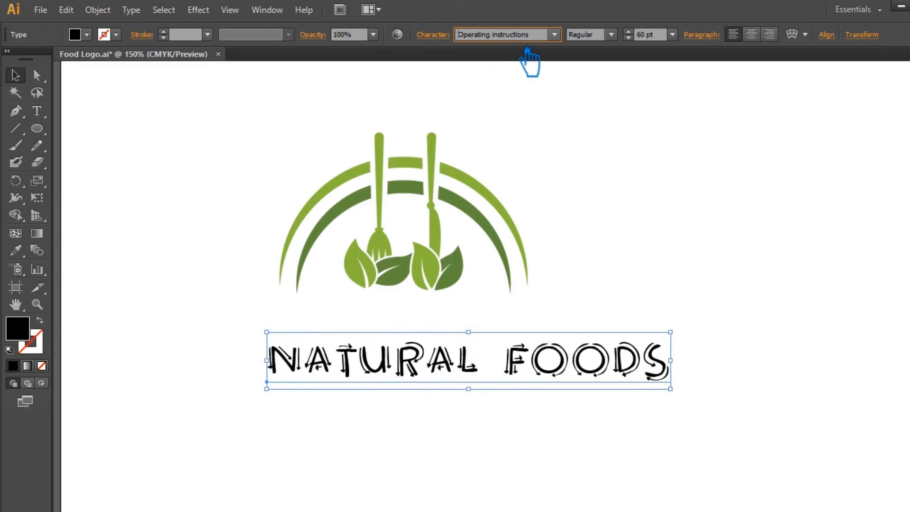
key(Down)
key(Up)
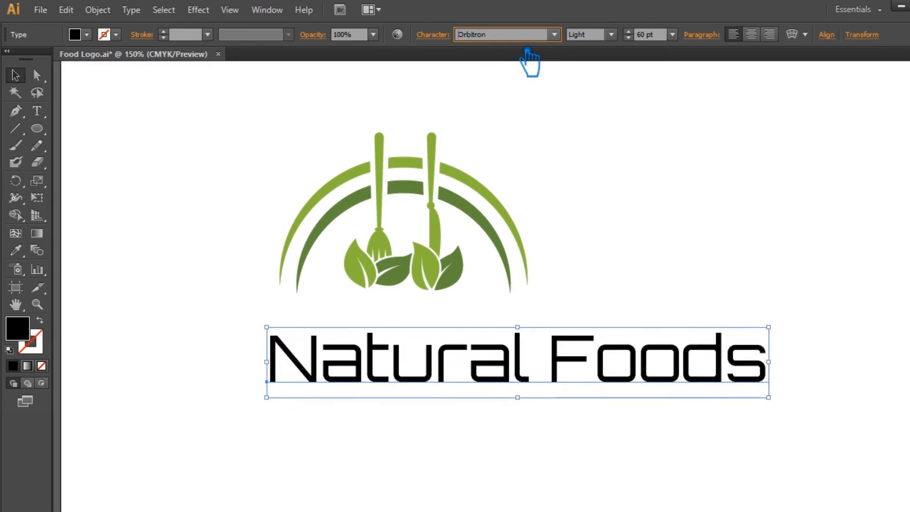
Tighten the letter tracking of the "Natural Foods" title in the Character settings.
click(433, 34)
click(415, 118)
text(-8)
key(Return)
key(Down)
key(Down)
key(Down)
key(Down)
key(Down)
key(Down)
key(Down)
key(Down)
key(Down)
key(Down)
key(Down)
key(Down)
key(Down)
key(Down)
key(Down)
key(Down)
key(Down)
key(Down)
key(Down)
key(Down)
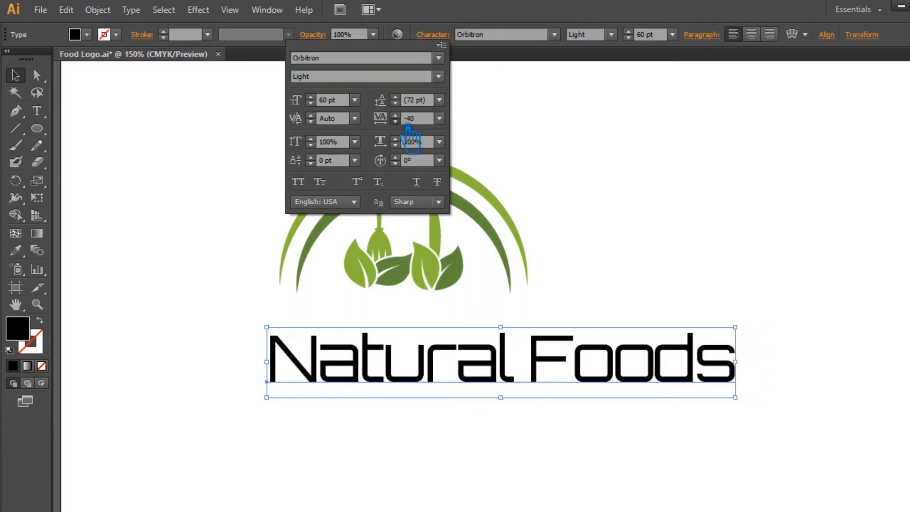
key(Down)
key(Down)
key(Down)
key(Down)
key(Down)
key(Down)
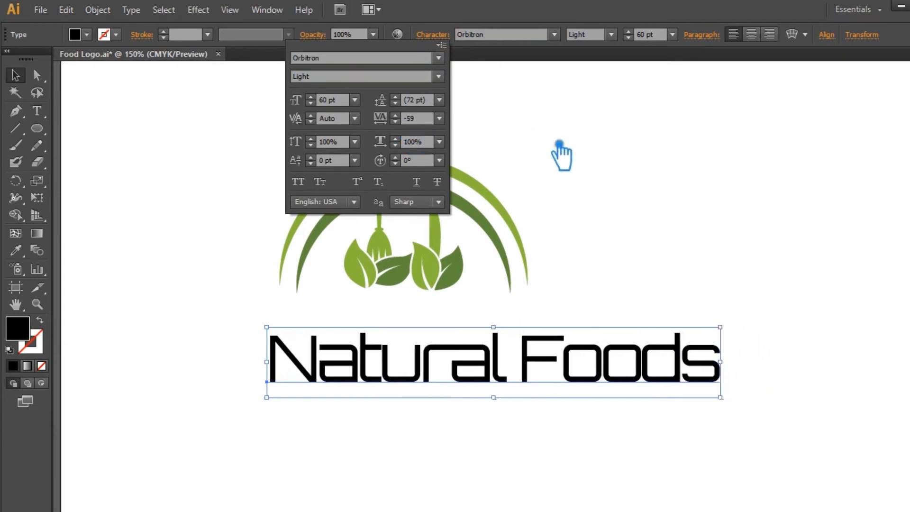
key(Up)
key(Up)
key(Up)
key(Up)
key(Up)
key(Up)
key(Up)
key(Up)
key(Up)
key(Up)
key(Up)
key(Up)
key(Up)
key(Up)
key(Up)
key(Up)
key(Up)
key(Up)
key(Up)
key(Up)
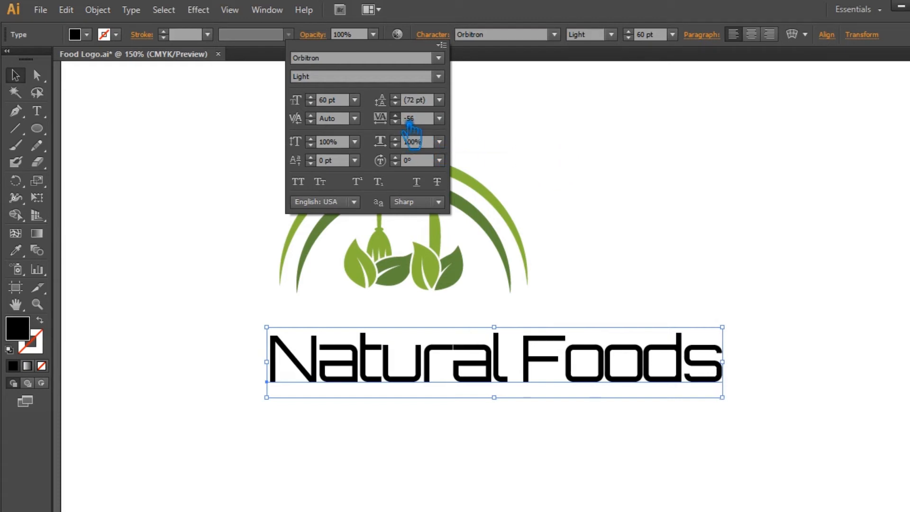
click(440, 118)
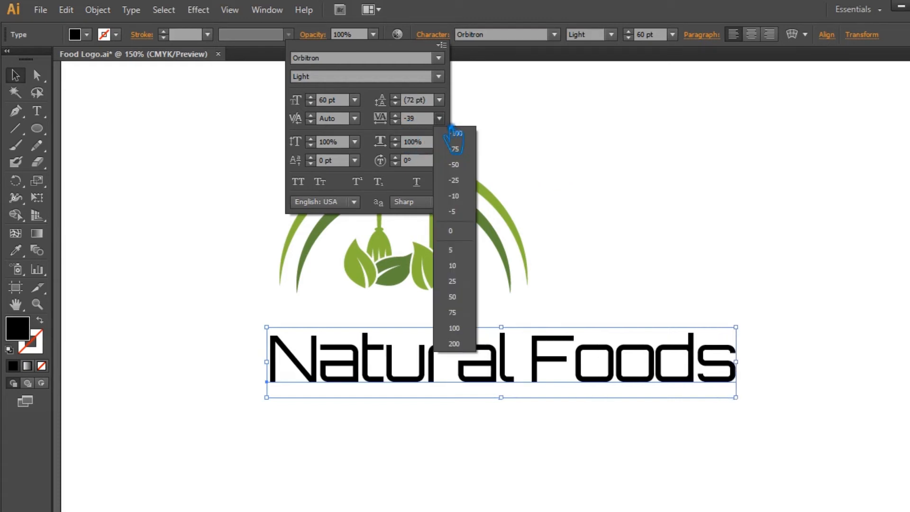
click(469, 171)
click(418, 119)
click(640, 223)
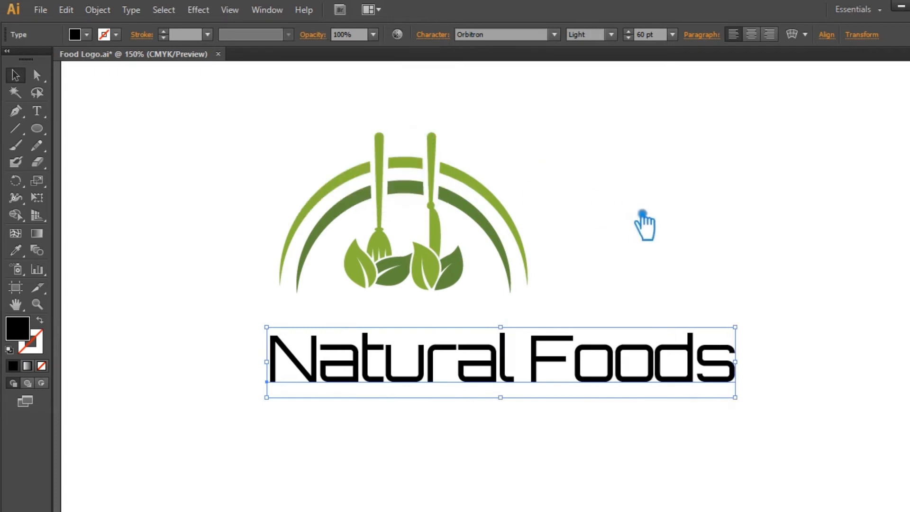
Center the title horizontally under the logo and move it up closer to the arcs.
click(647, 214)
drag(748, 426, 280, 173)
click(486, 38)
click(787, 323)
drag(502, 380, 497, 354)
click(491, 402)
click(459, 362)
Sample the dark green arc colour onto the title with the Eyedropper.
click(16, 250)
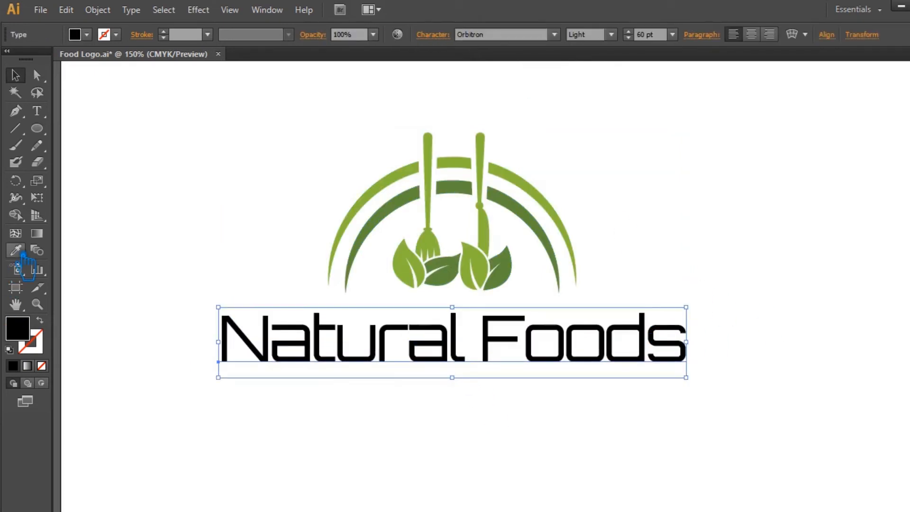
click(400, 213)
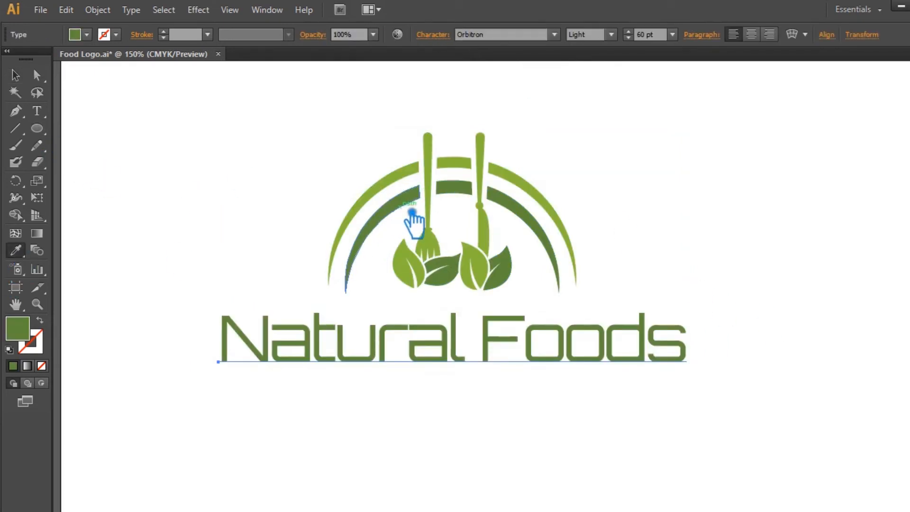
double_click(19, 329)
click(491, 203)
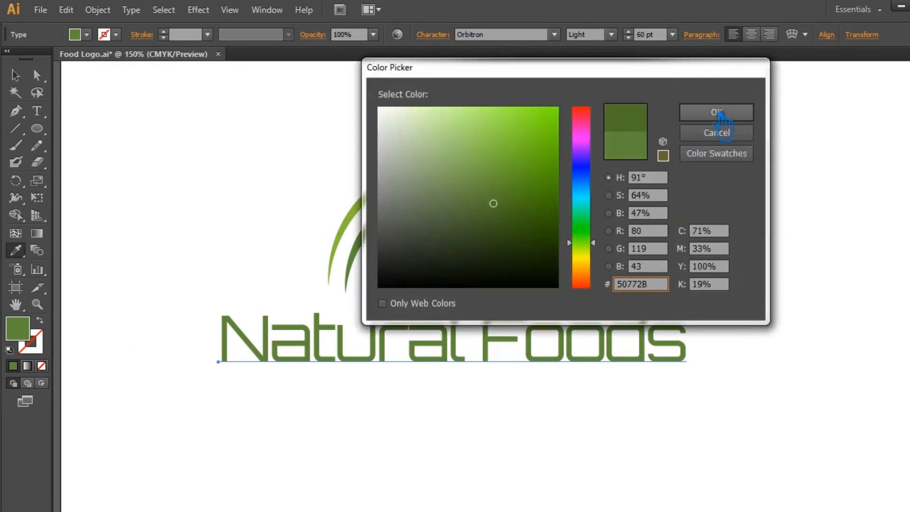
click(711, 112)
click(16, 75)
click(502, 440)
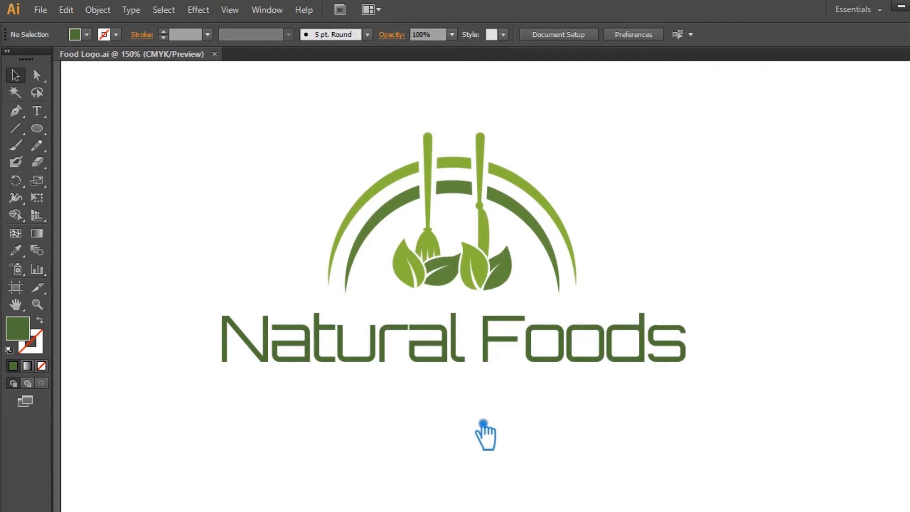
Add the tagline "Tagline Goes Here" below the title in Roboto Regular at 18 pt.
click(37, 111)
click(314, 429)
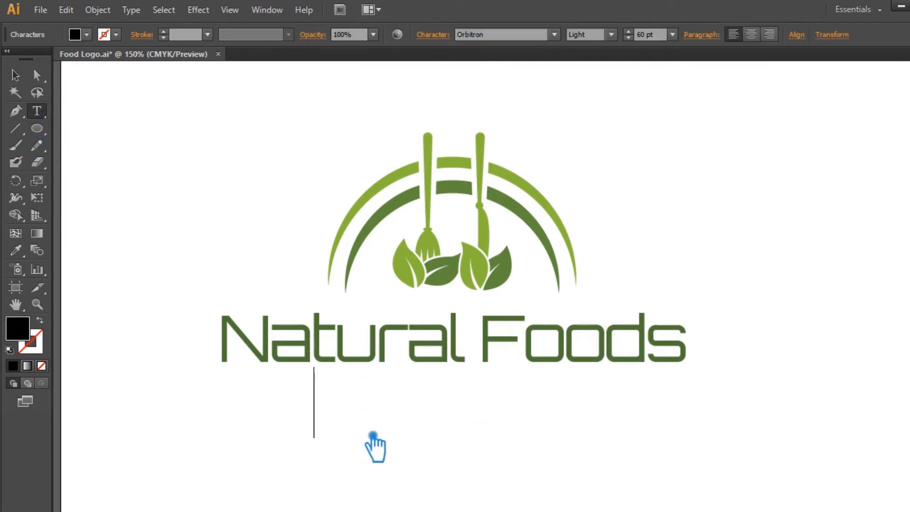
click(491, 37)
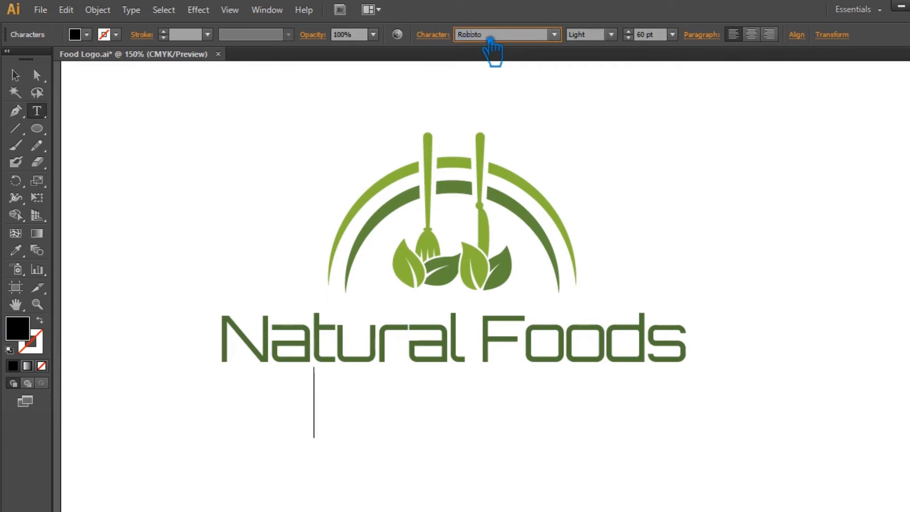
click(607, 35)
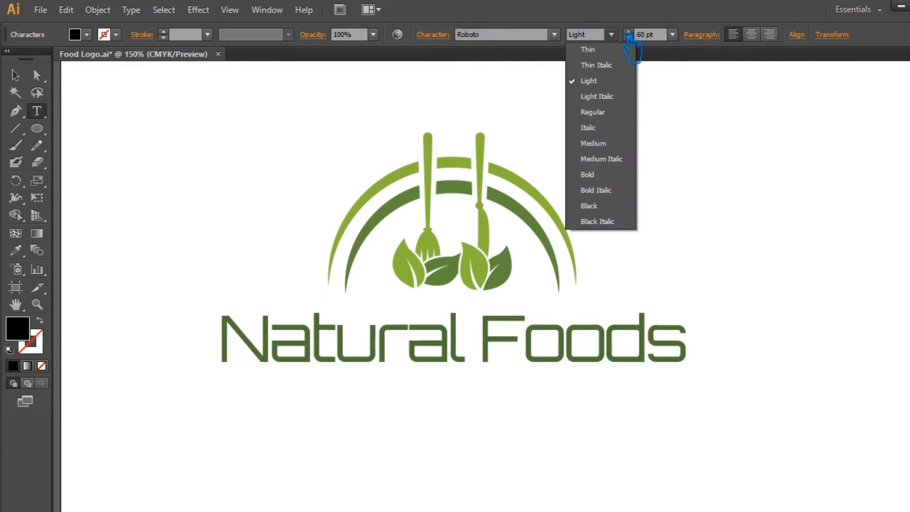
click(612, 114)
click(673, 35)
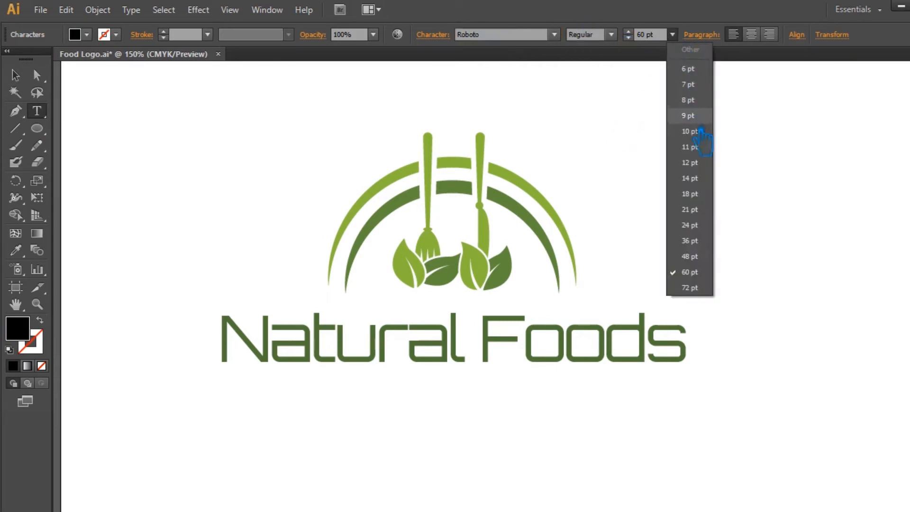
click(708, 199)
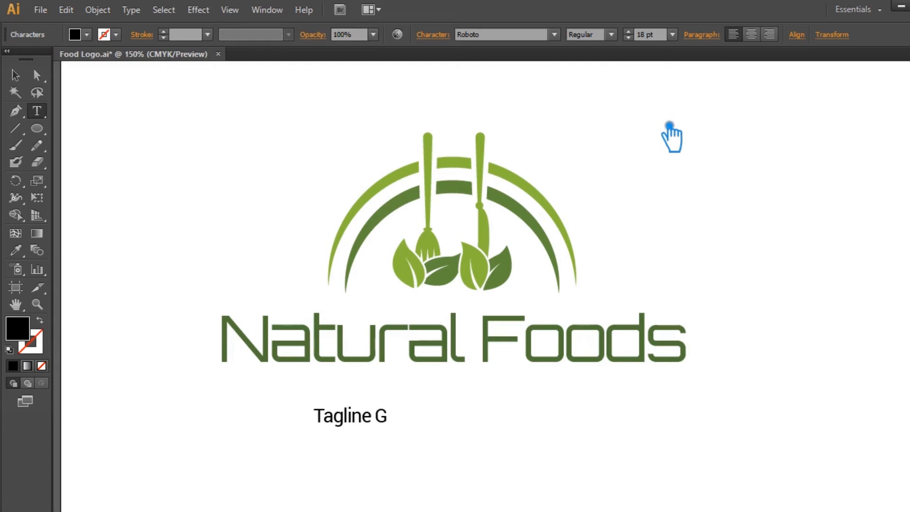
text(es Here)
Move the tagline under the title and set its tracking to 500.
click(15, 75)
drag(448, 416, 496, 384)
click(441, 35)
click(409, 118)
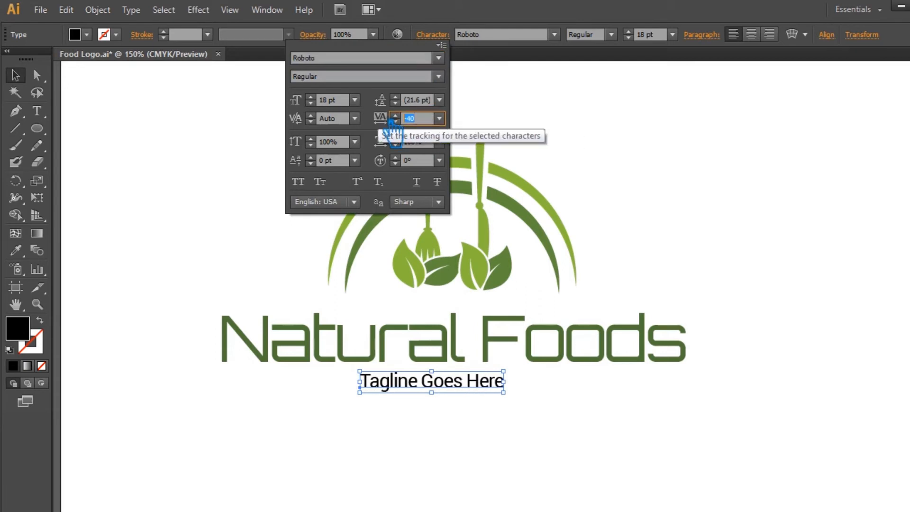
text(500)
key(Return)
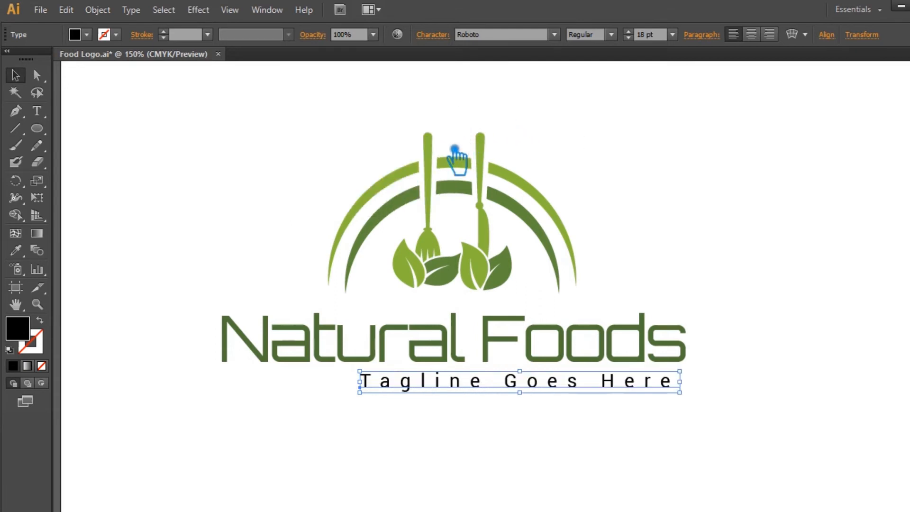
Set the tagline to All Caps at 14 pt and shift it left under the title.
click(433, 35)
click(305, 184)
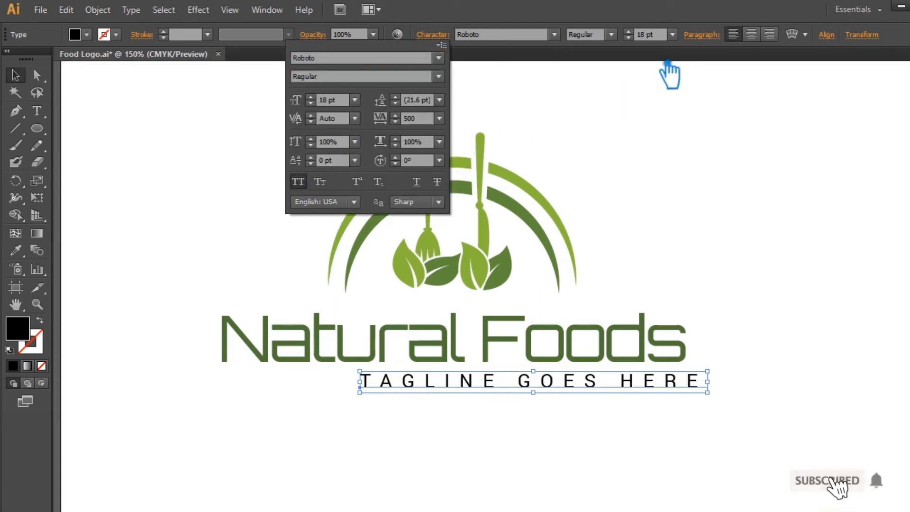
scroll(643, 39, down, 4)
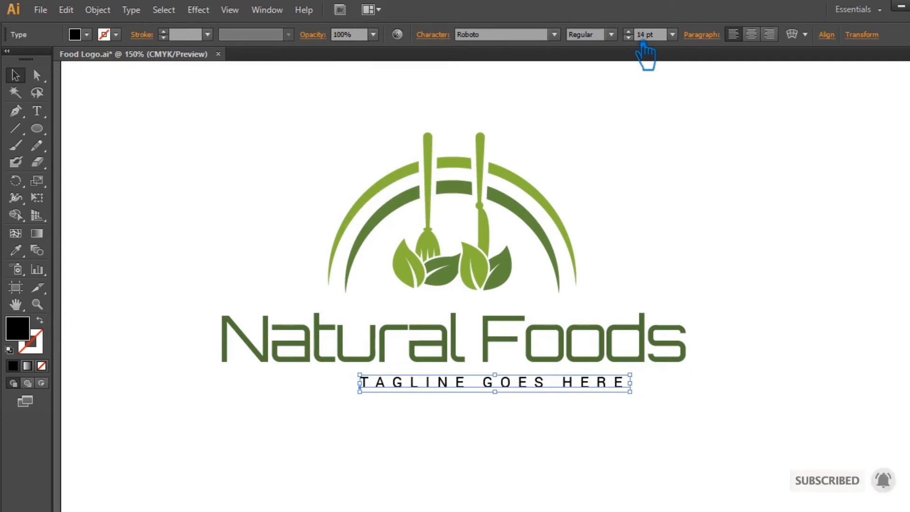
drag(518, 395, 496, 395)
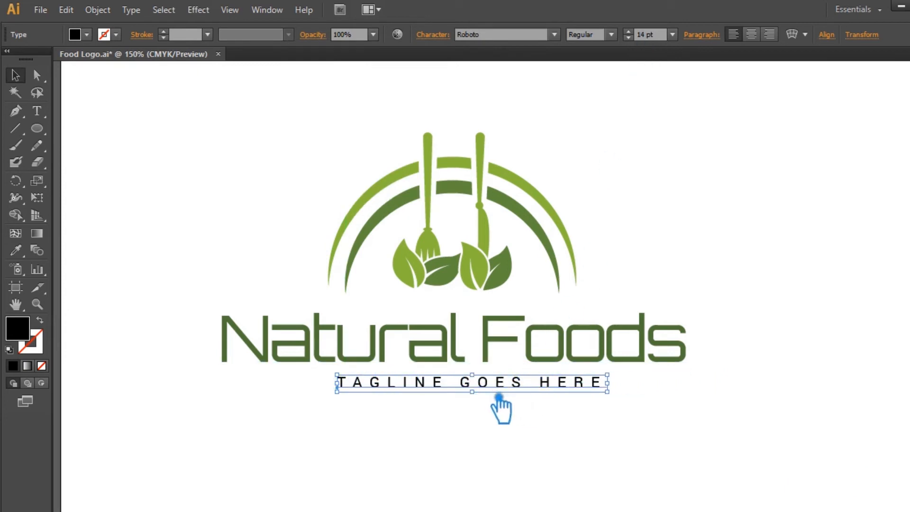
Set the tracking of the tagline's last letter to -5 and reselect the tagline.
click(37, 110)
drag(590, 384, 616, 391)
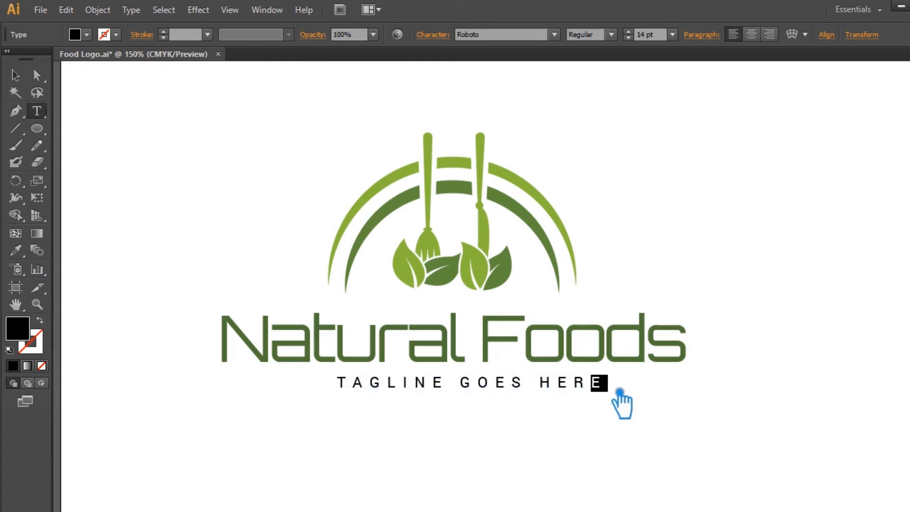
click(446, 37)
click(439, 118)
click(449, 224)
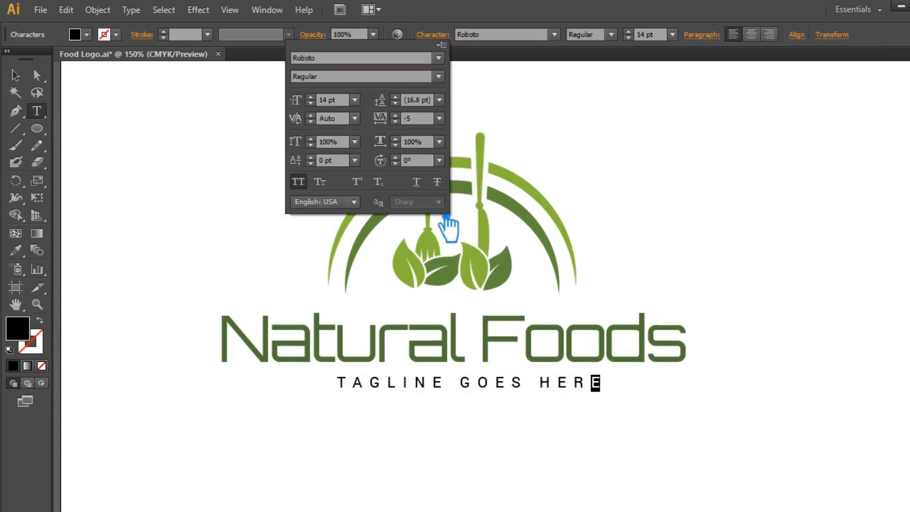
double_click(22, 82)
click(567, 367)
click(767, 217)
click(550, 386)
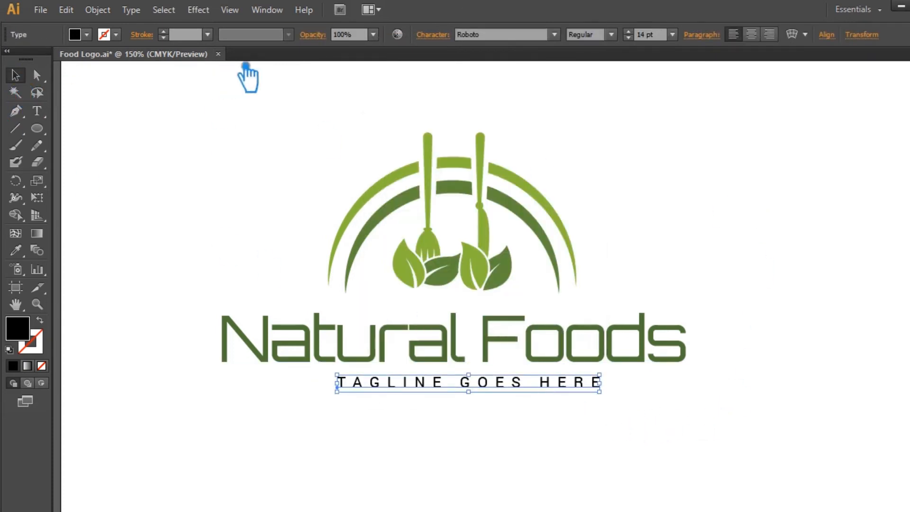
click(435, 37)
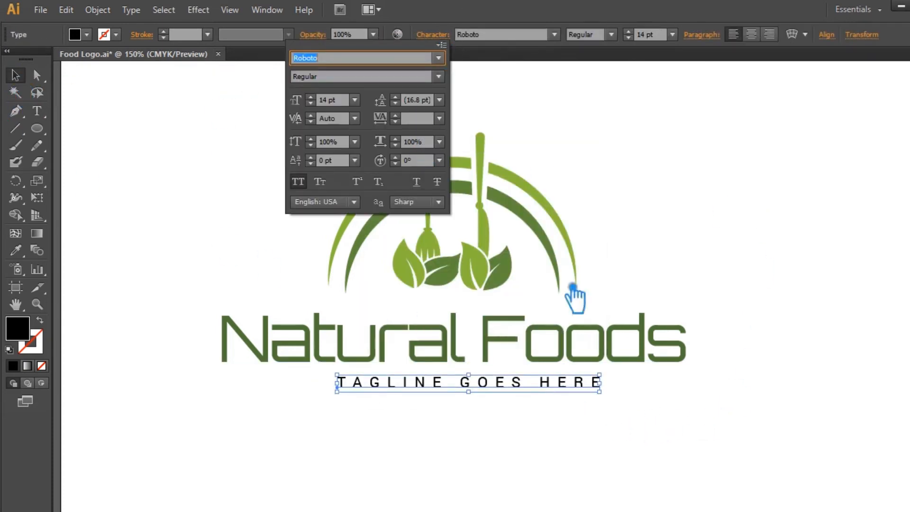
click(52, 118)
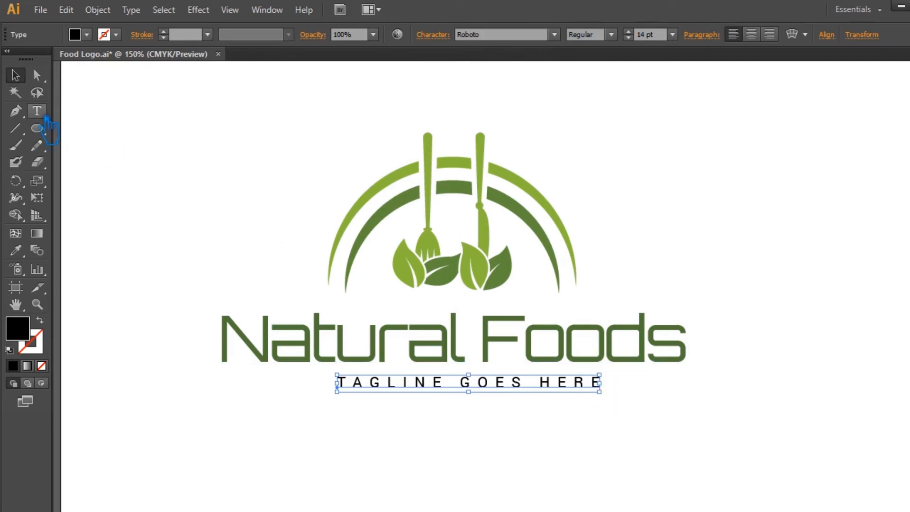
click(609, 387)
drag(607, 390, 322, 379)
click(439, 42)
click(418, 119)
key(Return)
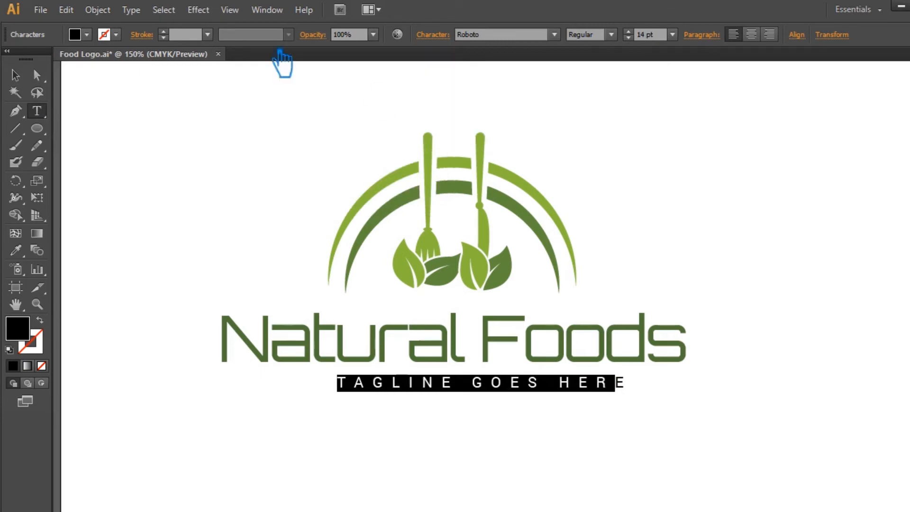
click(16, 75)
click(666, 260)
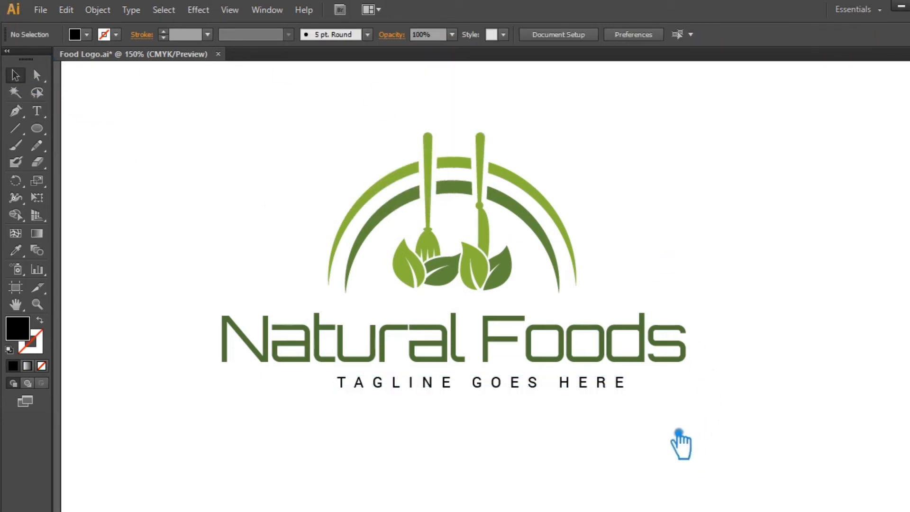
Center the logo, title and tagline horizontally on one another.
drag(690, 447, 389, 116)
click(472, 34)
click(715, 327)
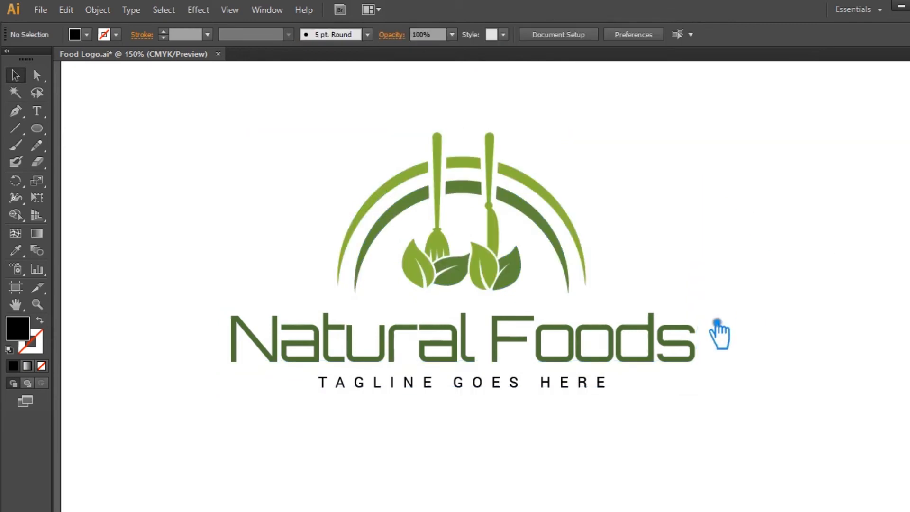
Set the tagline's fill colour to #333333 and save the file.
click(504, 388)
double_click(29, 344)
drag(417, 284, 390, 261)
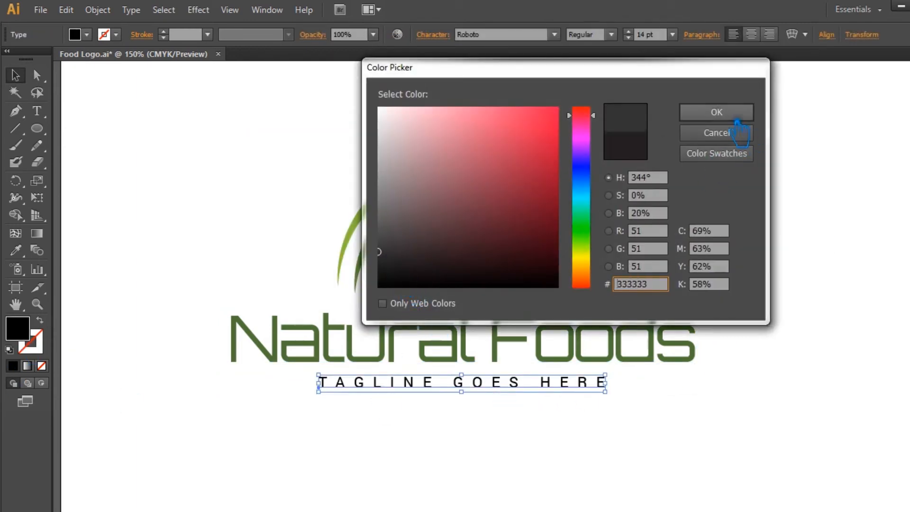
click(722, 116)
click(275, 169)
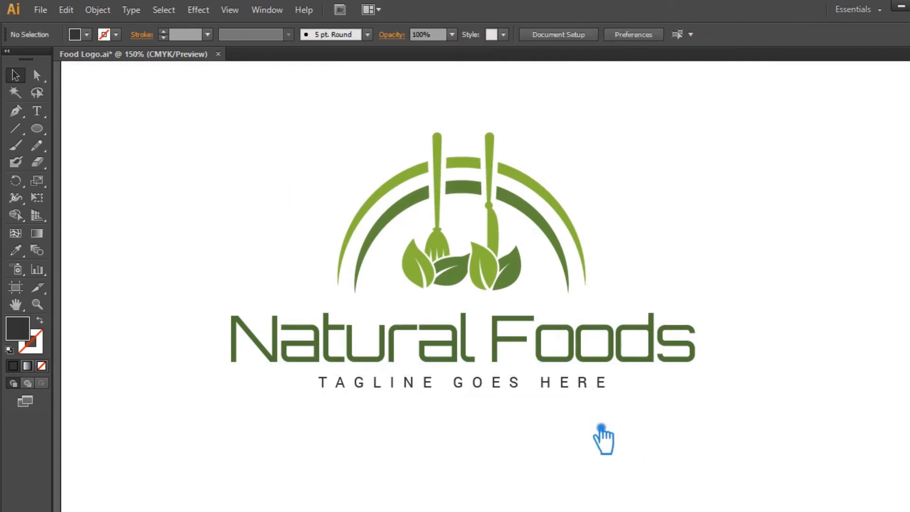
key(ctrl+s)
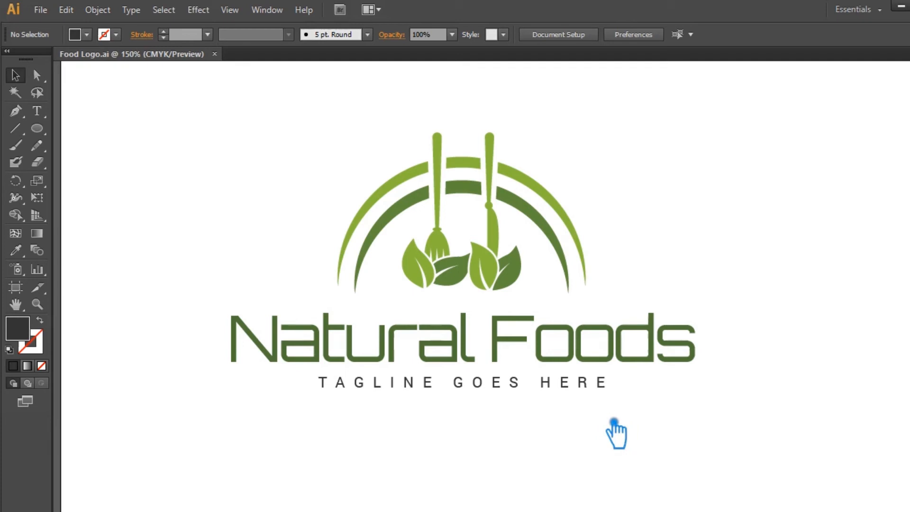
Nudge the title and tagline down together.
drag(636, 428, 384, 330)
key(Down)
key(Down)
key(Down)
key(Down)
key(Down)
key(Down)
key(Down)
key(Down)
key(Down)
key(Down)
key(Down)
key(Down)
key(Down)
key(Down)
click(653, 293)
Scale the logo graphic down slightly and move it down above the title.
click(380, 201)
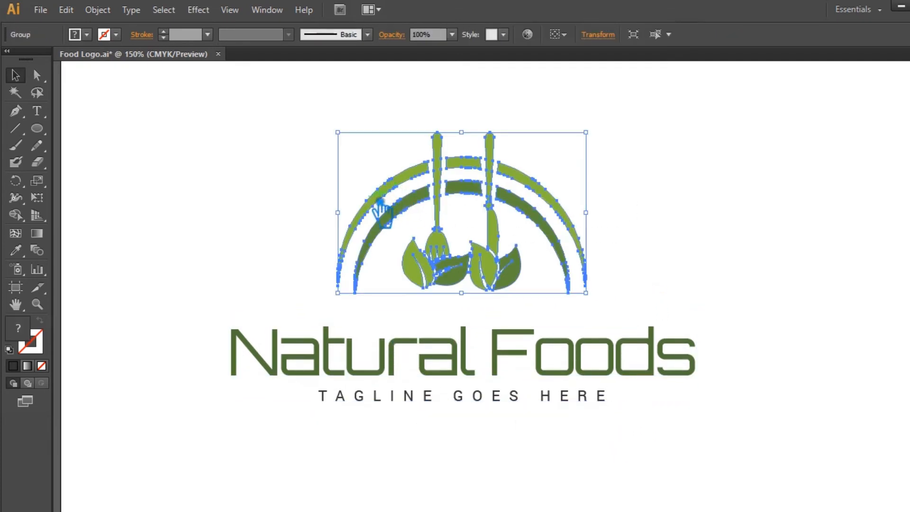
drag(587, 134, 570, 143)
click(662, 172)
drag(474, 196, 483, 222)
Group the logo graphic, title and tagline together.
drag(663, 483, 179, 189)
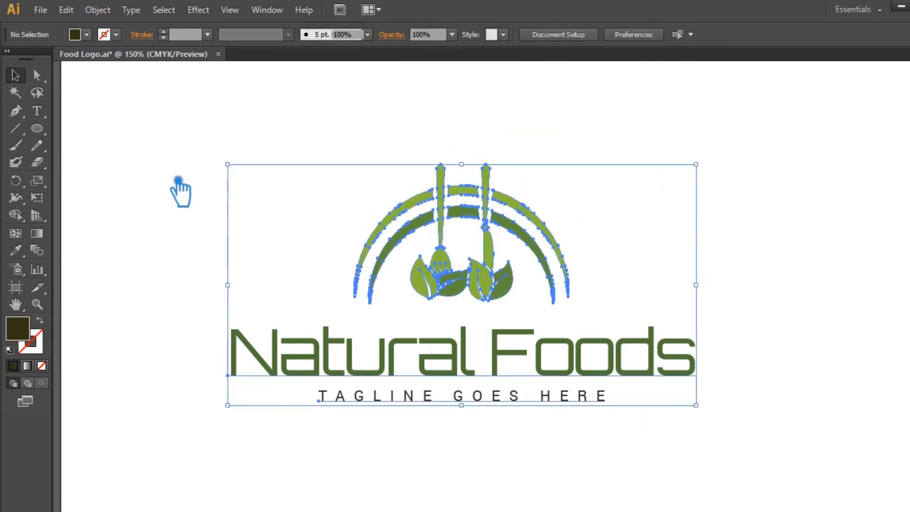
click(753, 239)
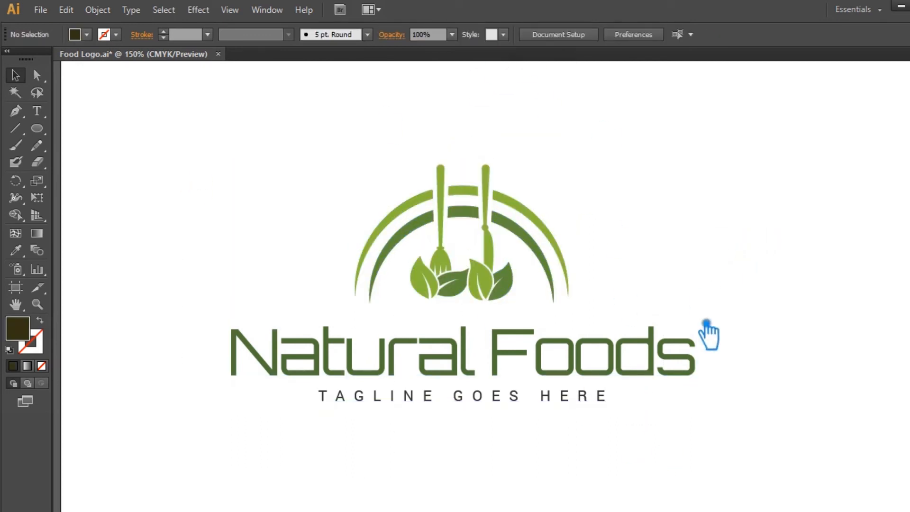
drag(710, 332, 296, 156)
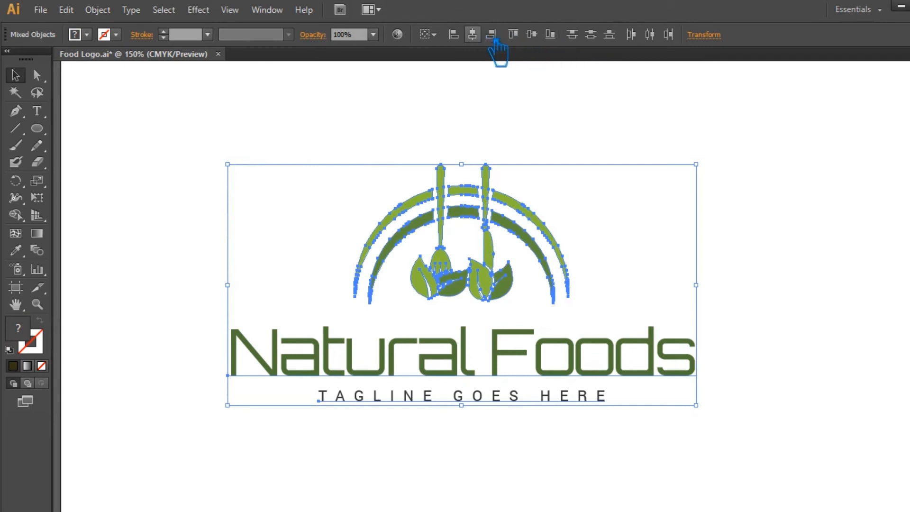
key(ctrl+g)
click(702, 119)
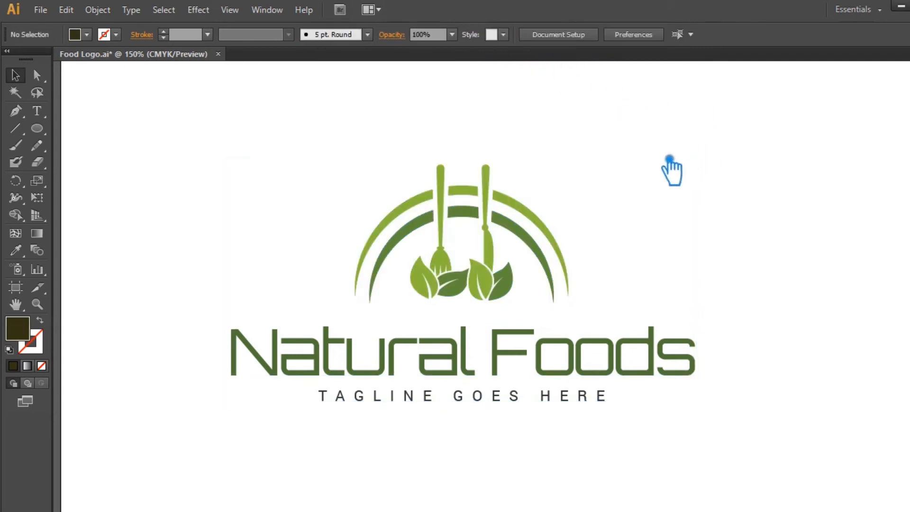
Draw a short horizontal line beneath the left leaf's tip with a dark stroke and no fill.
mouse_move(689, 224)
mouse_down()
mouse_move(700, 224)
mouse_move(680, 223)
mouse_up()
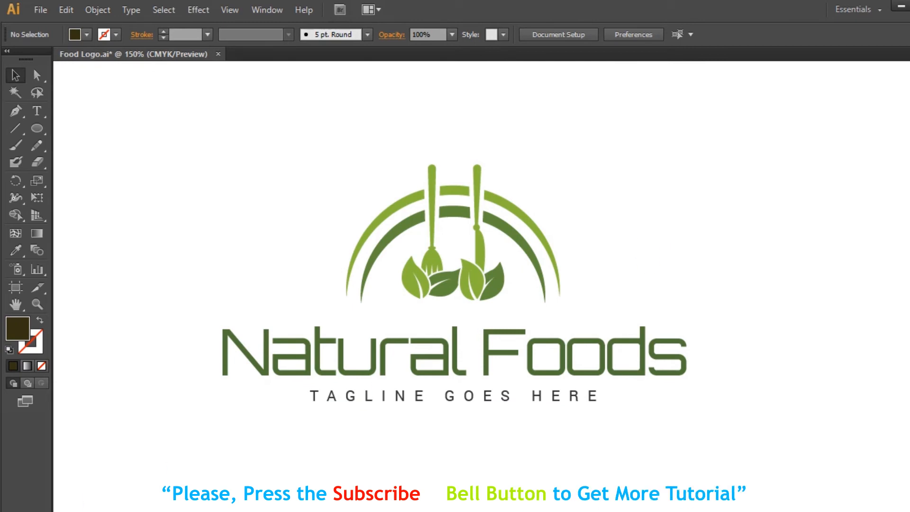
key(Return)
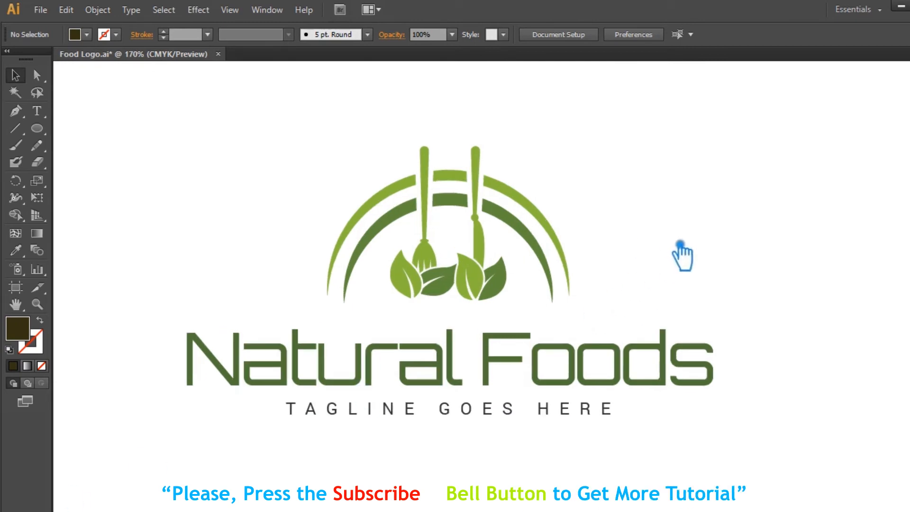
drag(675, 244, 716, 244)
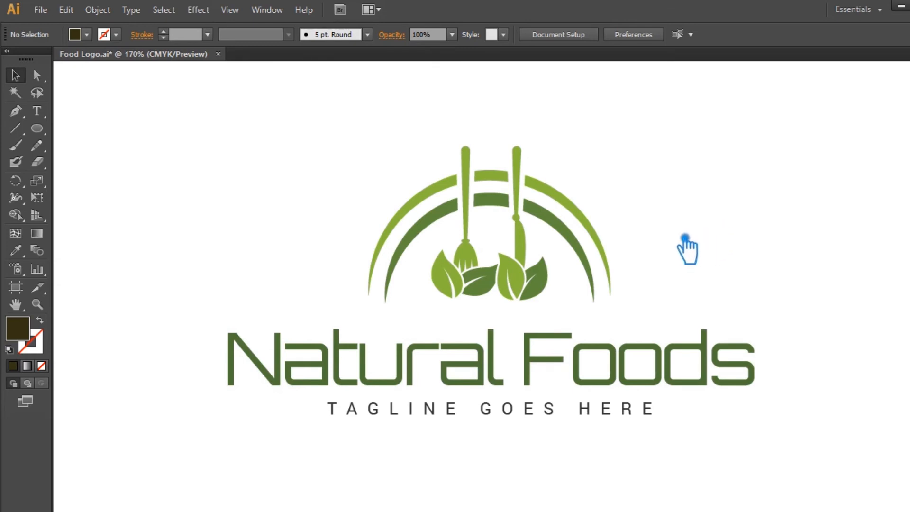
click(27, 132)
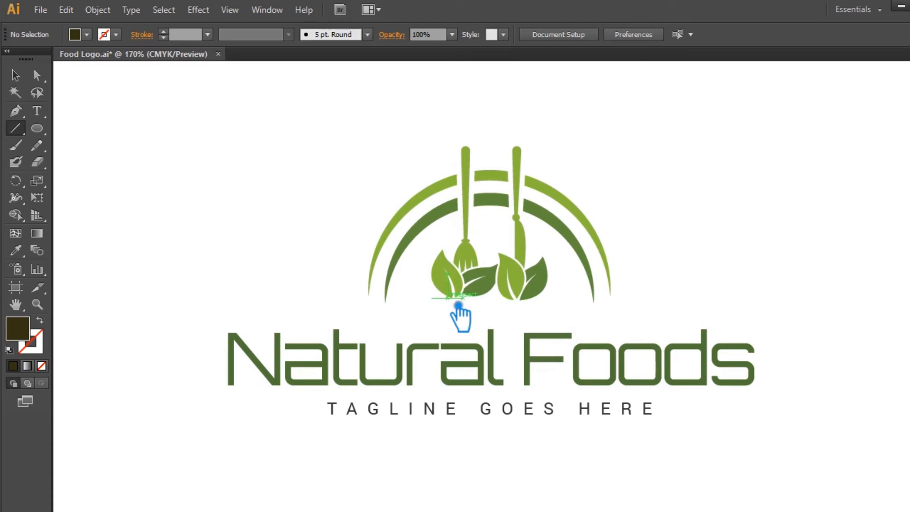
drag(447, 298, 548, 300)
drag(457, 308, 475, 310)
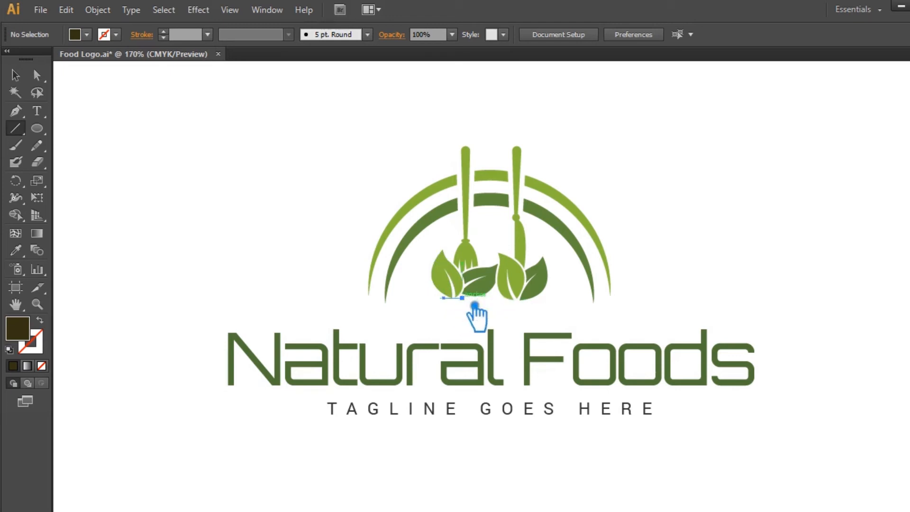
click(42, 365)
click(14, 366)
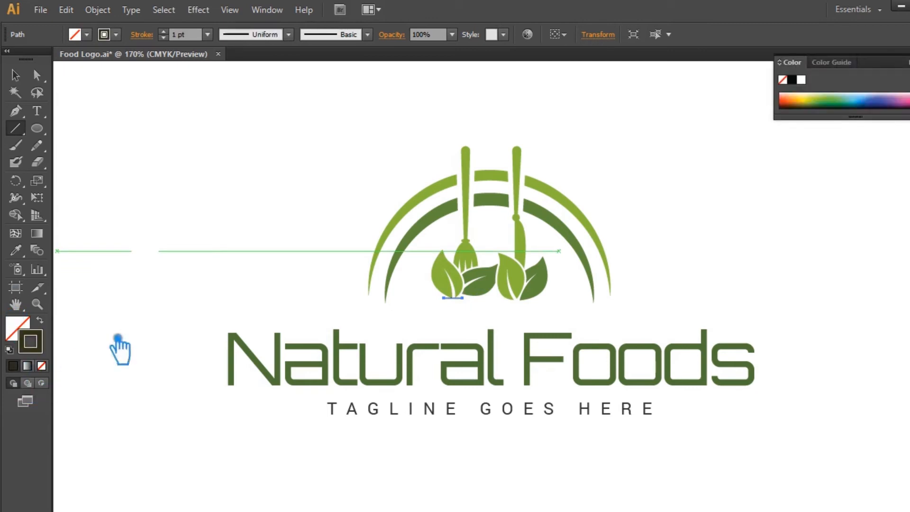
Give the line an elliptical variable width profile and a 2 pt stroke weight.
click(25, 76)
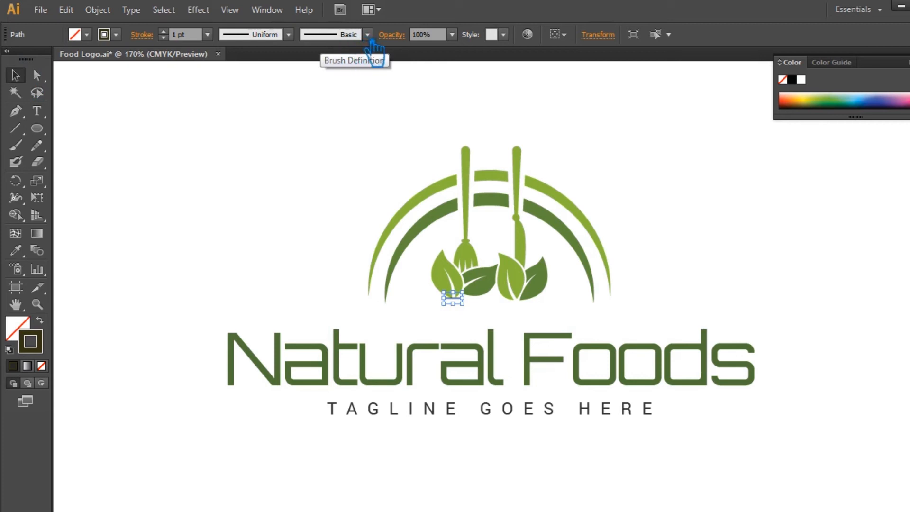
click(288, 34)
click(261, 87)
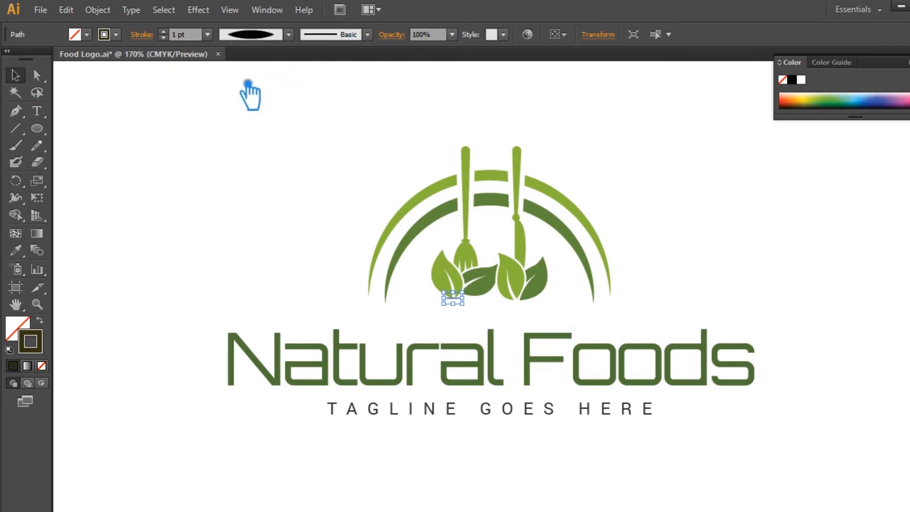
scroll(177, 38, up, 1)
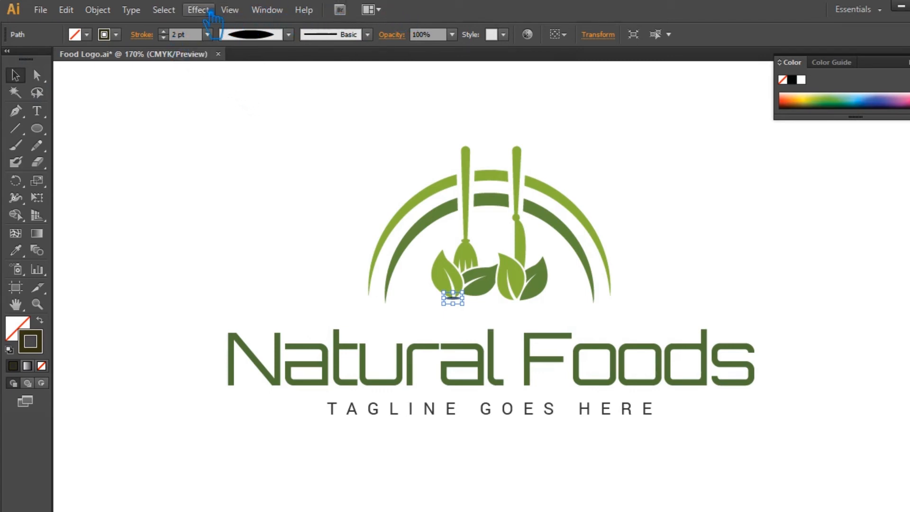
click(265, 12)
mouse_move(215, 10)
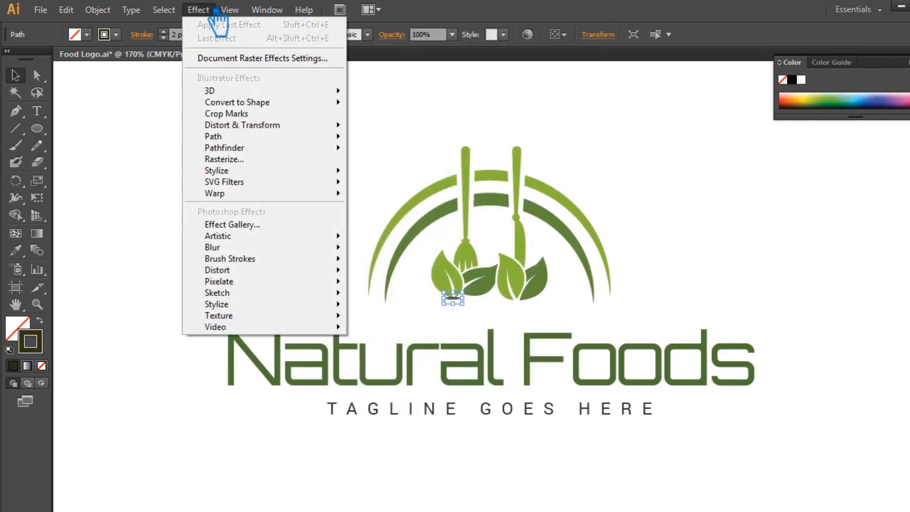
mouse_move(268, 248)
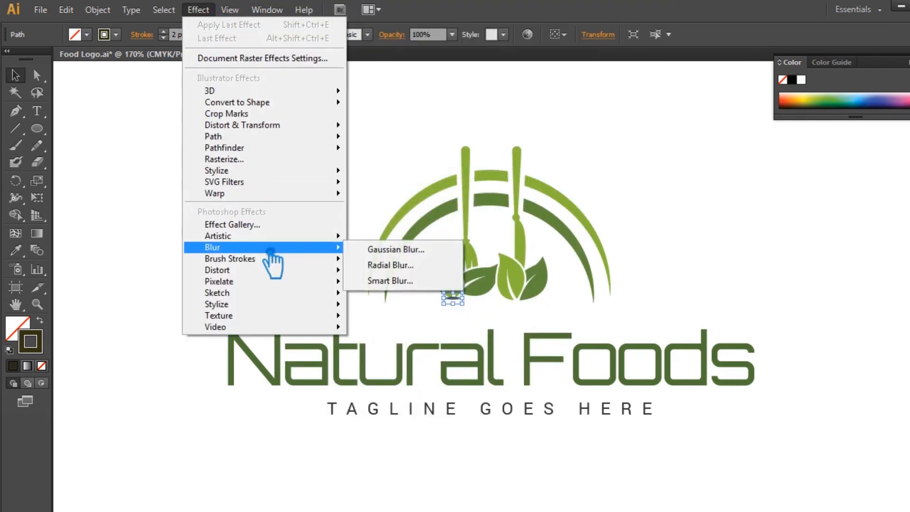
click(412, 252)
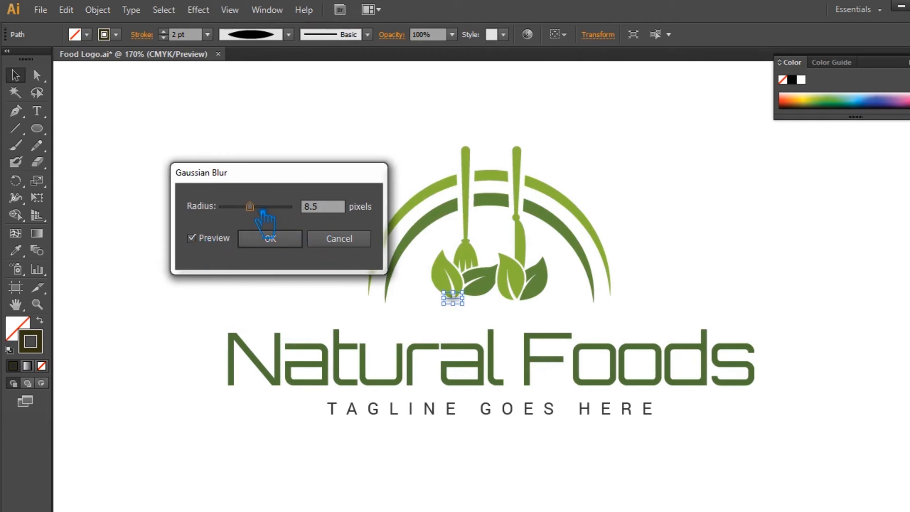
click(344, 241)
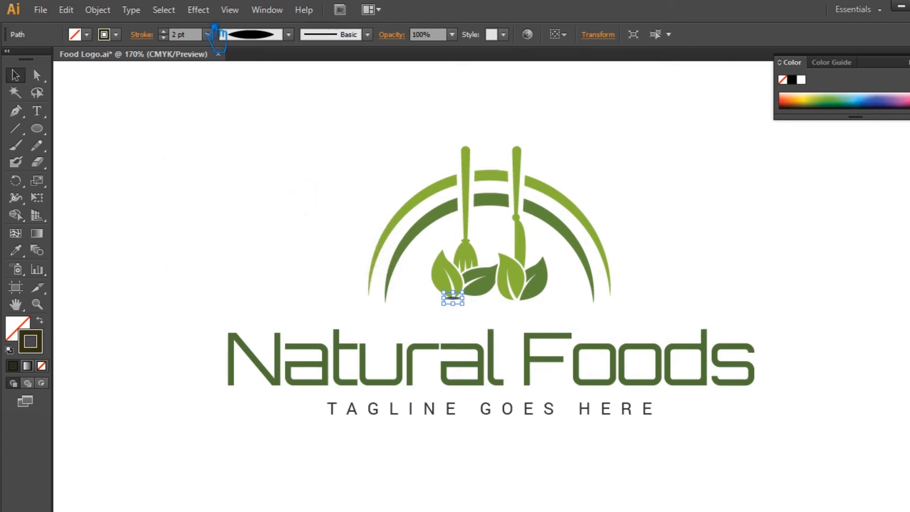
Apply a Radial Blur to the line with amount 28, Spin method and Good quality.
click(203, 14)
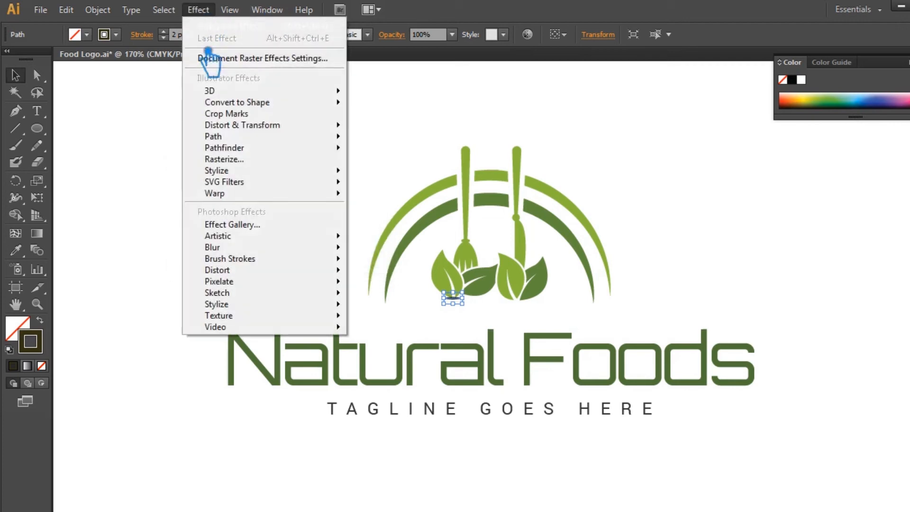
mouse_move(265, 247)
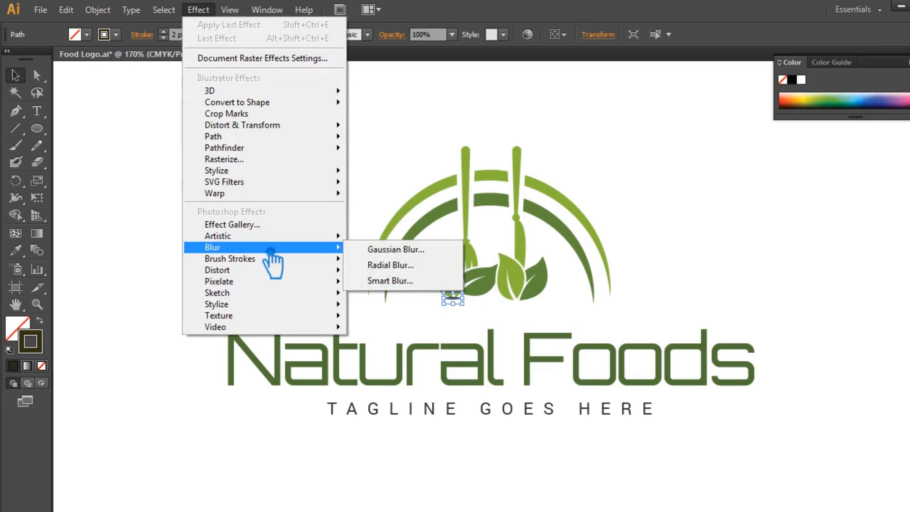
click(418, 269)
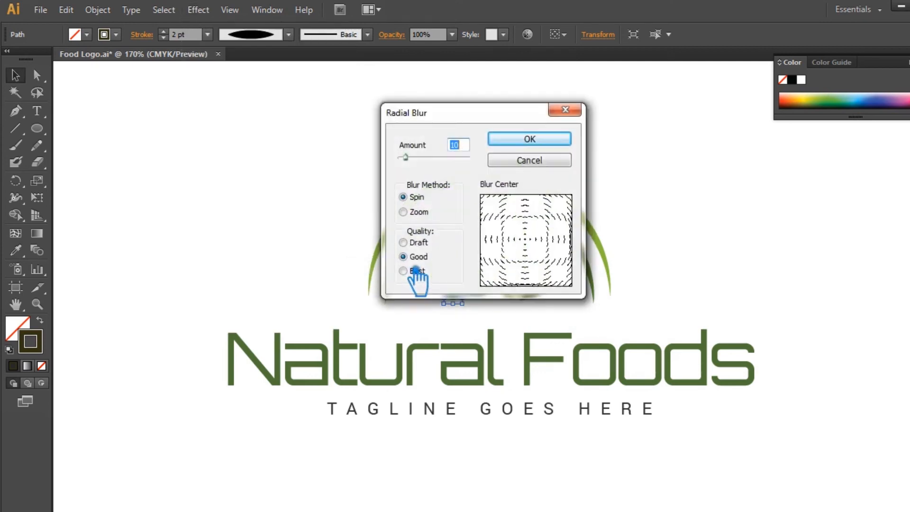
drag(417, 160, 421, 161)
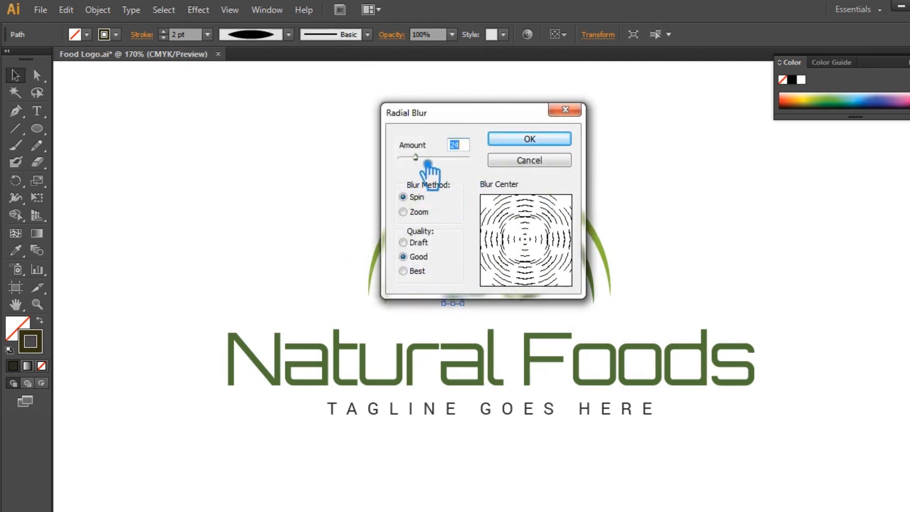
drag(453, 113, 213, 105)
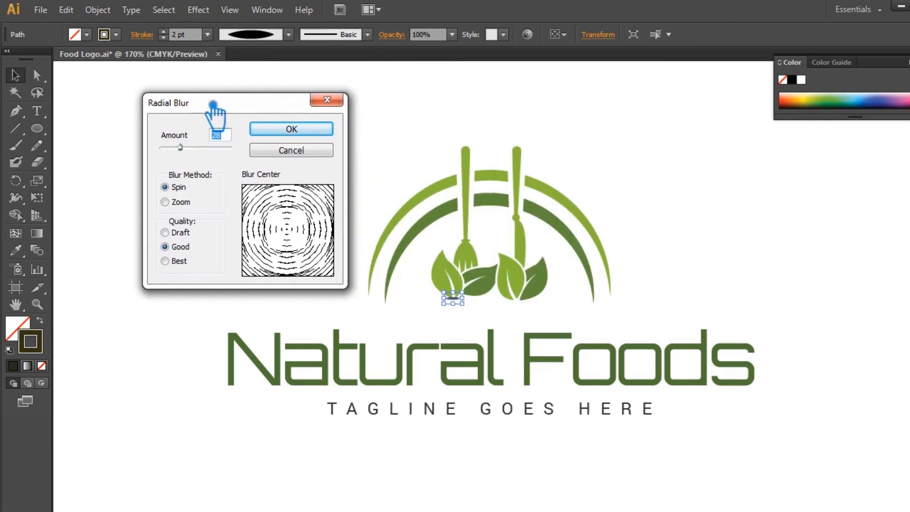
click(299, 132)
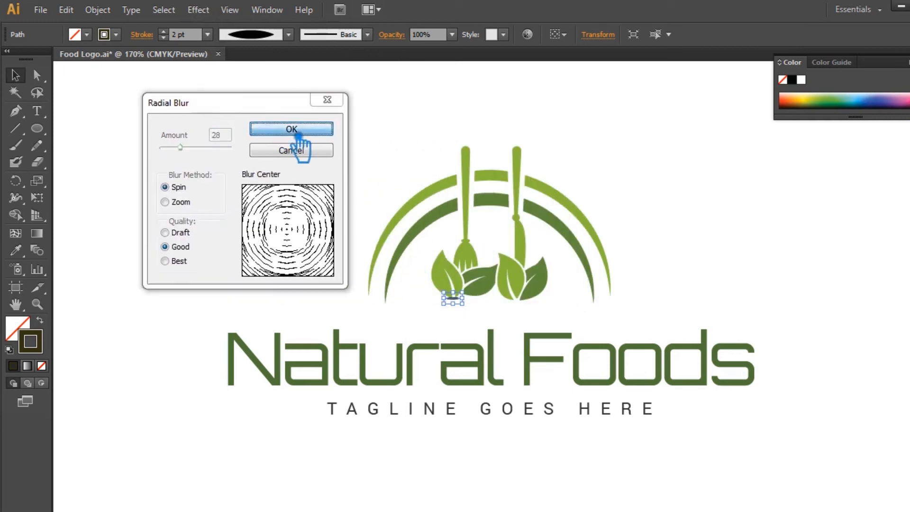
click(610, 176)
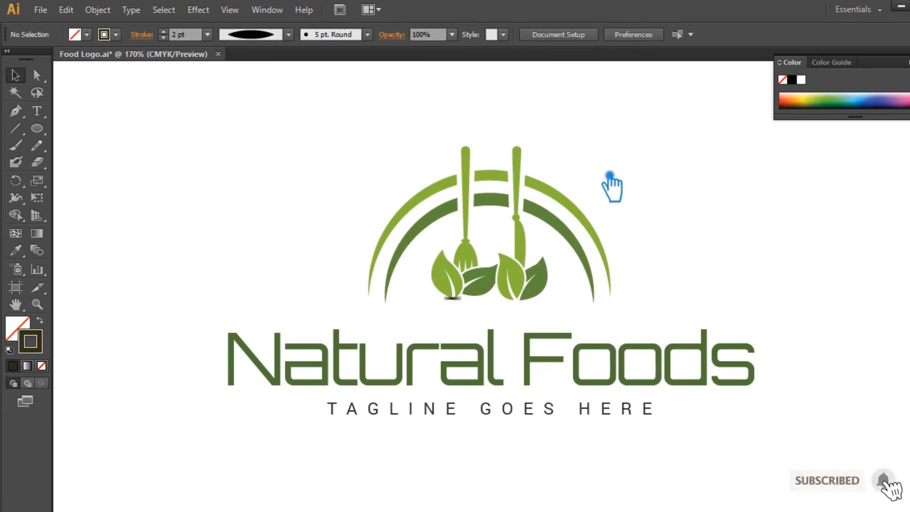
Apply a second Radial Blur to the line with amount 47.
click(465, 301)
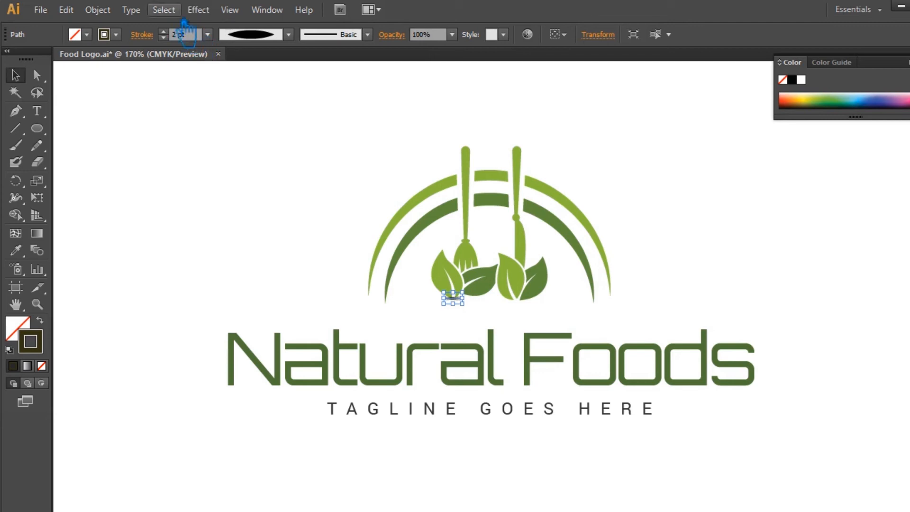
click(199, 10)
mouse_move(259, 248)
click(421, 267)
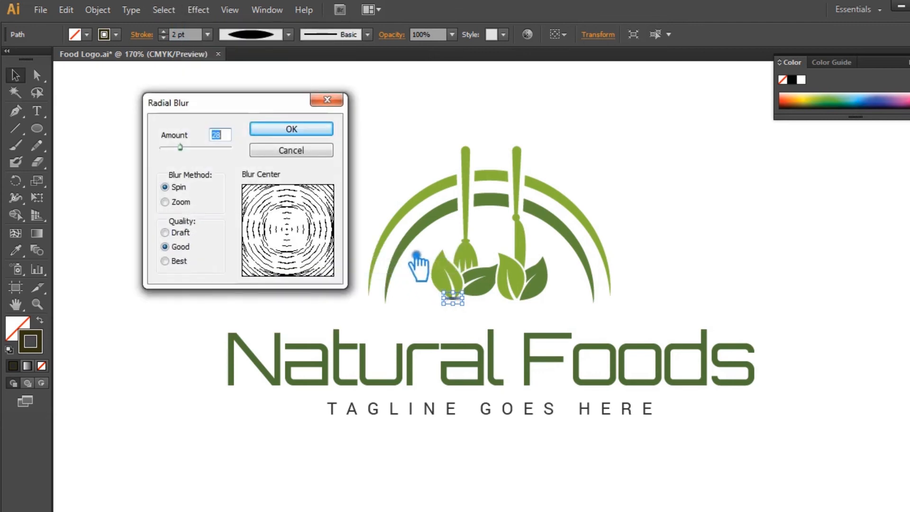
drag(193, 155, 205, 158)
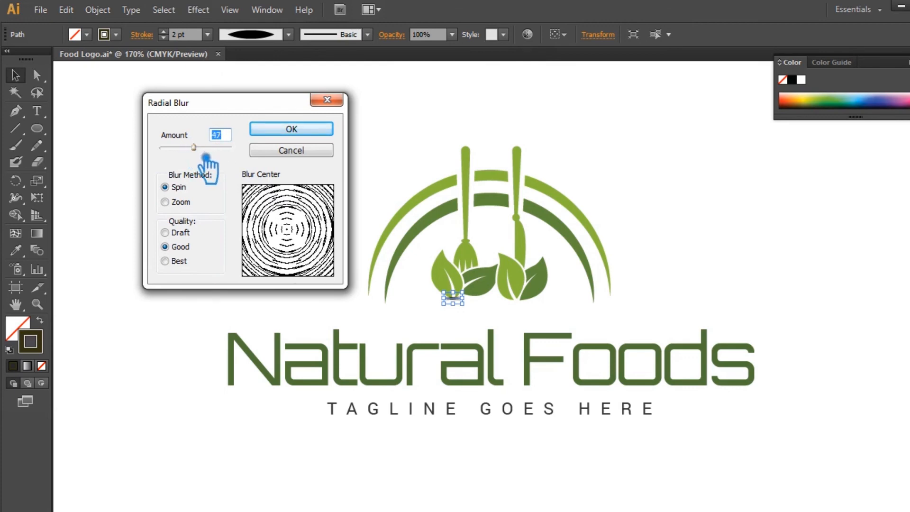
click(291, 134)
click(274, 113)
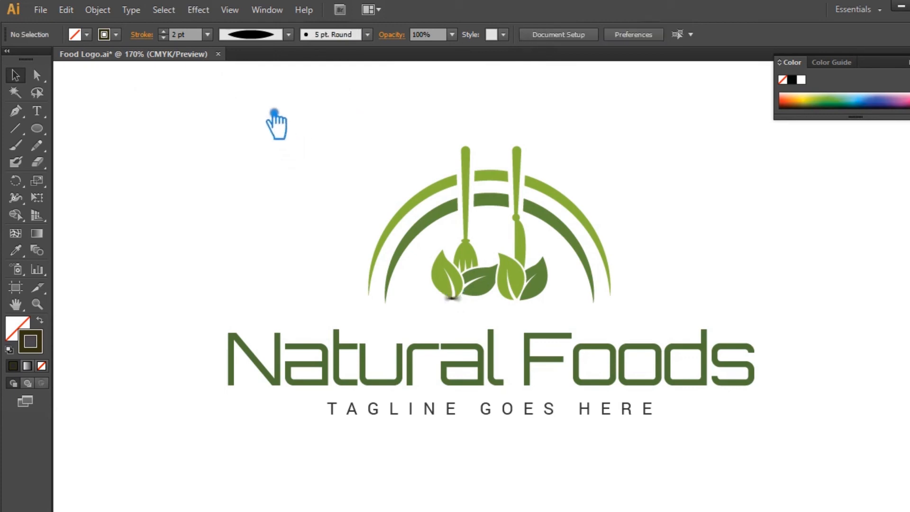
Shift the blurred shadow line slightly right beneath the left leaf.
click(458, 302)
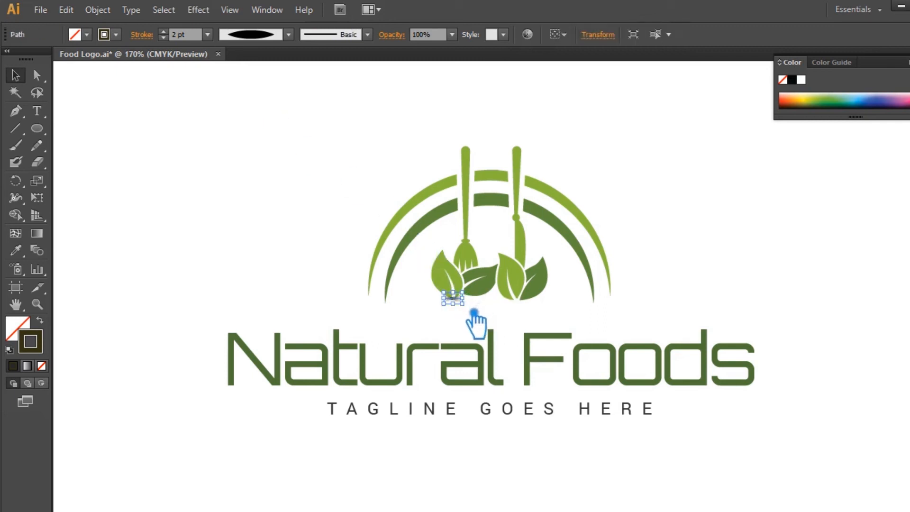
drag(474, 313, 487, 318)
click(614, 253)
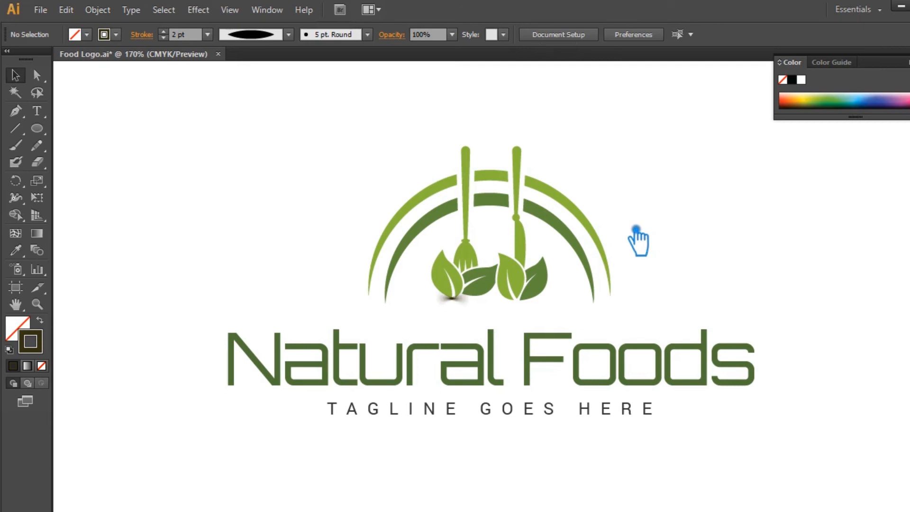
Nudge the shadow line up so it sits right at the base of the left leaf.
key(ctrl+plus)
key(ctrl+plus)
key(ctrl+plus)
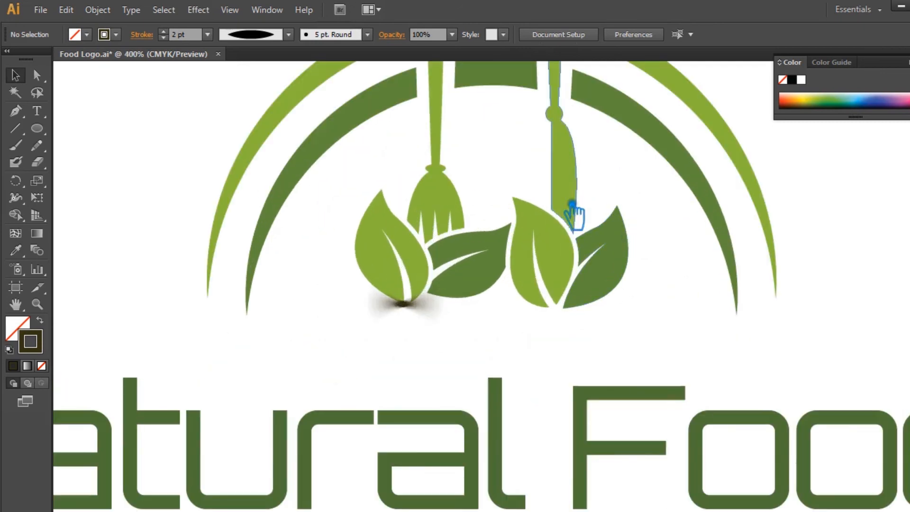
drag(445, 316, 446, 315)
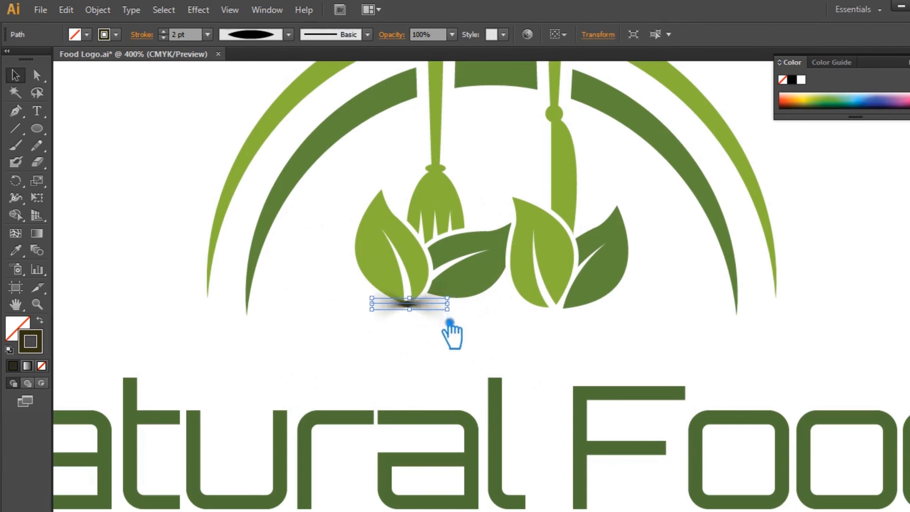
click(473, 341)
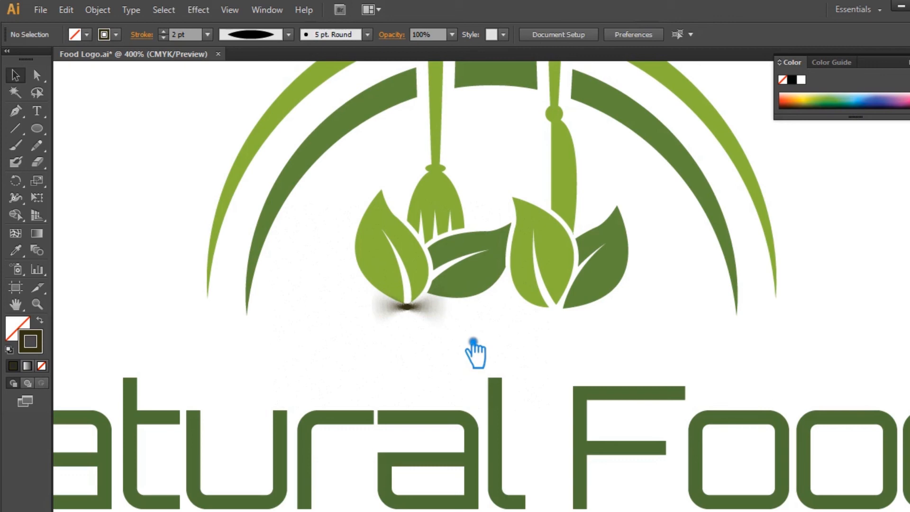
click(428, 317)
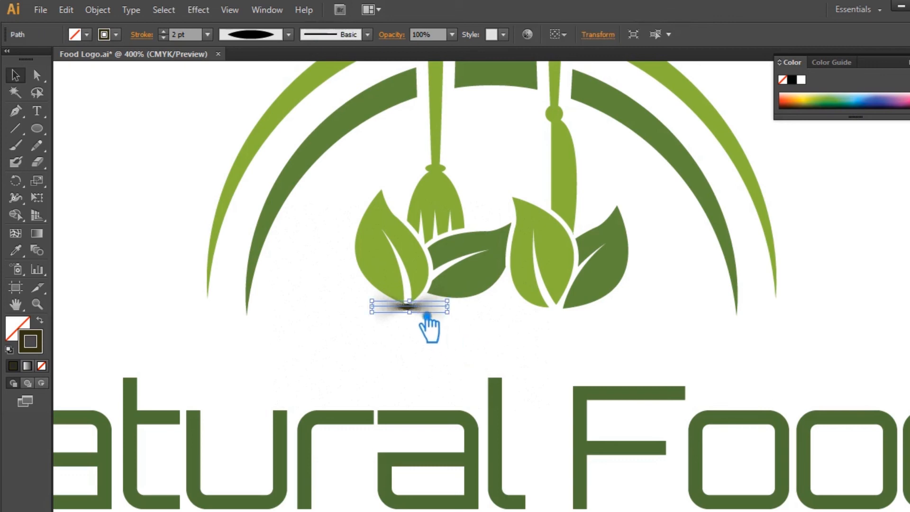
key(Up)
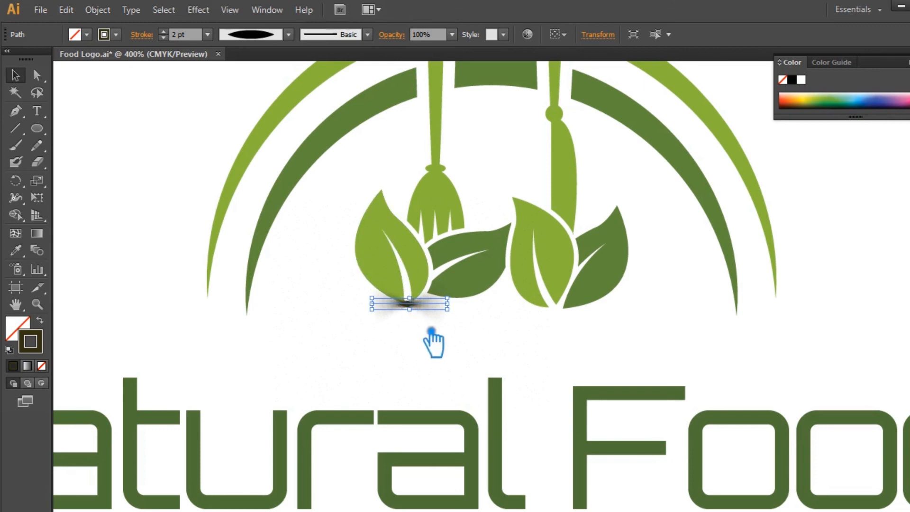
click(448, 360)
click(410, 315)
drag(409, 314, 411, 310)
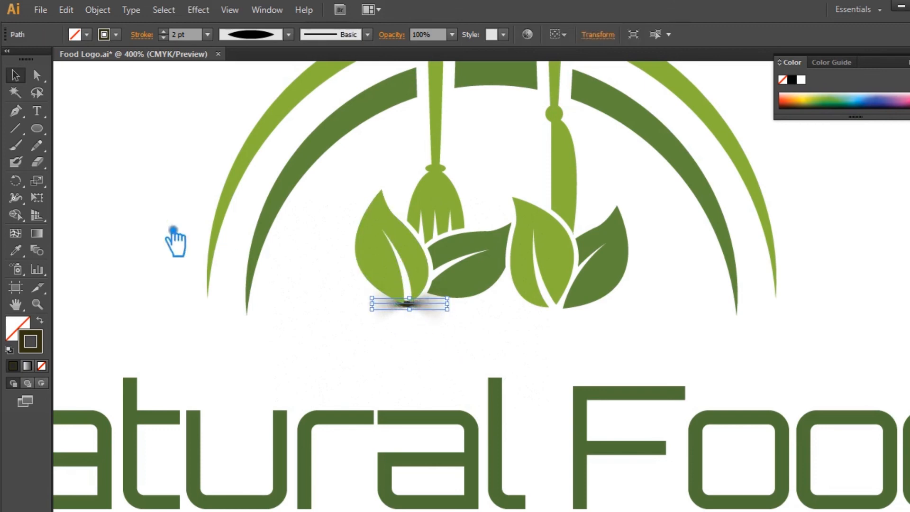
click(417, 346)
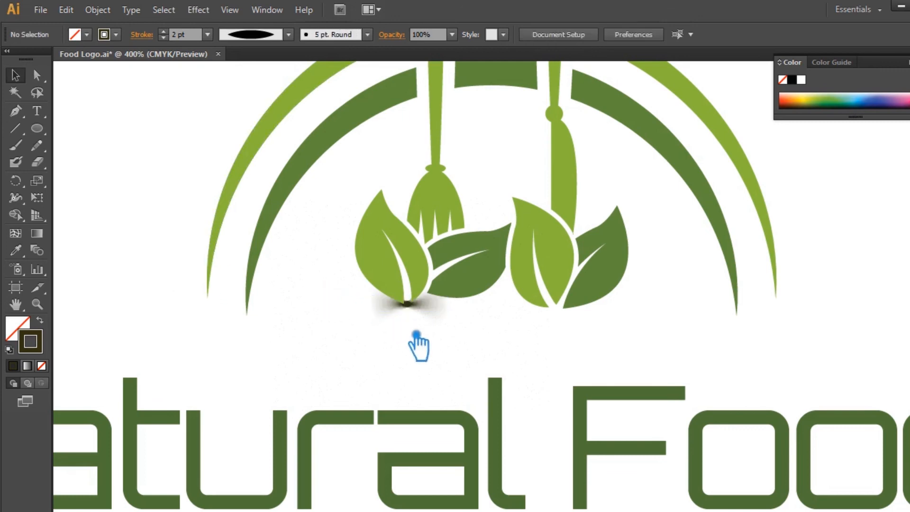
Set the shadow line's stroke colour to dark grey #494949.
click(433, 317)
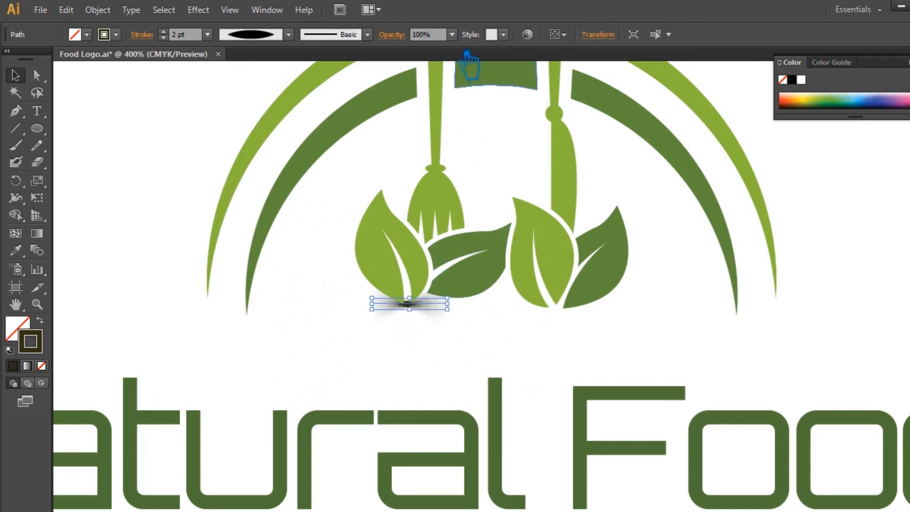
click(453, 35)
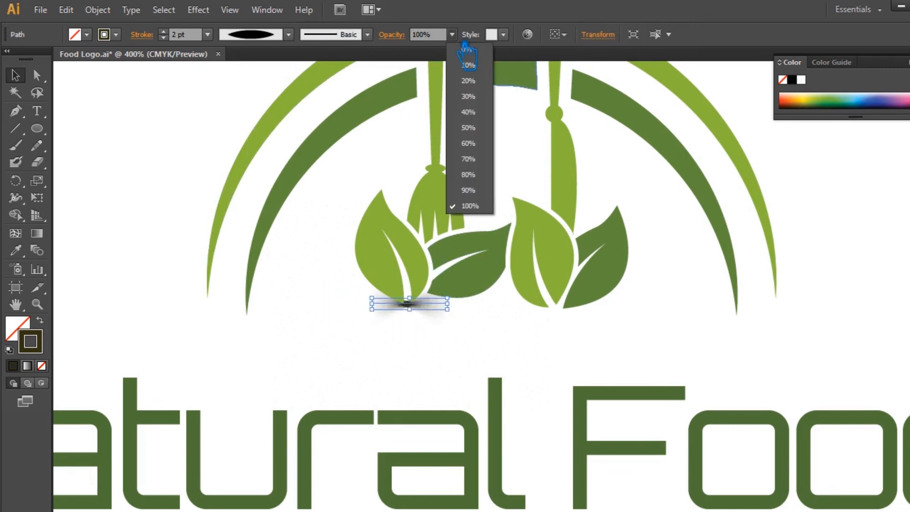
click(41, 352)
double_click(41, 350)
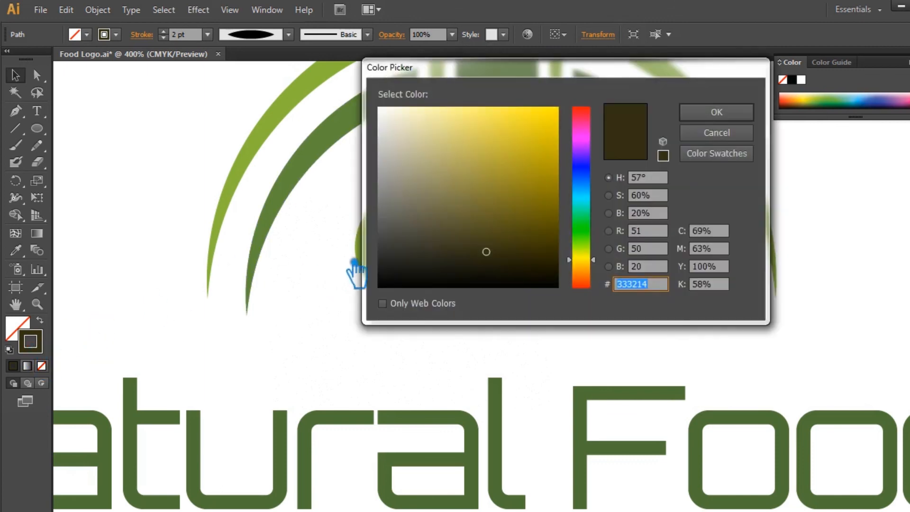
mouse_move(407, 259)
mouse_down()
mouse_move(379, 246)
mouse_move(379, 236)
mouse_up()
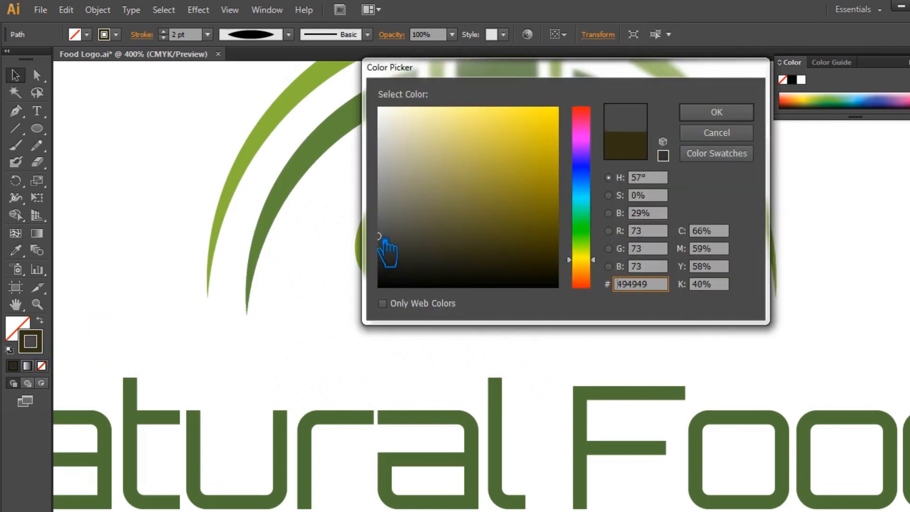
click(757, 135)
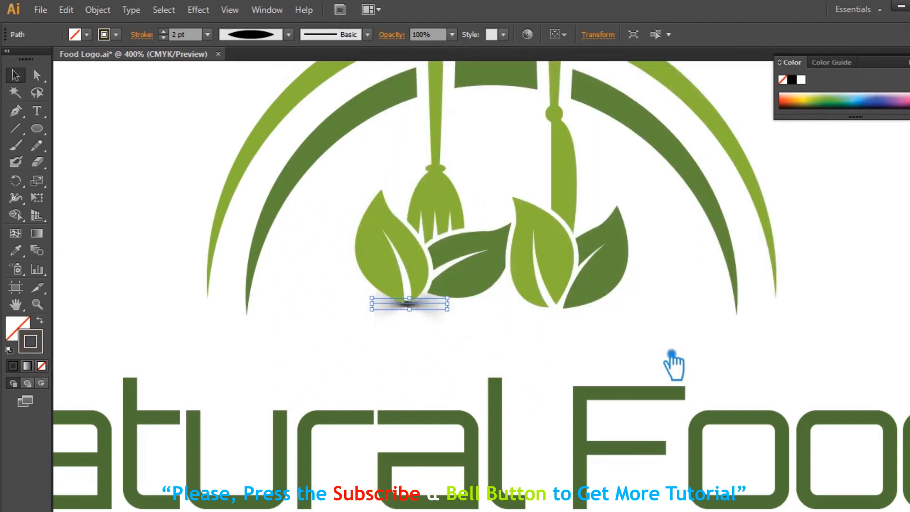
Duplicate the shadow line and place the copy beneath the base of the right leaf.
click(664, 351)
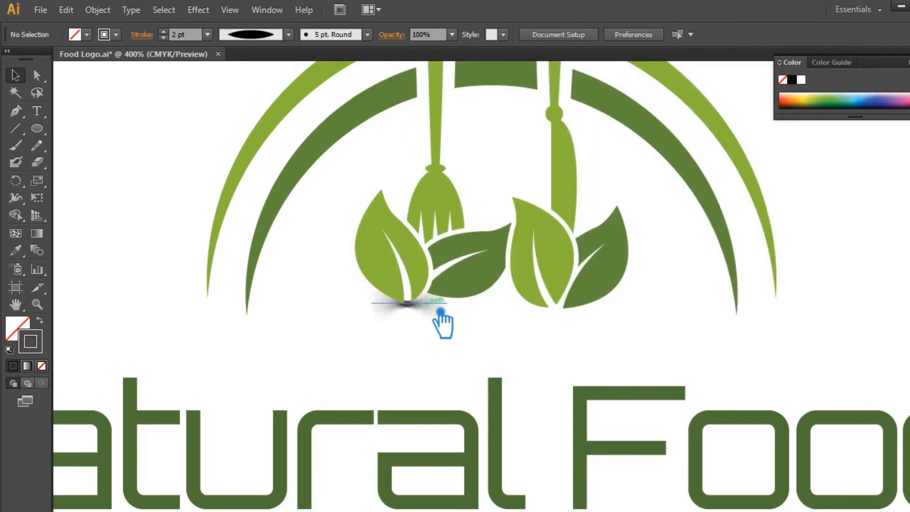
drag(441, 312, 588, 316)
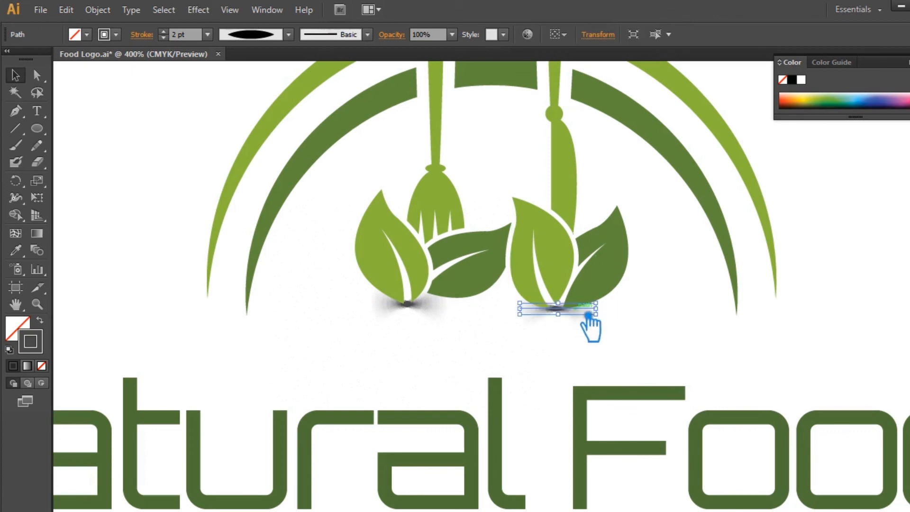
click(588, 369)
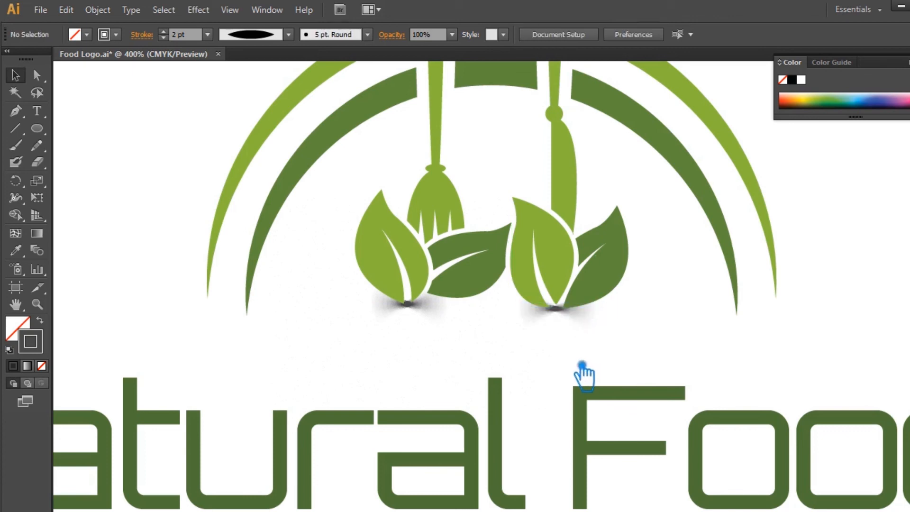
key(ctrl+minus)
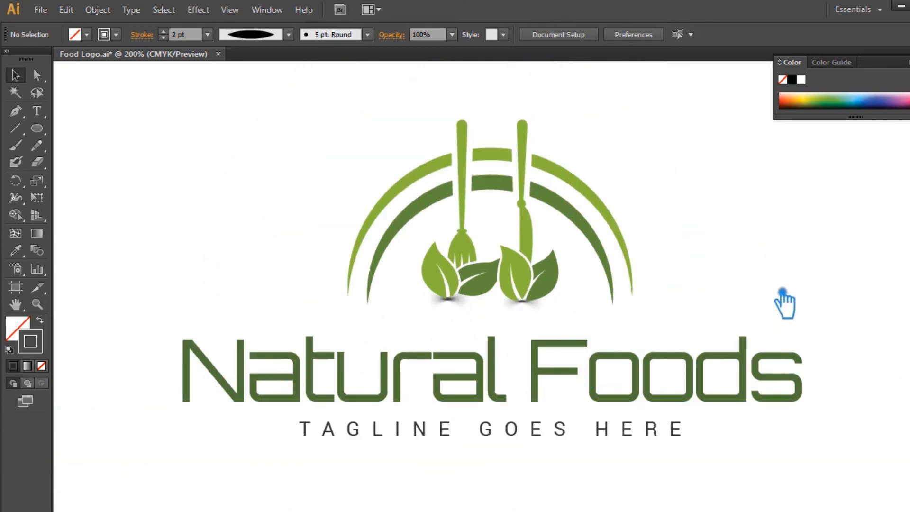
drag(776, 288, 769, 289)
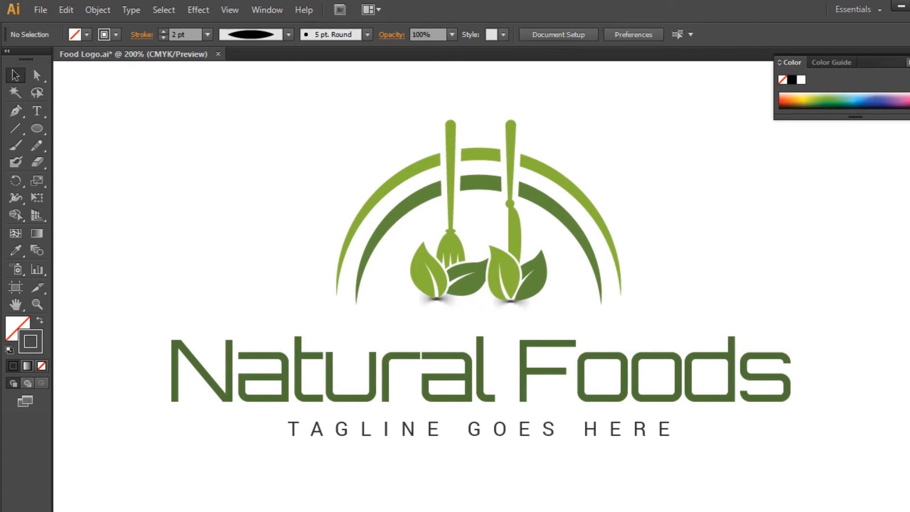
click(821, 237)
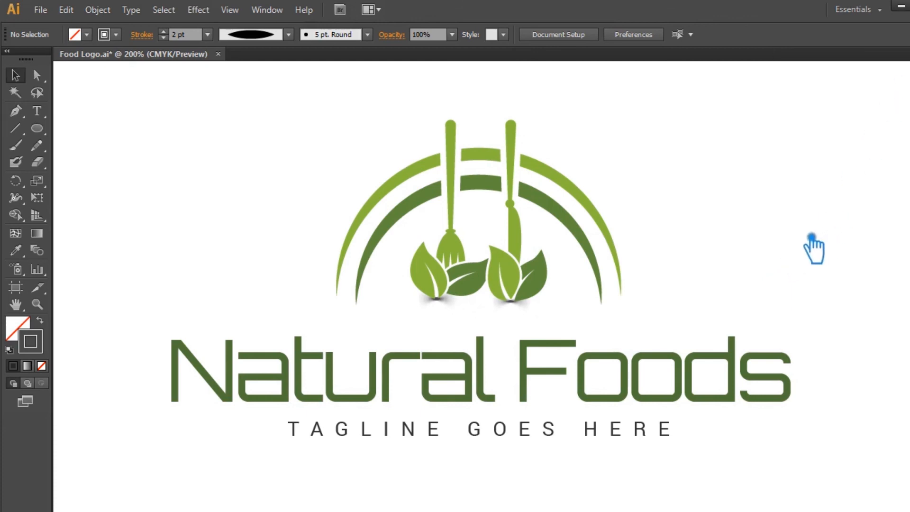